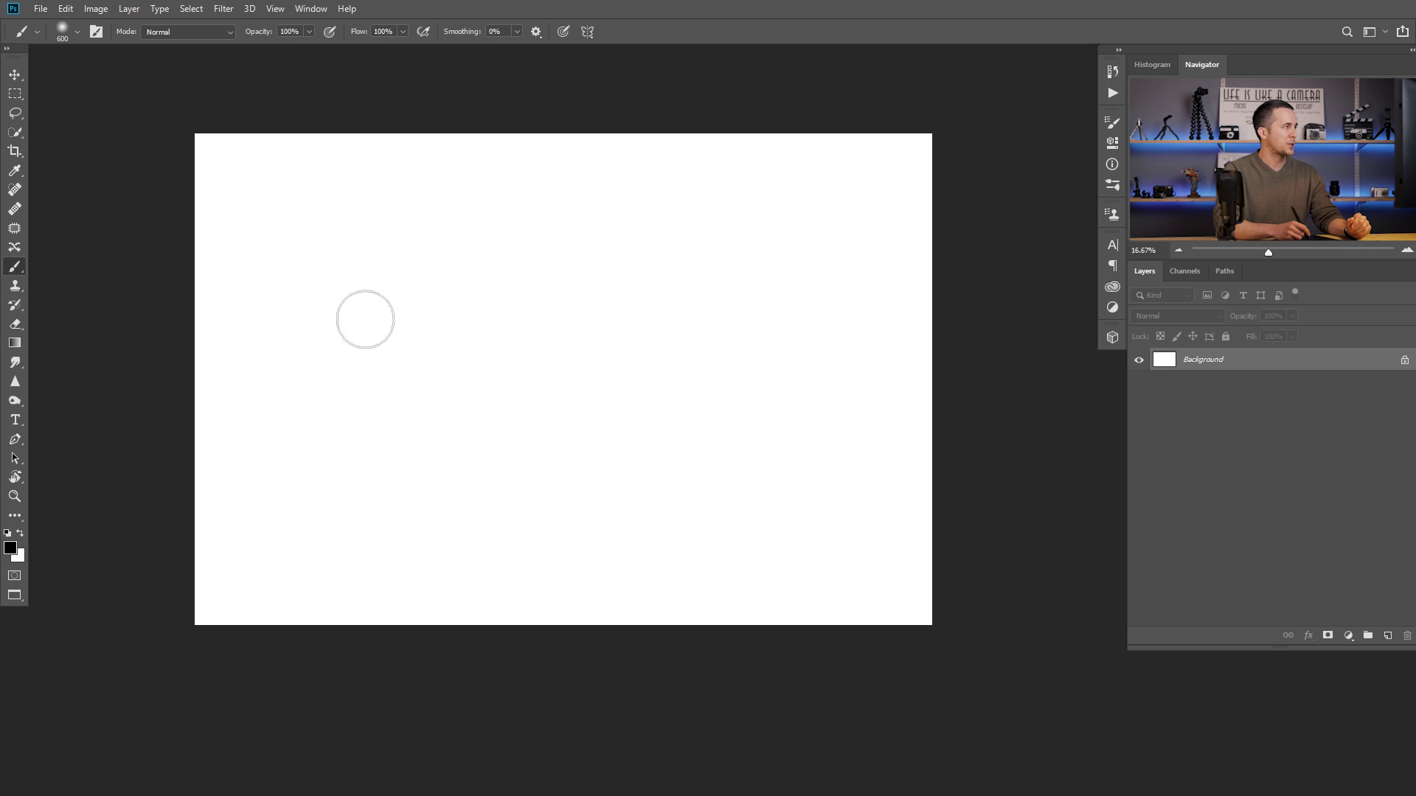
- Set the 600 px round brush's hardness to about 84% and choose black (000000) as the foreground colour
{"action": "right_click", "coordinate": [365, 319]}
{"action": "left_click_drag", "start_coordinate": [624, 298], "coordinate": [640, 301]}
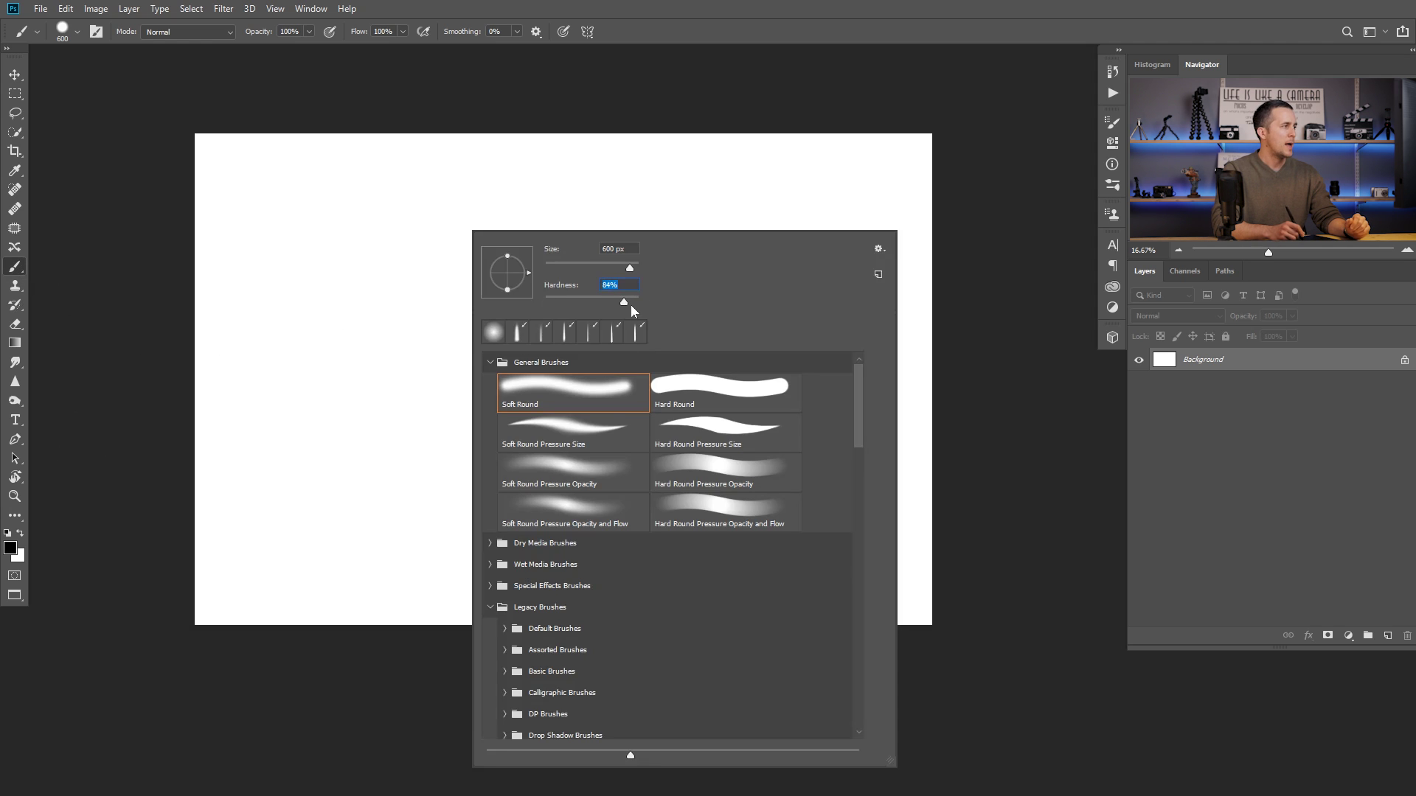
{"action": "left_click", "coordinate": [10, 547]}
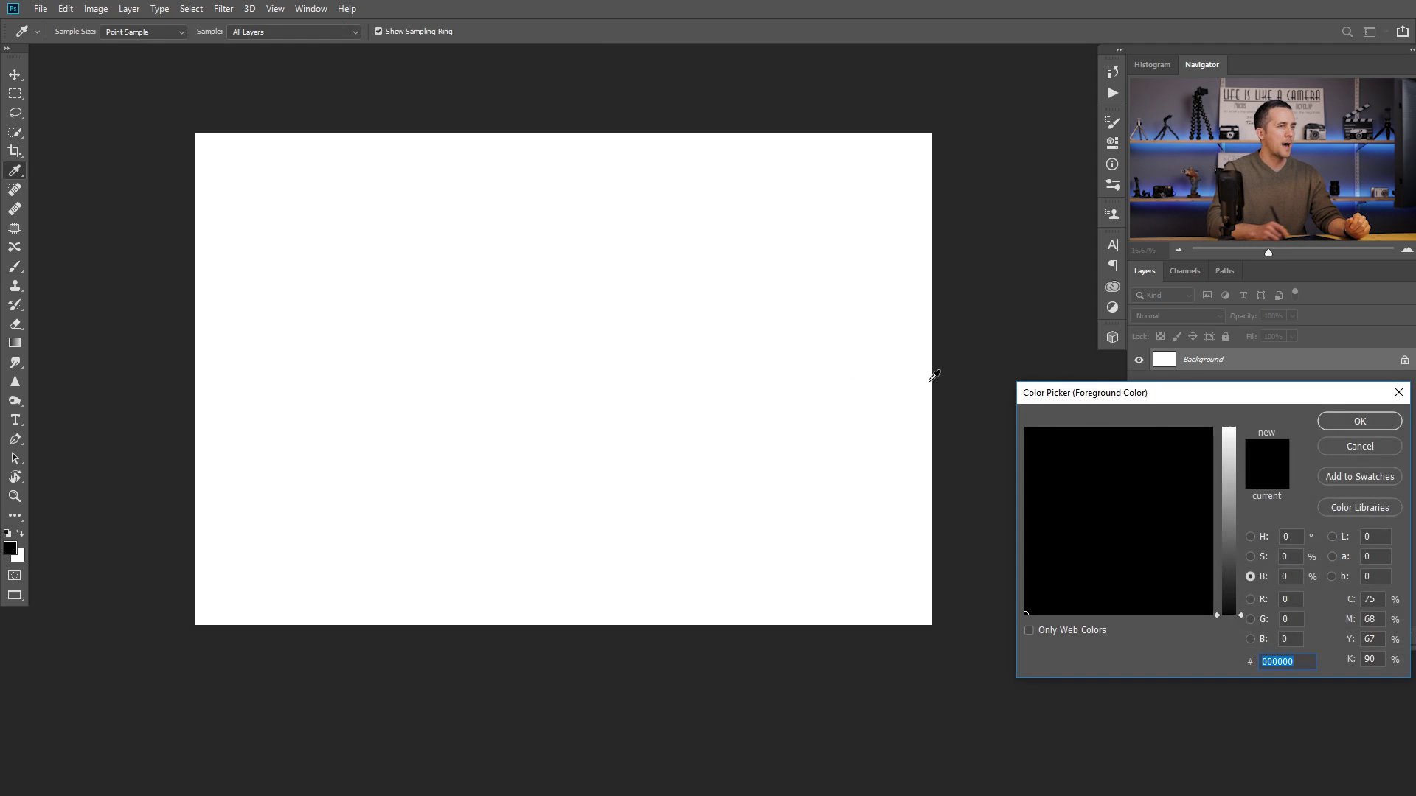
{"action": "left_click", "coordinate": [1359, 421]}
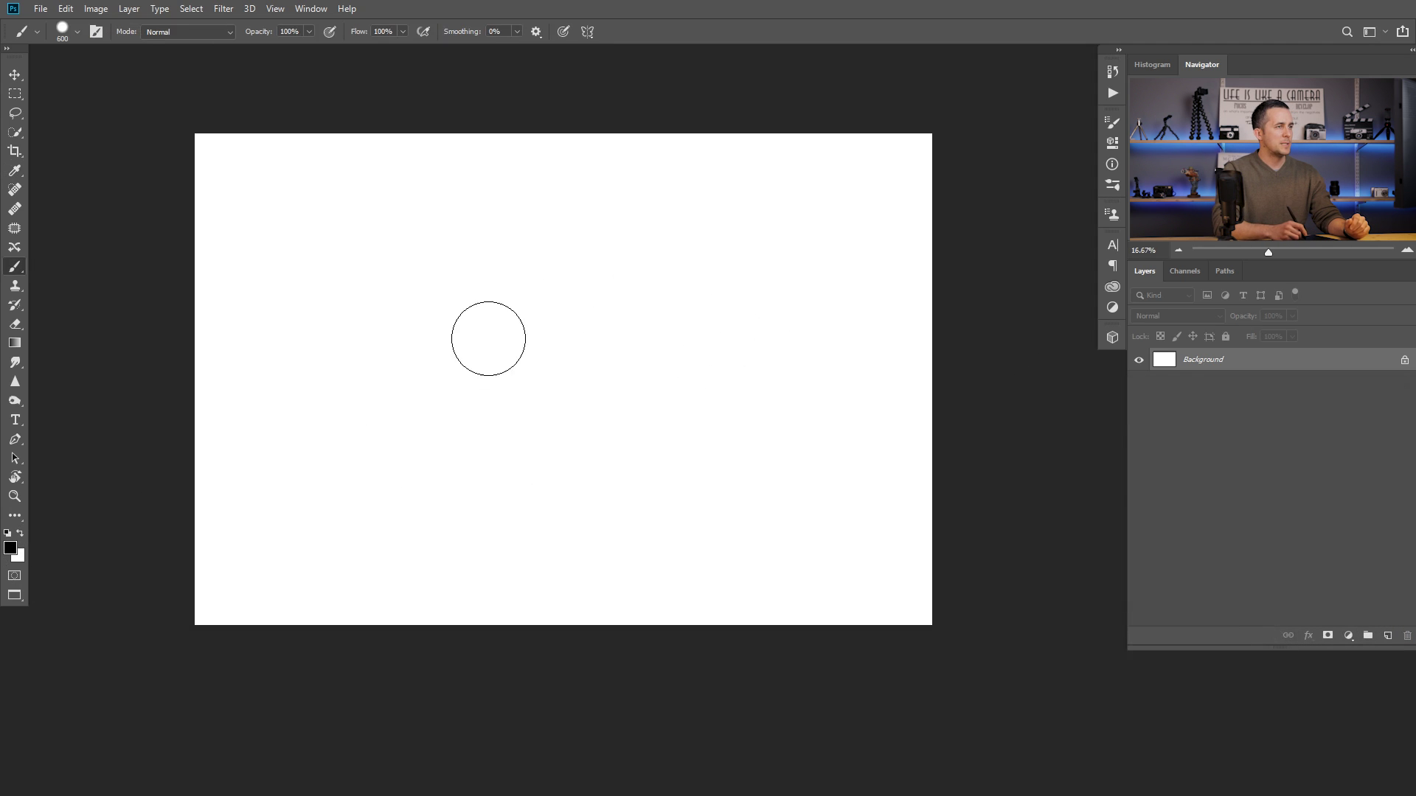
- Add a new layer and paint one black 600 px dot in the upper middle of the canvas
{"action": "left_click", "coordinate": [1388, 637]}
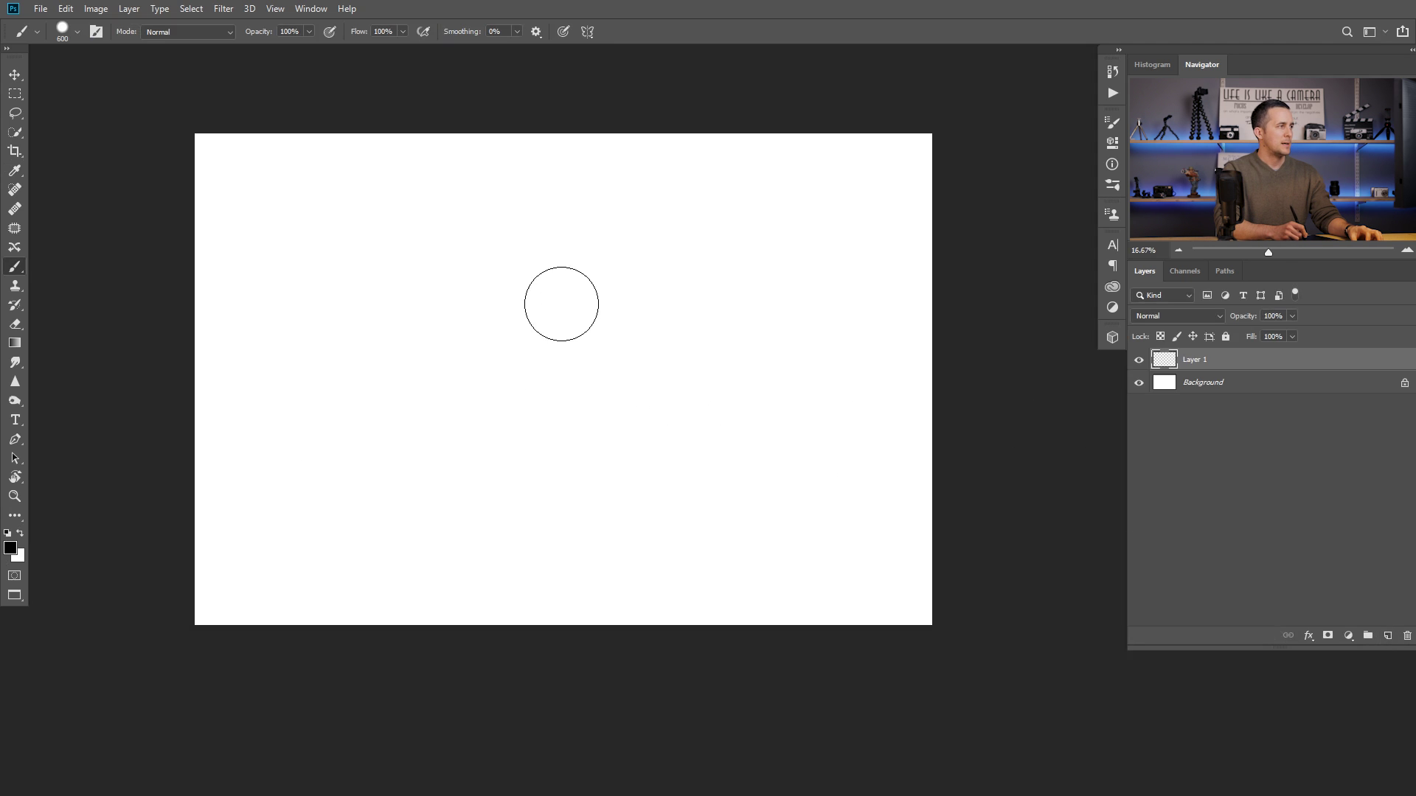
{"action": "left_click", "coordinate": [553, 240]}
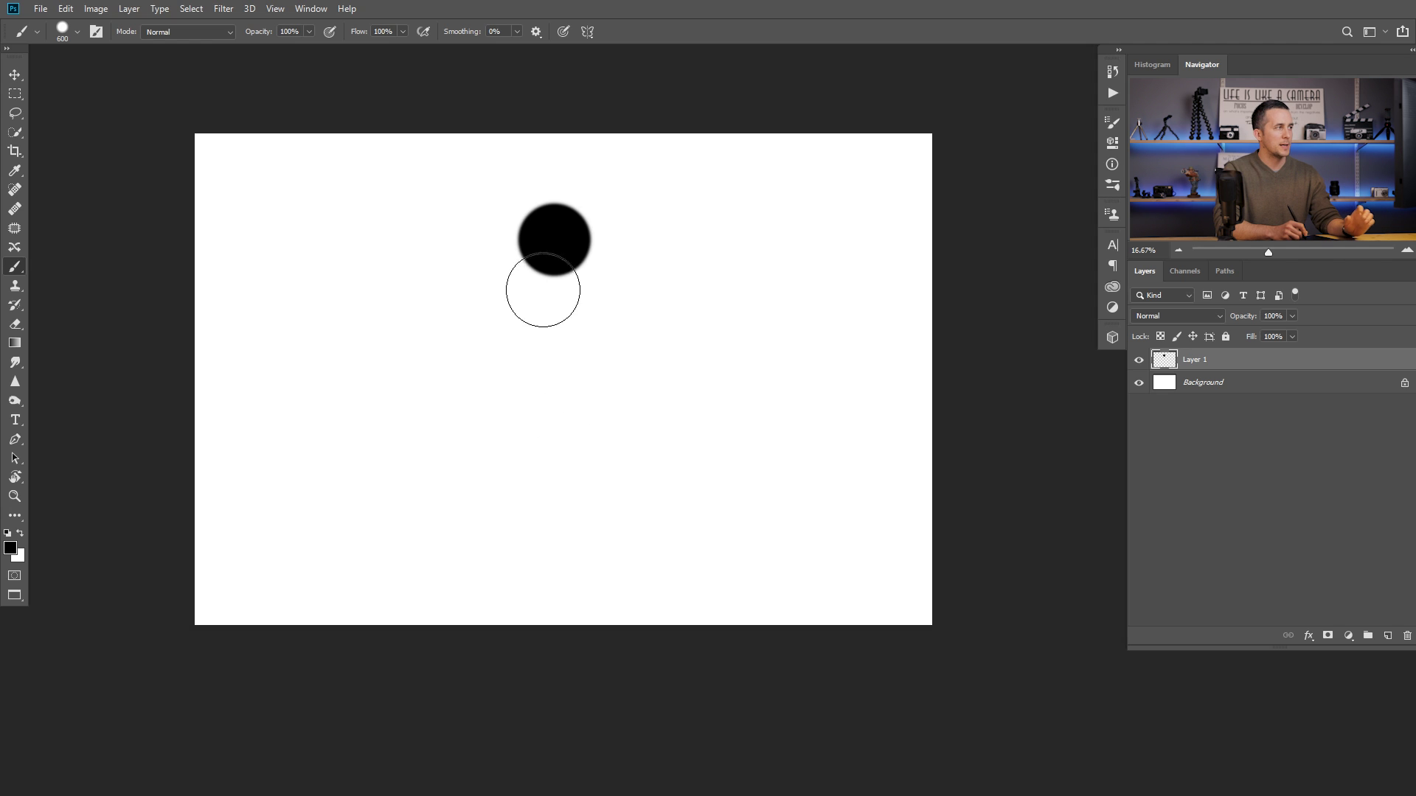
- Open the Liquify filter on the dot's layer and enlarge the Forward Warp brush to 800, slightly wider than the dot
{"action": "left_click", "coordinate": [223, 9]}
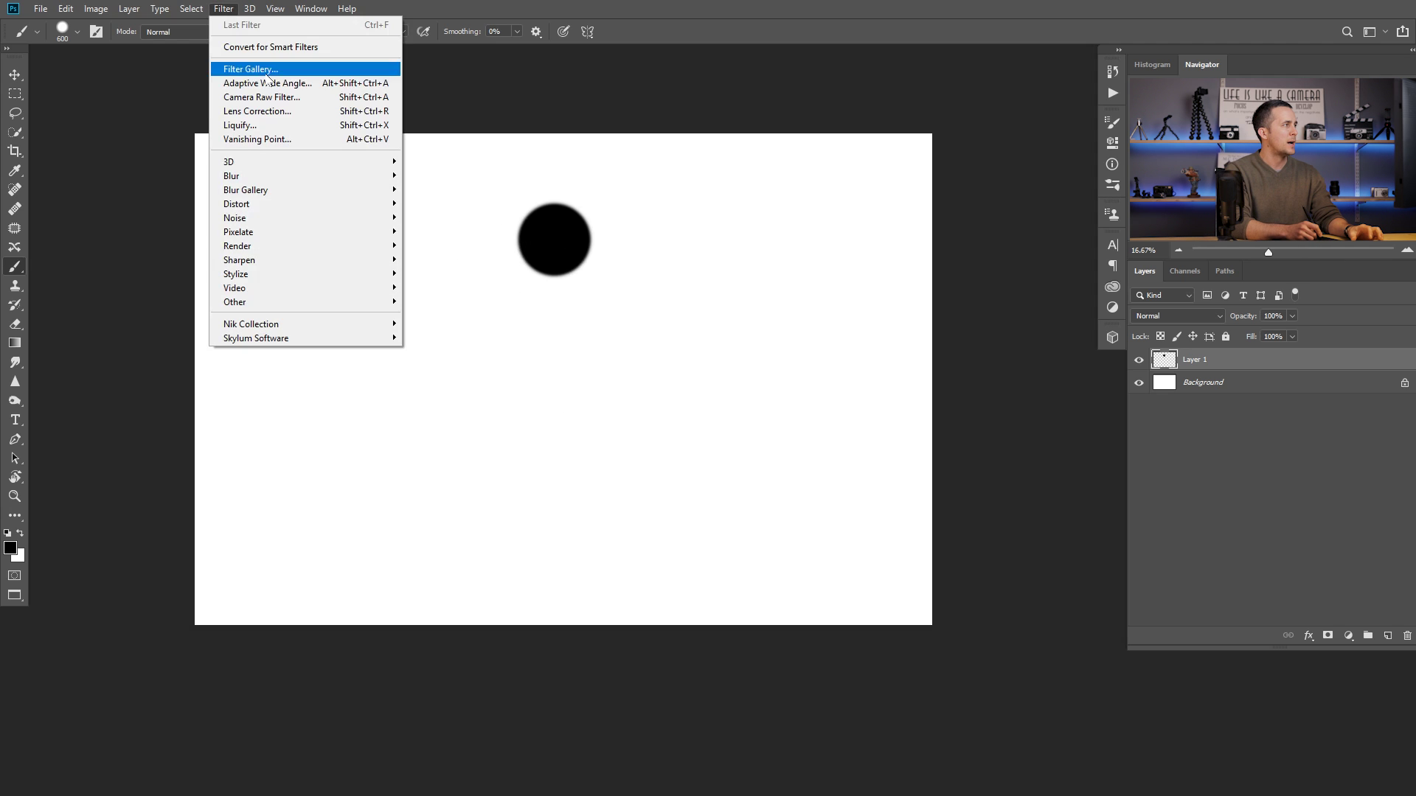
{"action": "left_click", "coordinate": [268, 125]}
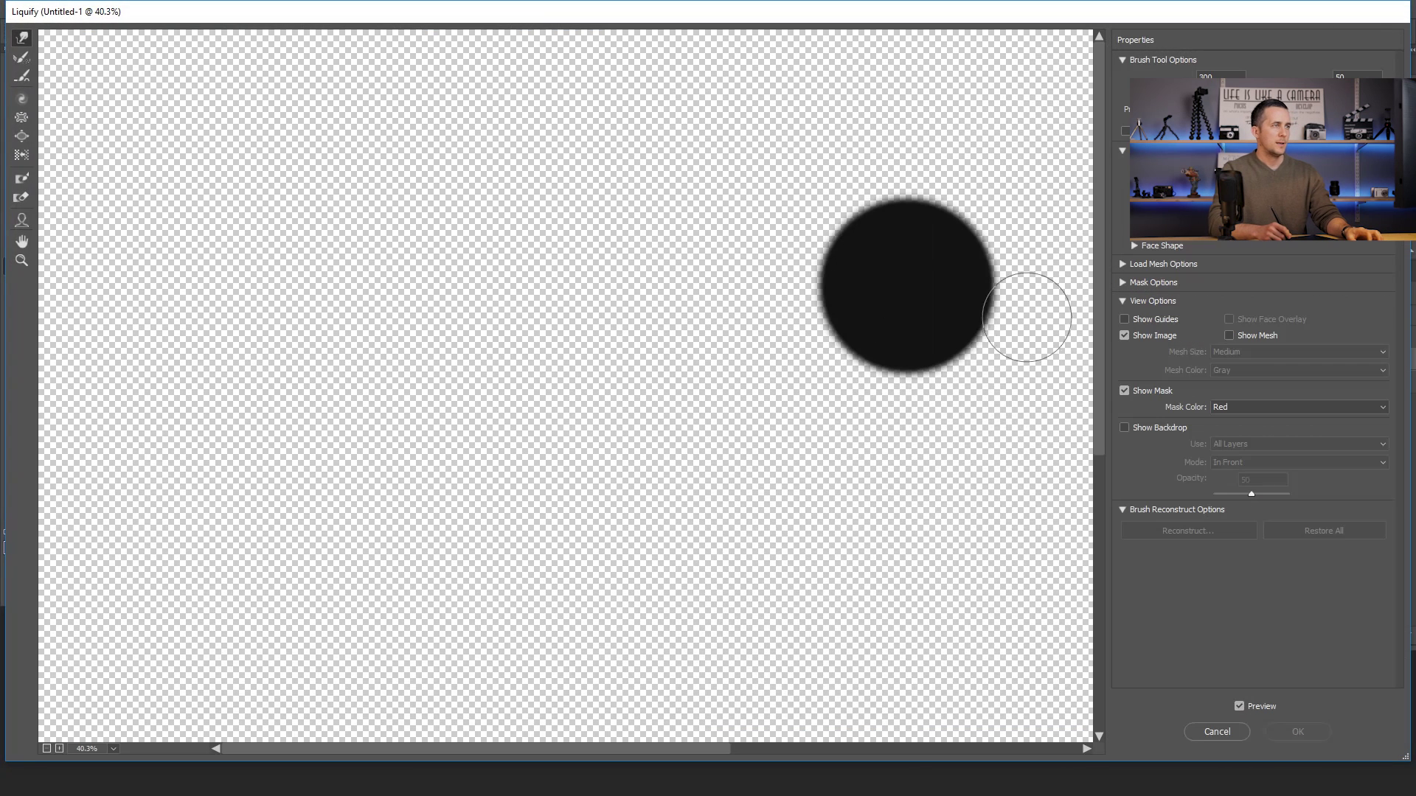
{"action": "left_click_drag", "start_coordinate": [904, 306], "coordinate": [588, 262]}
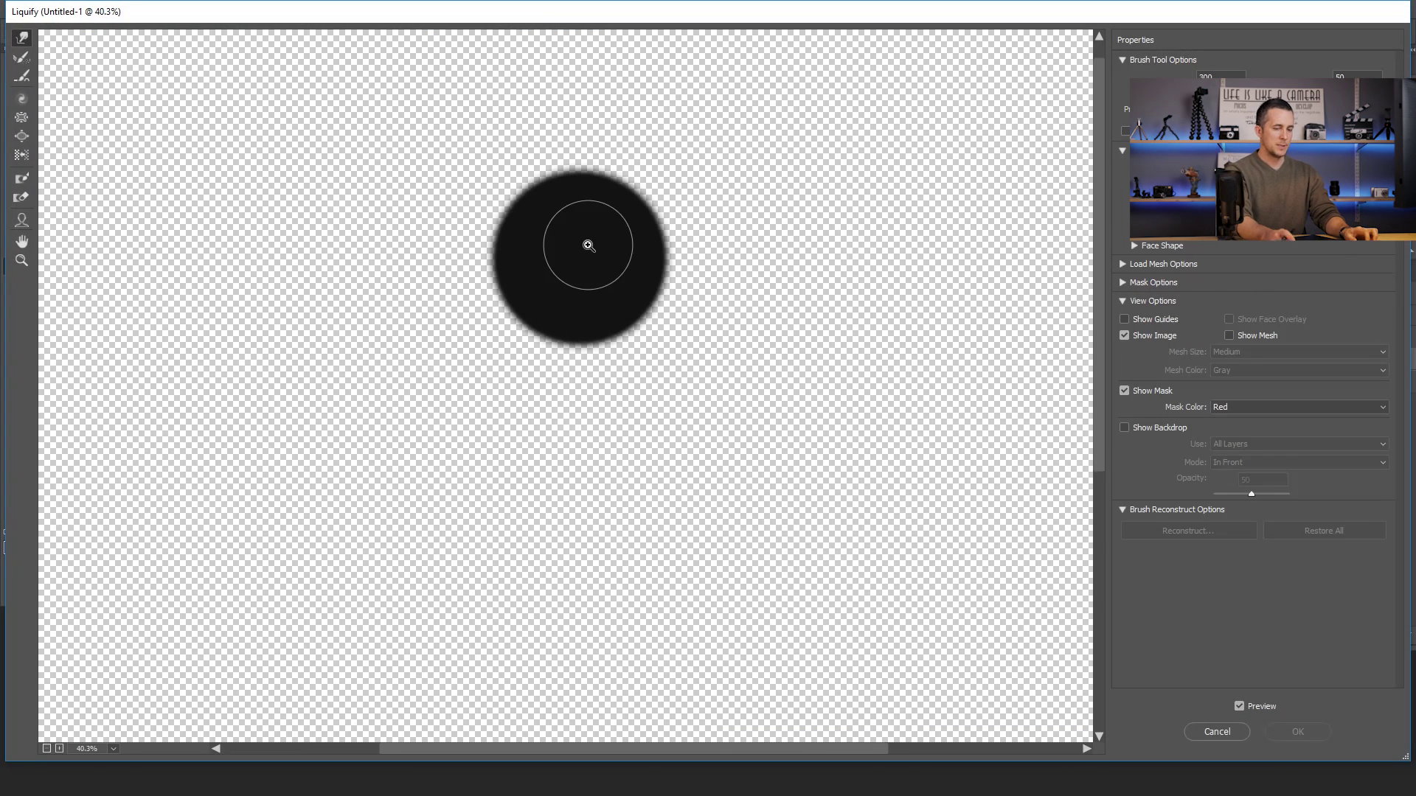
{"action": "left_click", "coordinate": [589, 245], "text": "ctrl+alt"}
{"action": "left_click", "coordinate": [589, 246], "text": "ctrl+alt"}
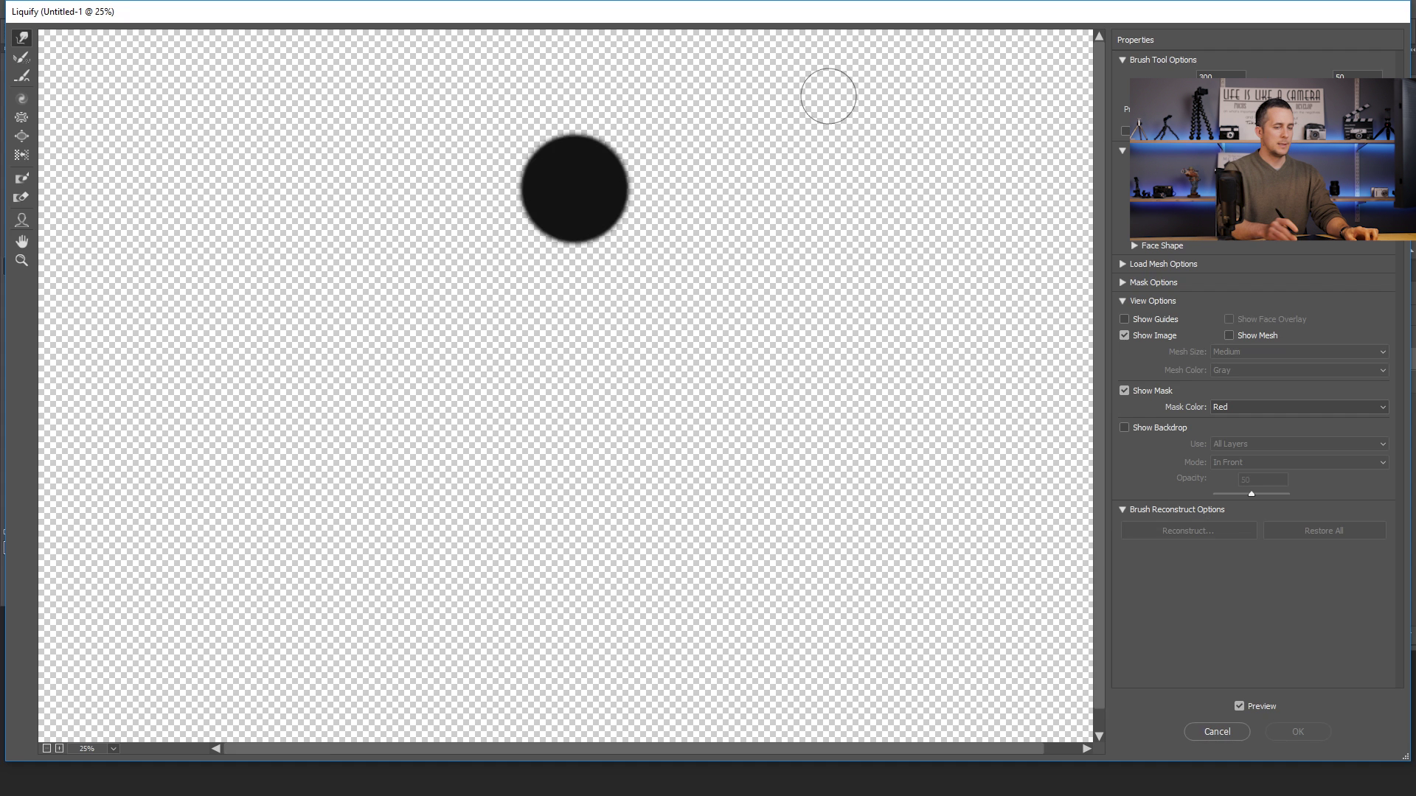
{"action": "key", "text": "ctrl+minus"}
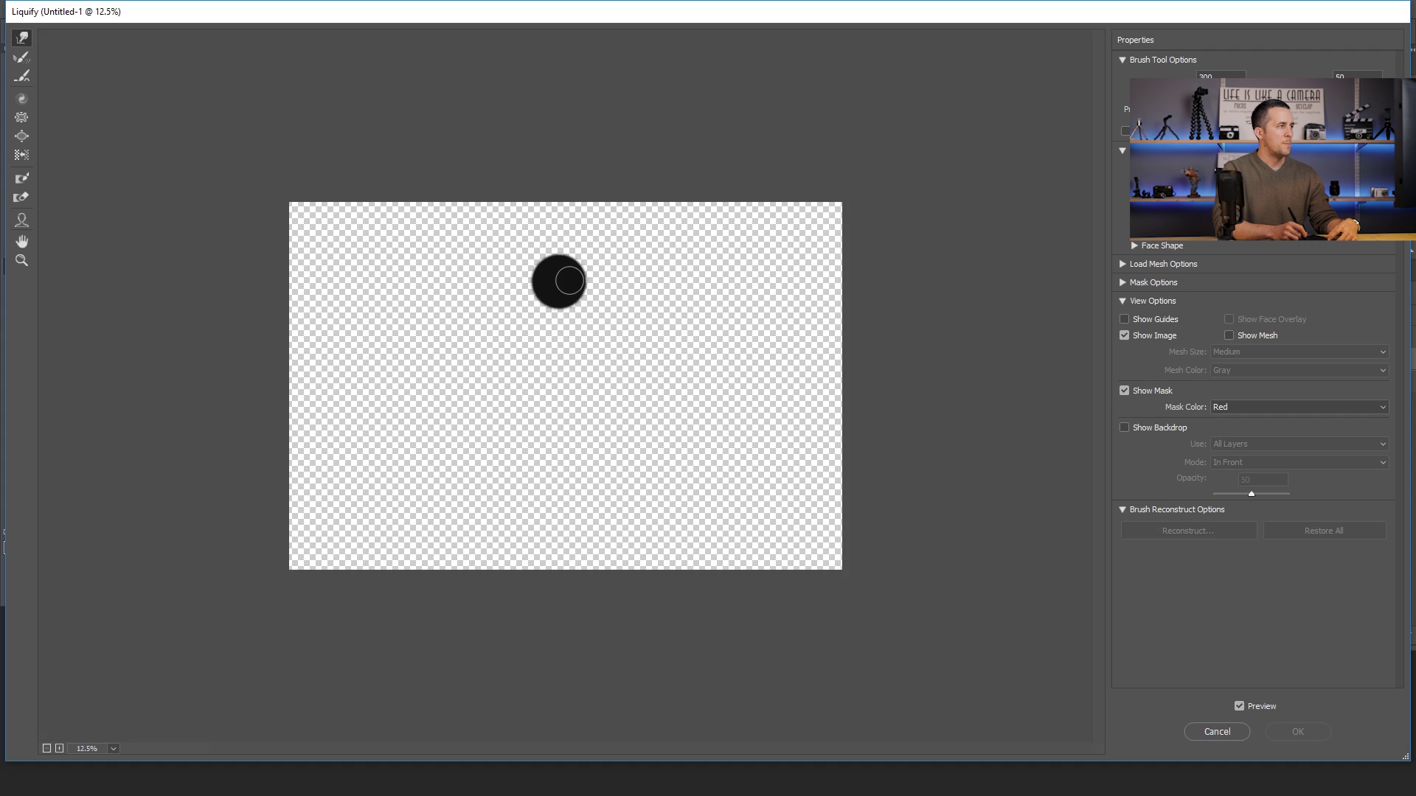
{"action": "key", "text": "bracketright"}
{"action": "key", "text": "bracketright"}
{"action": "key", "text": "bracketright"}
{"action": "key", "text": "bracketright"}
{"action": "key", "text": "bracketright"}
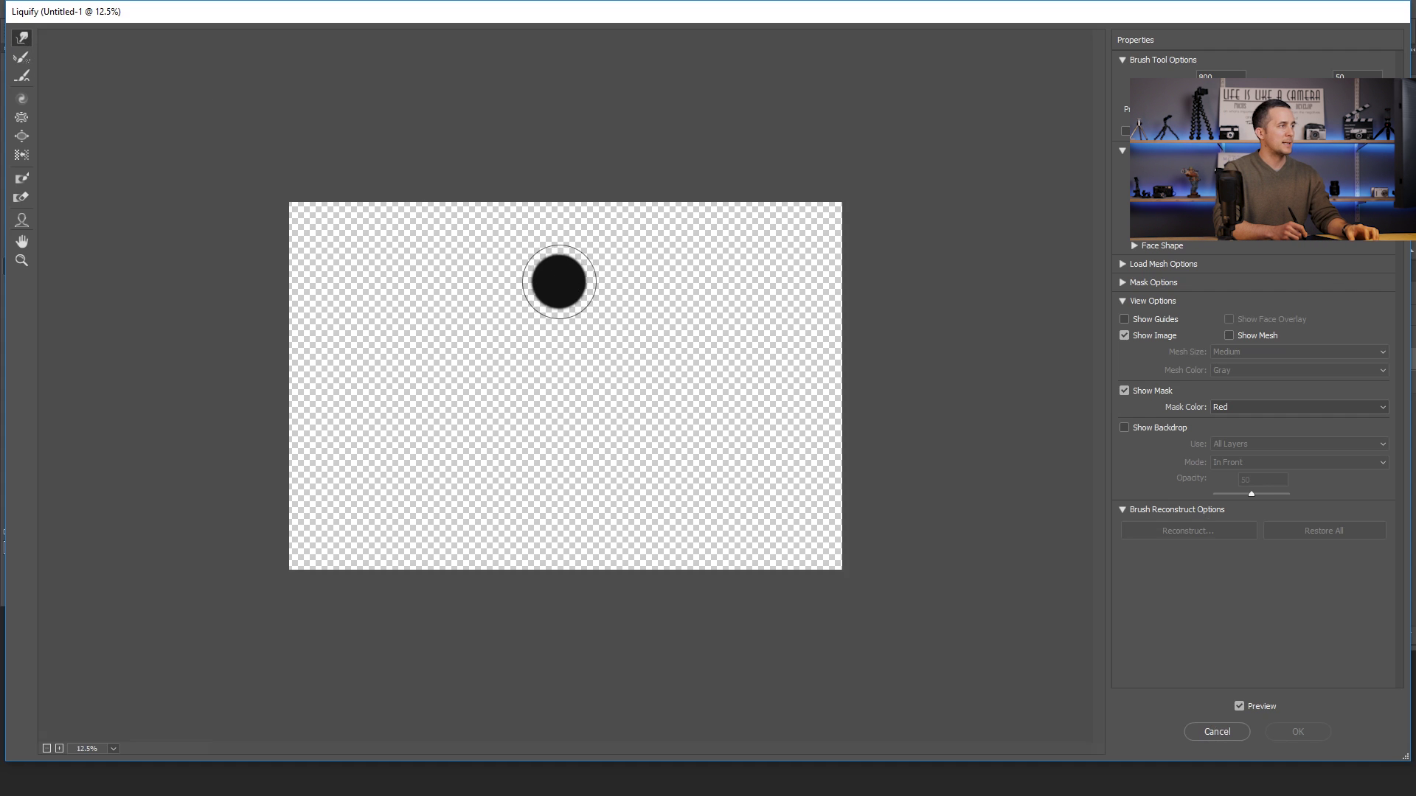
- Warp the dot straight down into a long tapered drop reaching near the canvas's lower edge, and apply the filter
{"action": "left_click", "coordinate": [559, 282]}
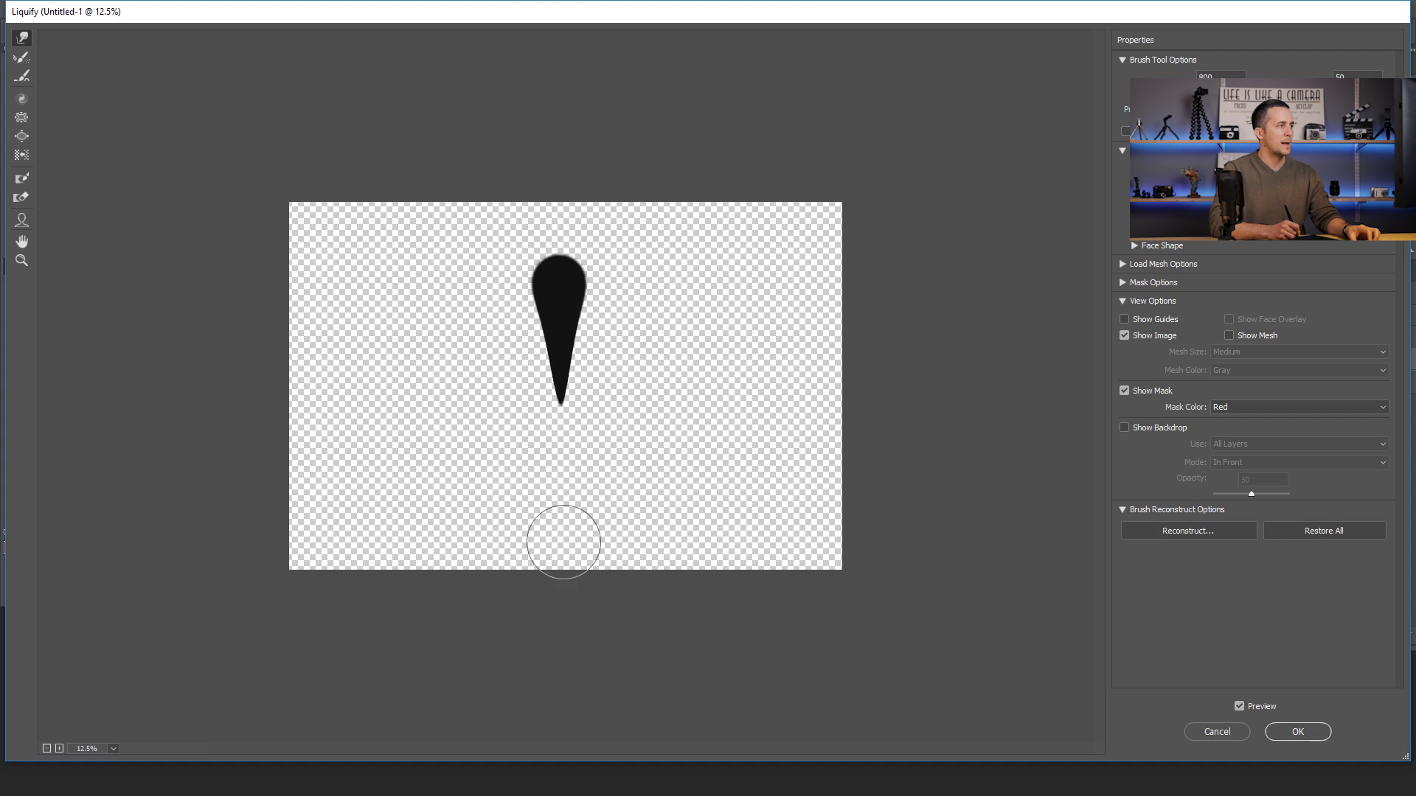
{"action": "left_click_drag", "start_coordinate": [559, 278], "coordinate": [560, 520]}
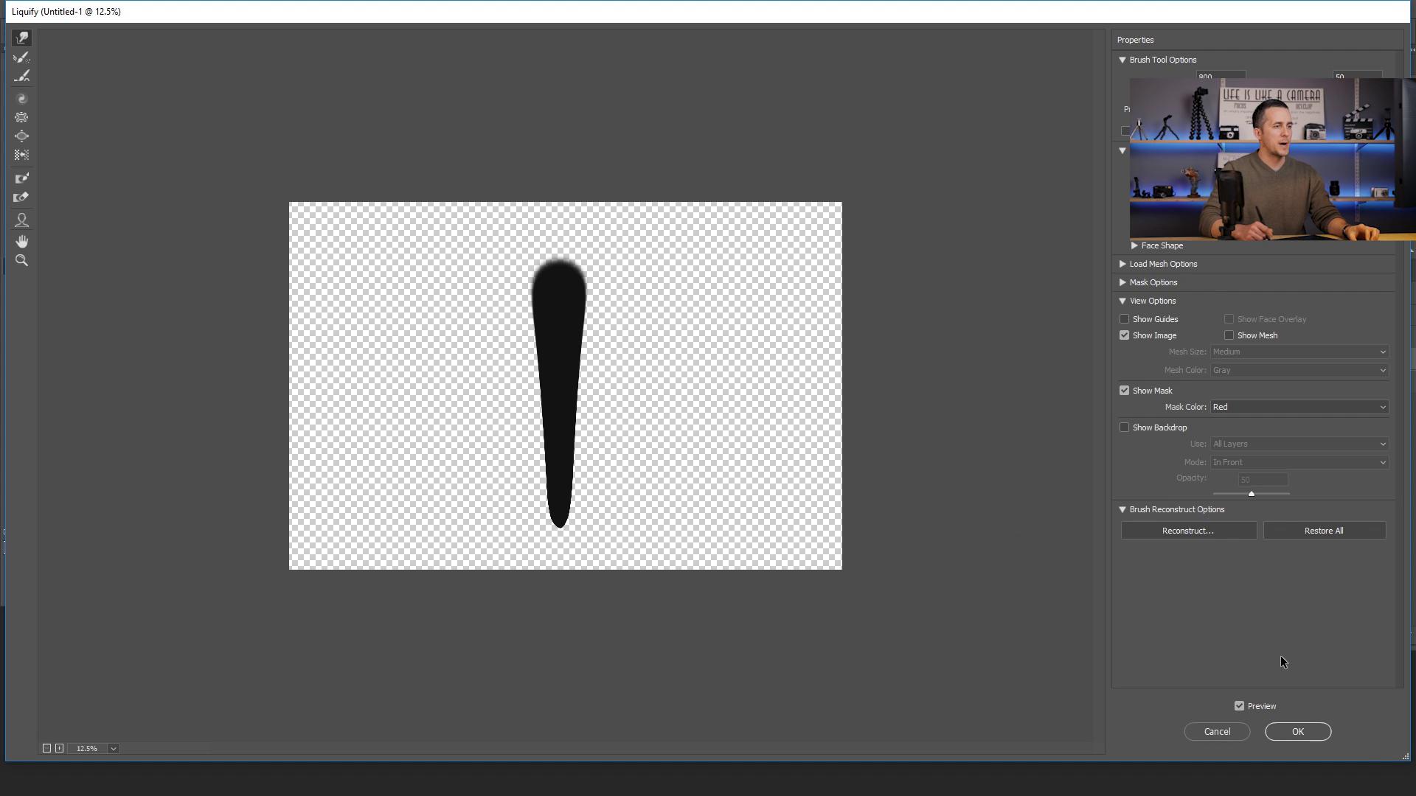
{"action": "left_click", "coordinate": [1298, 731]}
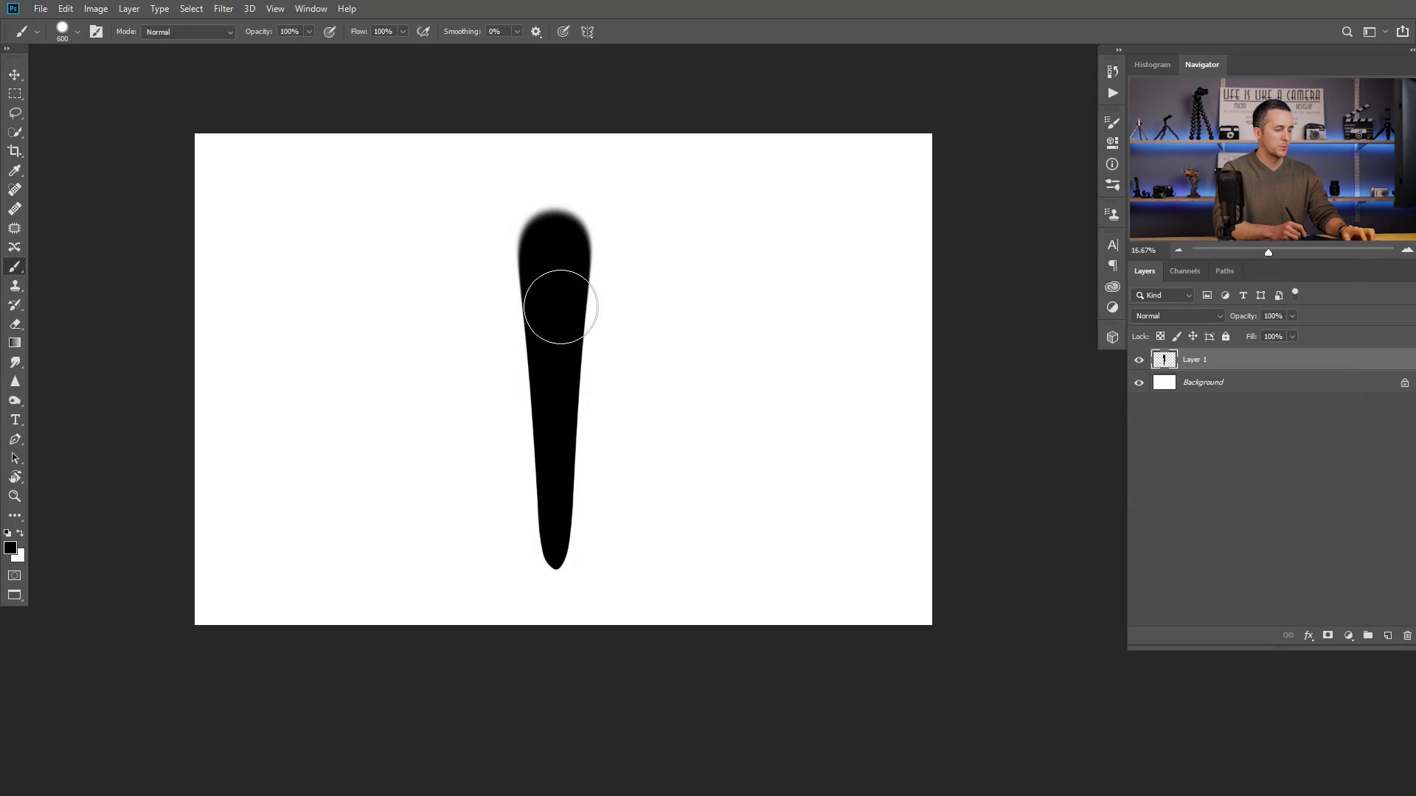
- Flip the drop vertically so its narrow tip points up, and return to the Brush tool
{"action": "key", "text": "ctrl+t"}
{"action": "right_click", "coordinate": [553, 275]}
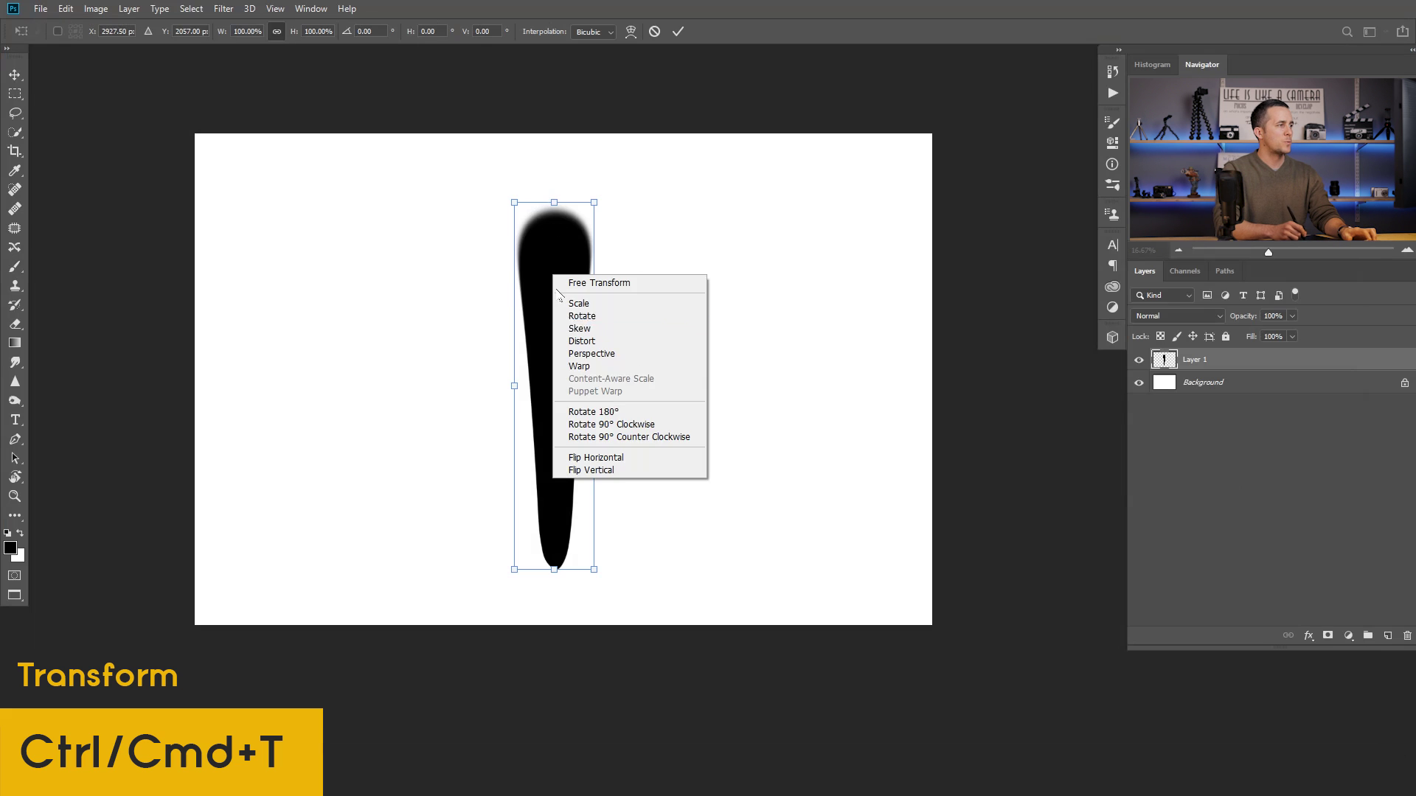
{"action": "left_click", "coordinate": [590, 470]}
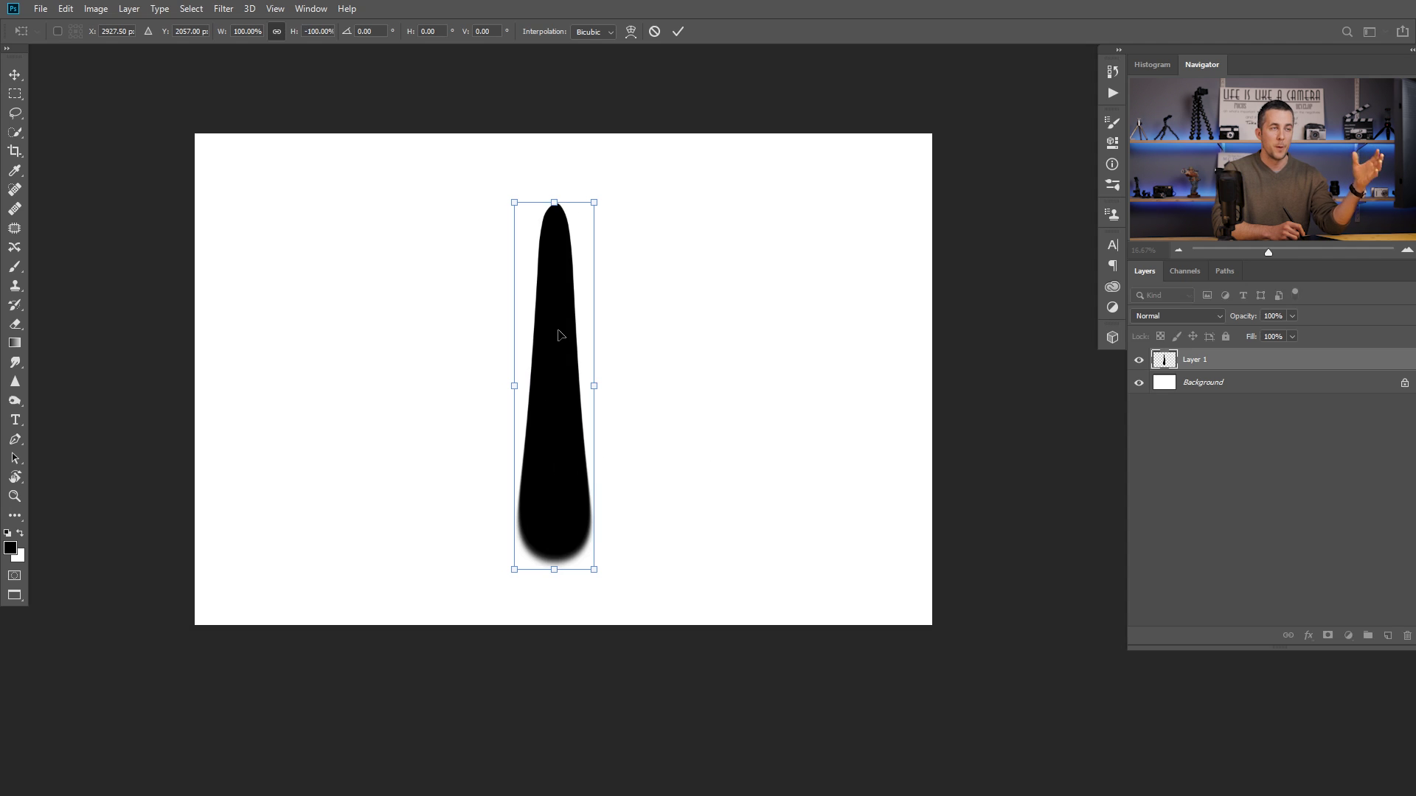
{"action": "key", "text": "Return"}
{"action": "key", "text": "b"}
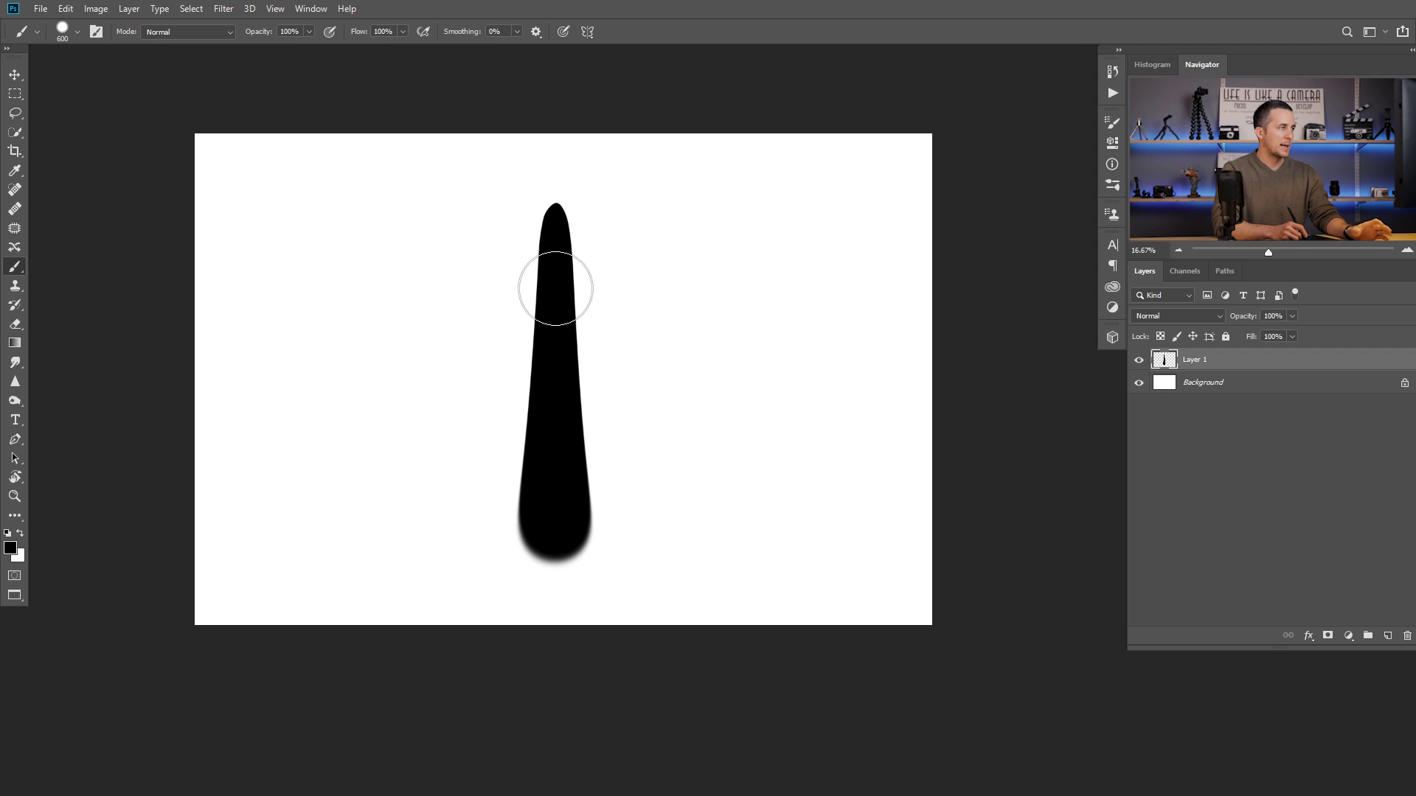
- Narrow the drop to about 69% of its width with a slight skew correction, and move it slightly up on the canvas
{"action": "key", "text": "ctrl+t"}
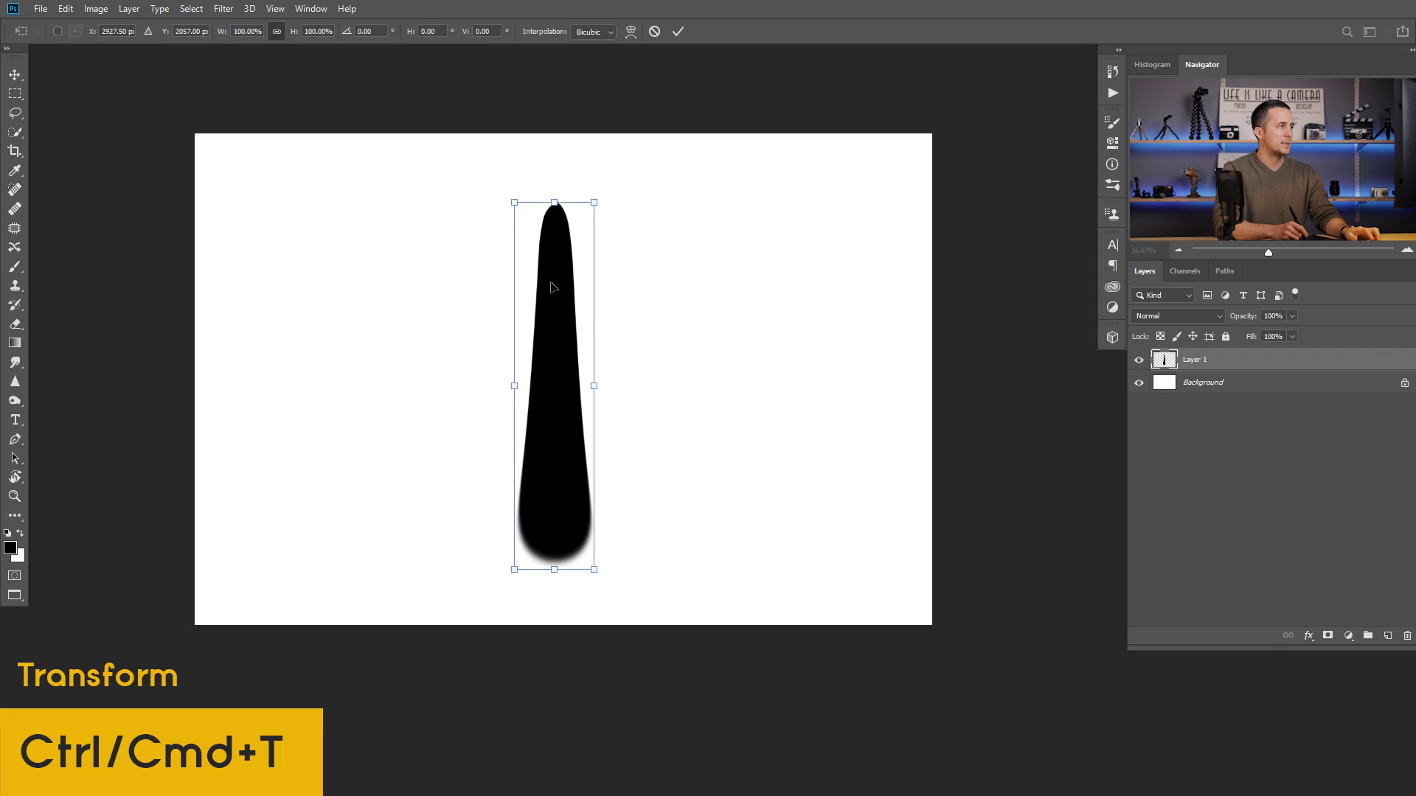
{"action": "mouse_move", "coordinate": [516, 207]}
{"action": "left_mouse_down"}
{"action": "mouse_move", "coordinate": [595, 201]}
{"action": "mouse_move", "coordinate": [506, 202]}
{"action": "left_mouse_up"}
{"action": "mouse_move", "coordinate": [601, 204]}
{"action": "left_mouse_down"}
{"action": "mouse_move", "coordinate": [638, 209]}
{"action": "mouse_move", "coordinate": [593, 210]}
{"action": "left_mouse_up"}
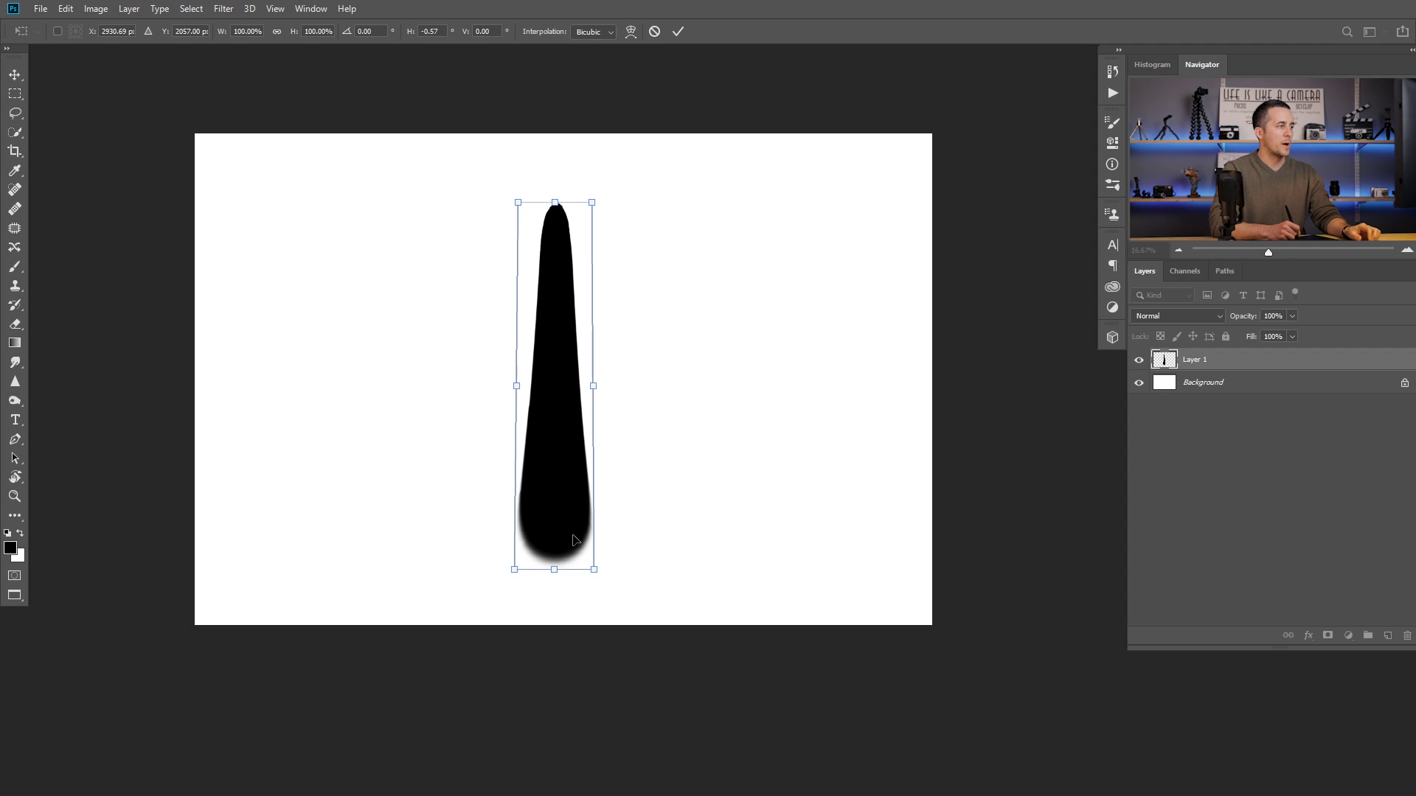
{"action": "left_click_drag", "start_coordinate": [518, 575], "coordinate": [528, 576]}
{"action": "left_click_drag", "start_coordinate": [522, 206], "coordinate": [529, 208]}
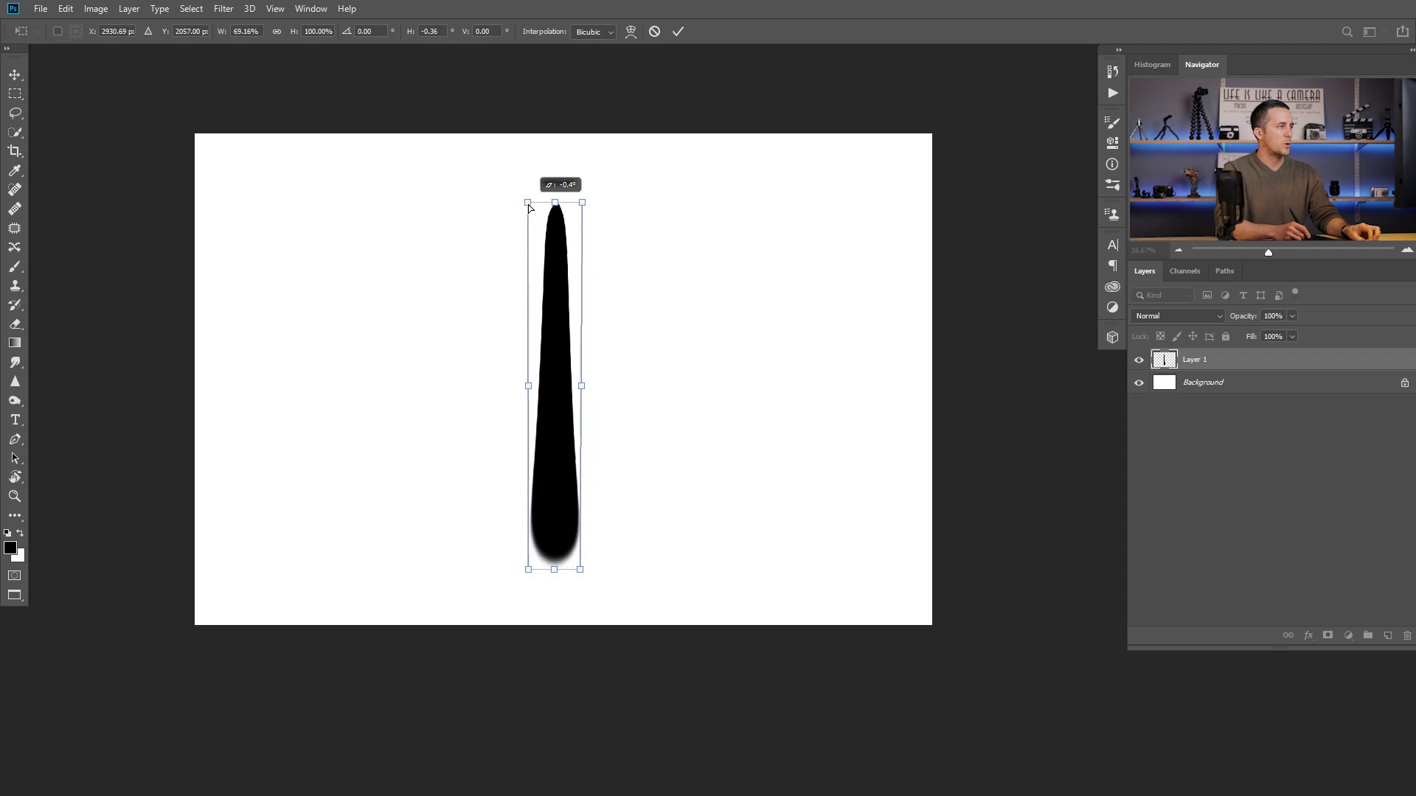
{"action": "key", "text": "Return"}
{"action": "key", "text": "b"}
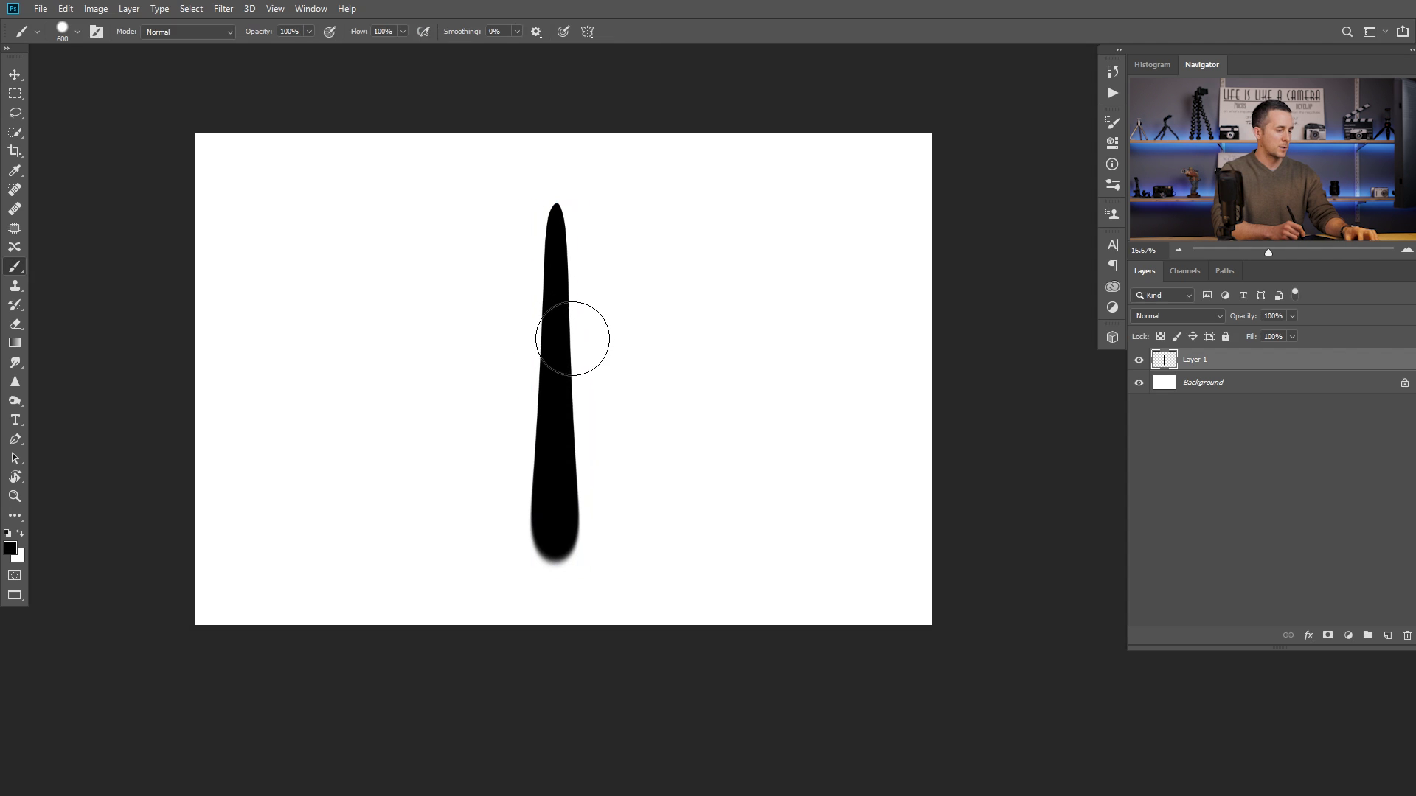
{"action": "key", "text": "v"}
{"action": "mouse_move", "coordinate": [555, 376]}
{"action": "left_mouse_down"}
{"action": "mouse_move", "coordinate": [575, 371]}
{"action": "mouse_move", "coordinate": [604, 419]}
{"action": "mouse_move", "coordinate": [554, 379]}
{"action": "mouse_move", "coordinate": [552, 397]}
{"action": "left_mouse_up"}
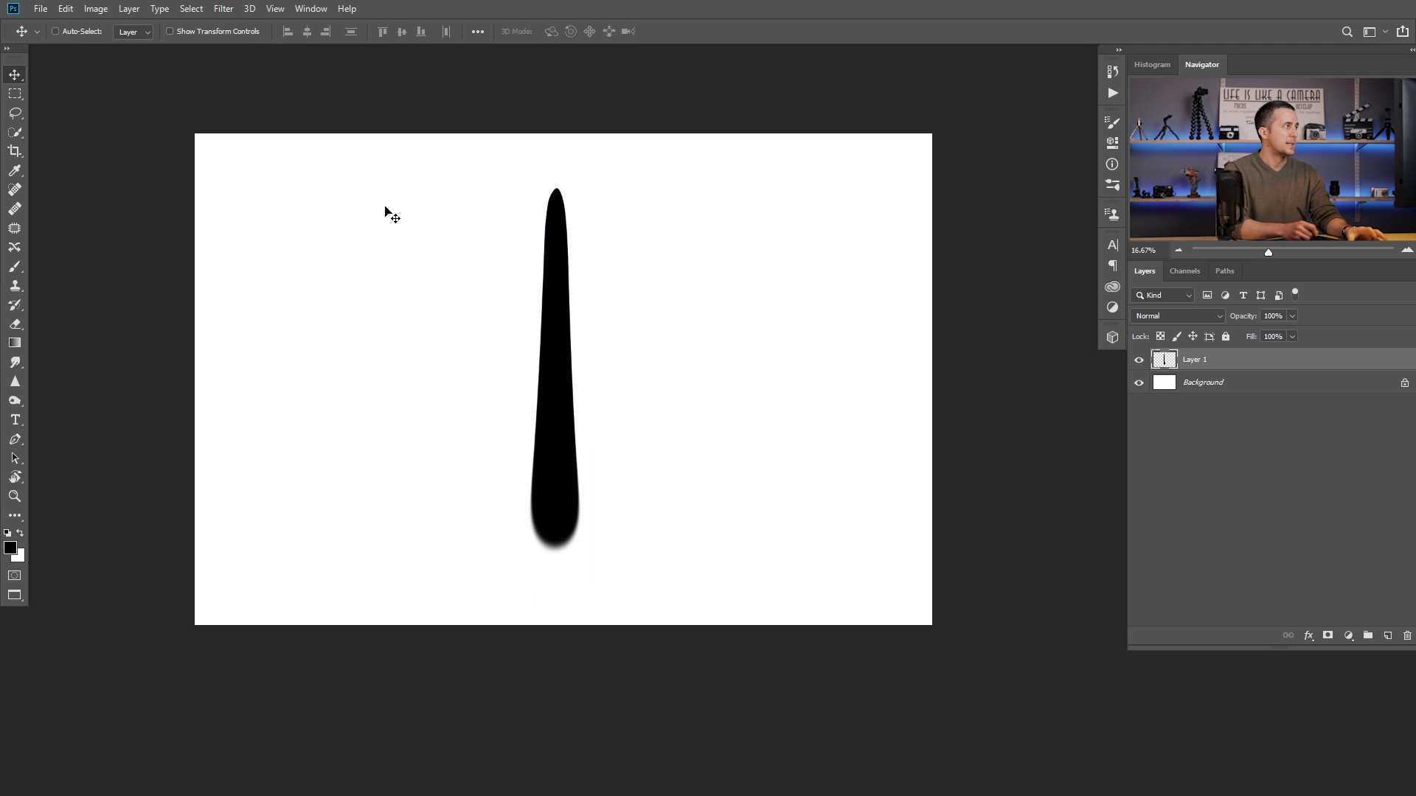
- Resize the whole image to 2500 px wide, keeping its proportions
{"action": "left_click", "coordinate": [66, 9]}
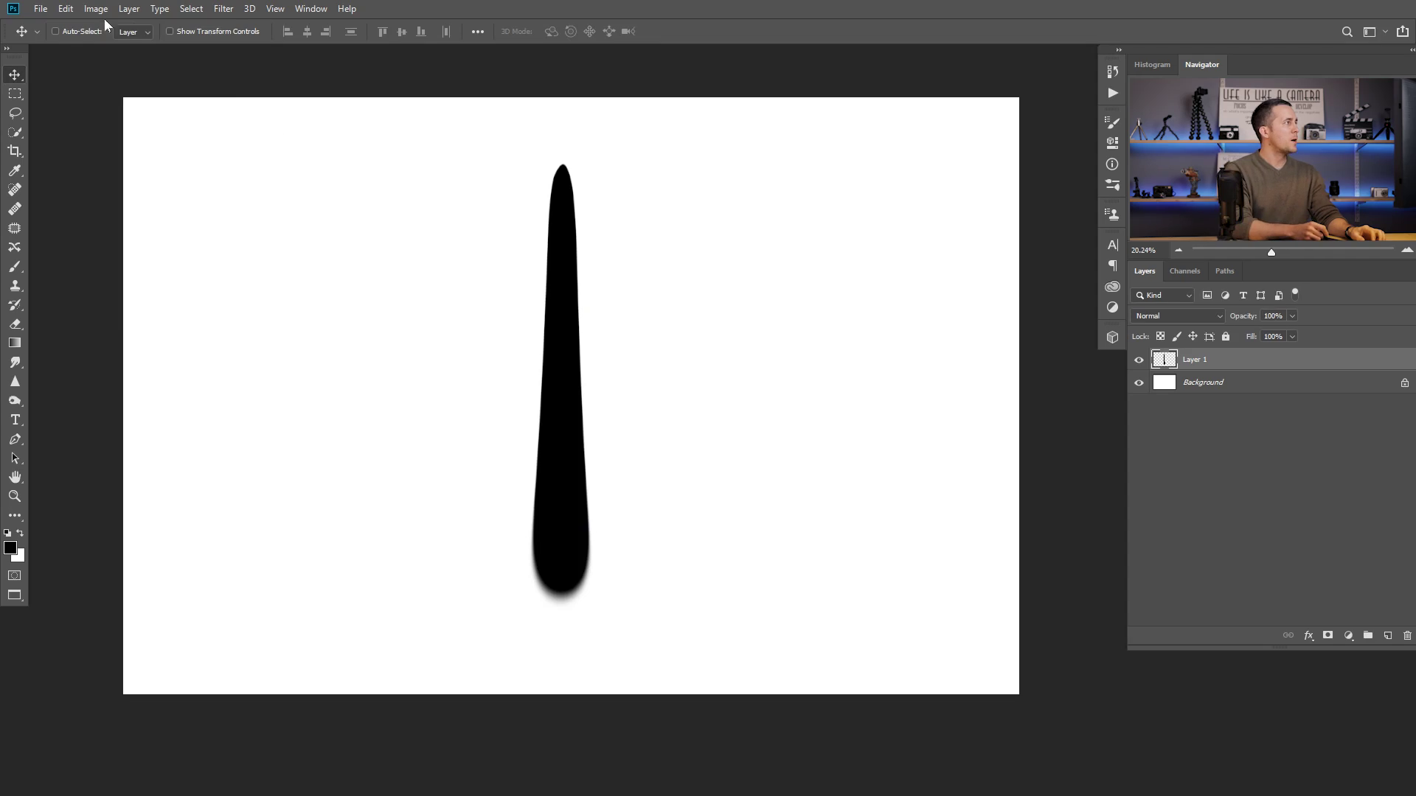
{"action": "left_click", "coordinate": [96, 9]}
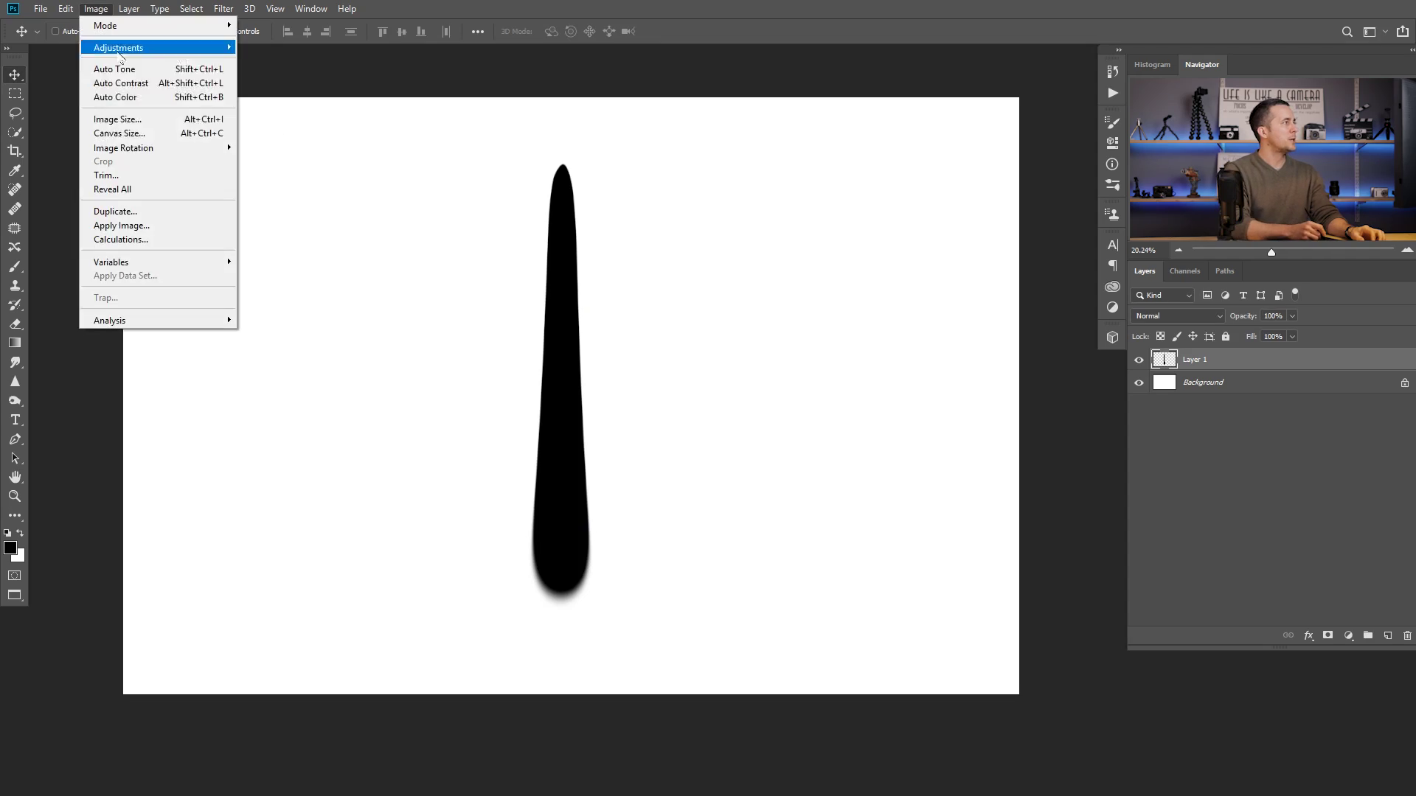
{"action": "left_click", "coordinate": [151, 119]}
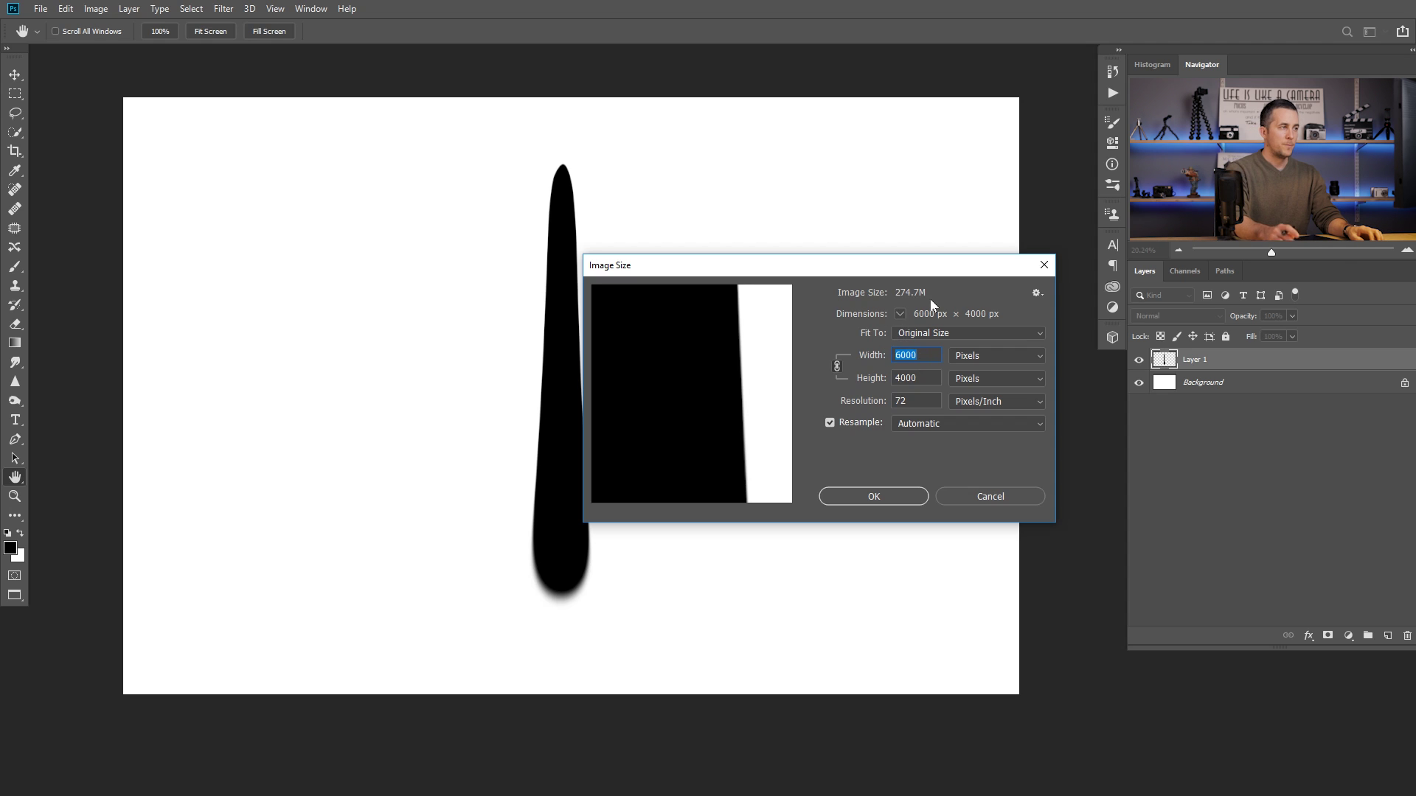
{"action": "type", "text": "5000"}
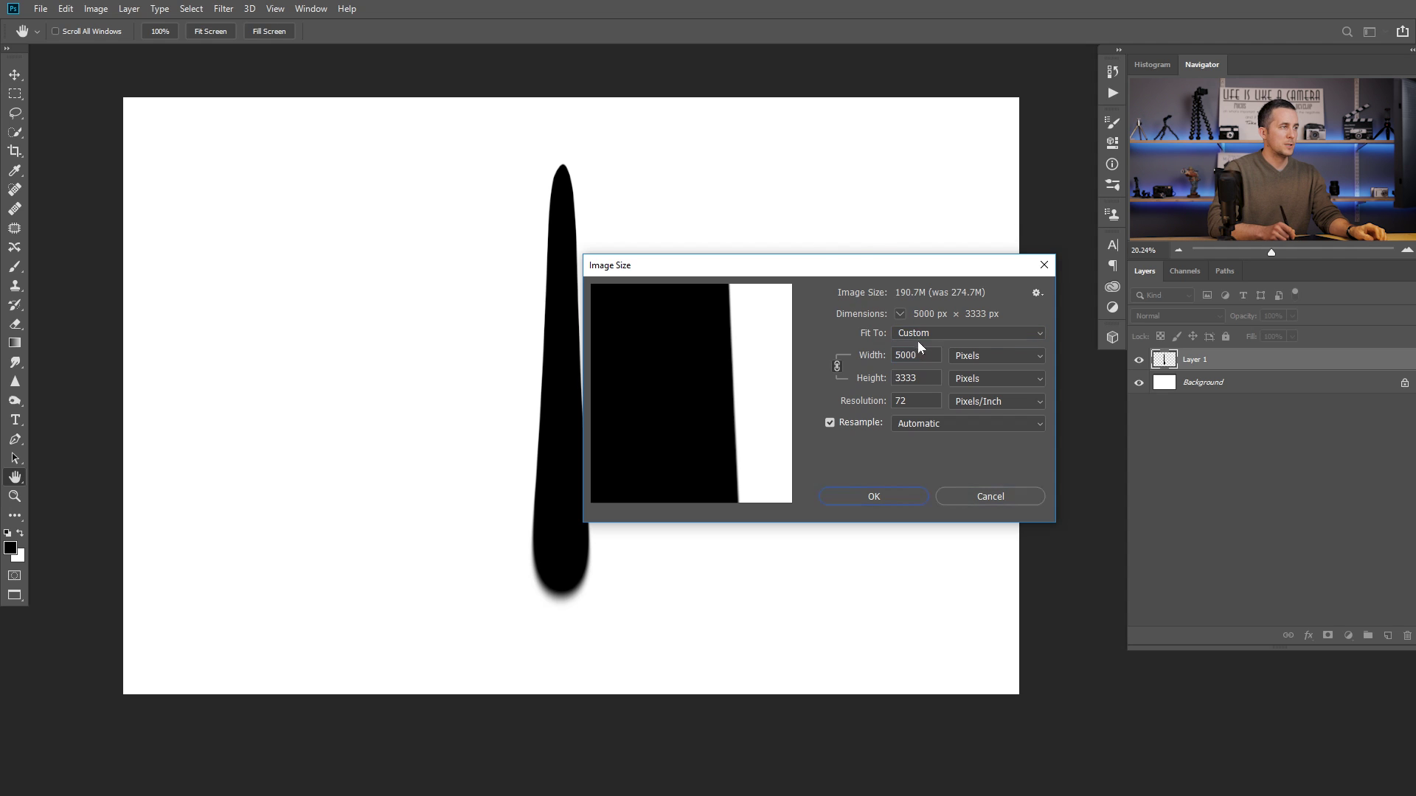
{"action": "type", "text": "00"}
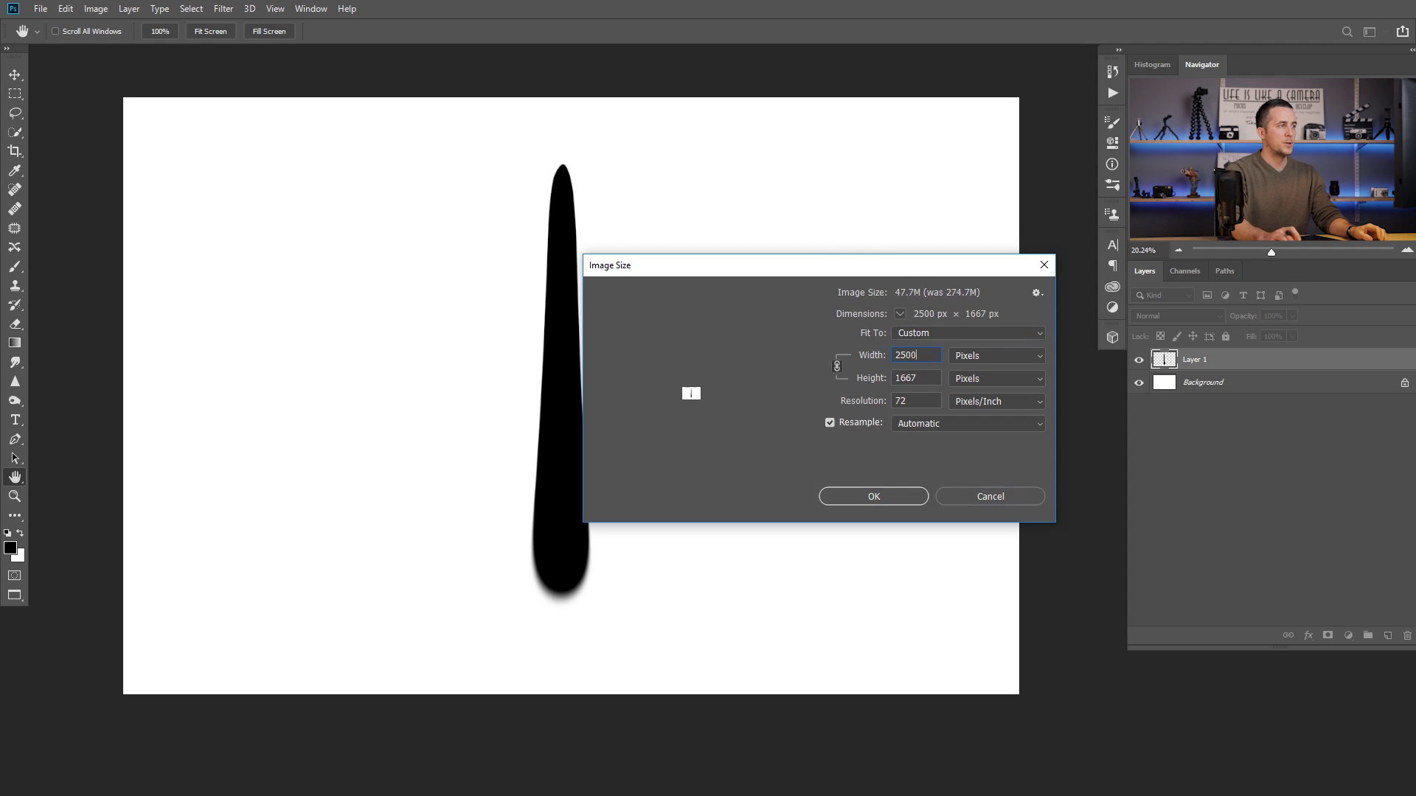
{"action": "left_click", "coordinate": [870, 495]}
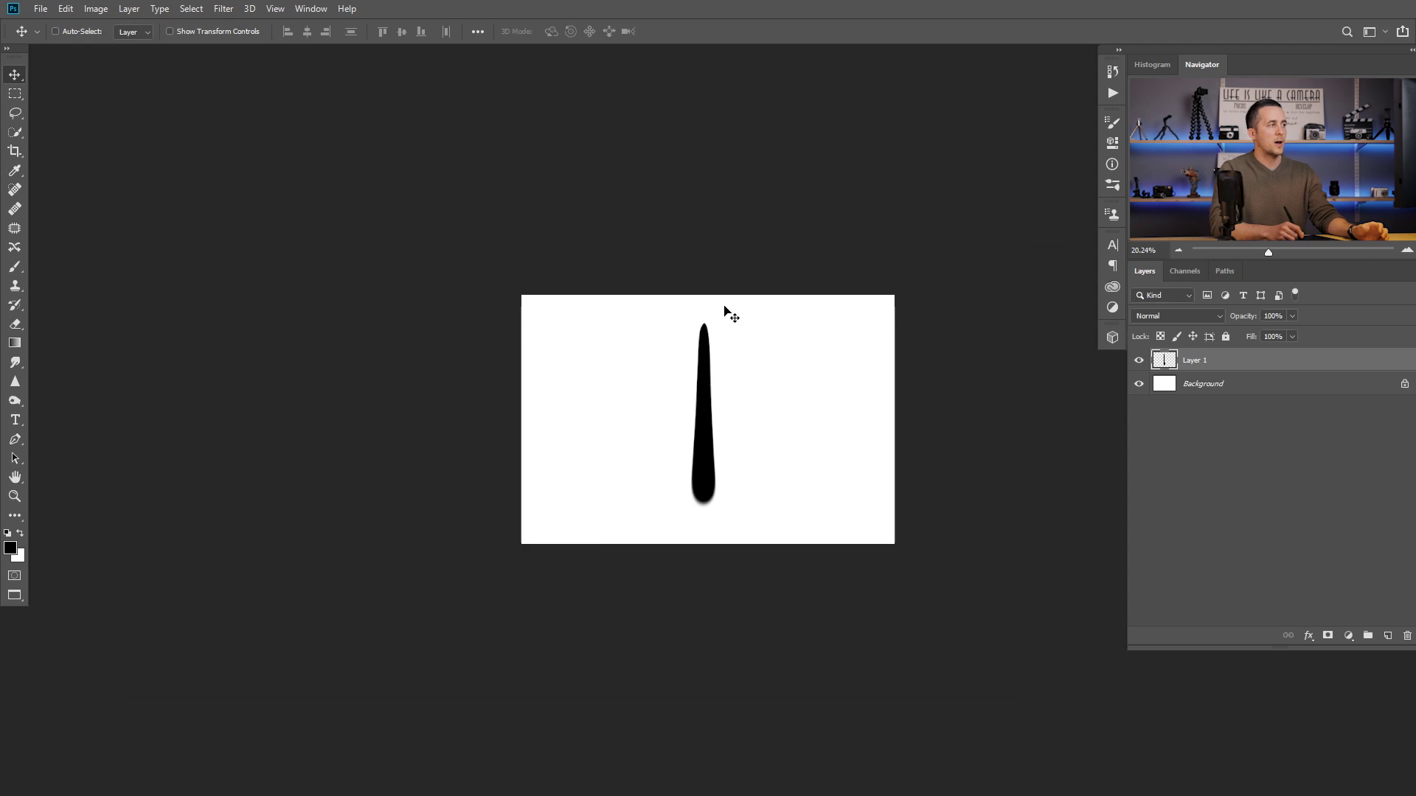
{"action": "left_click_drag", "start_coordinate": [714, 421], "coordinate": [679, 402]}
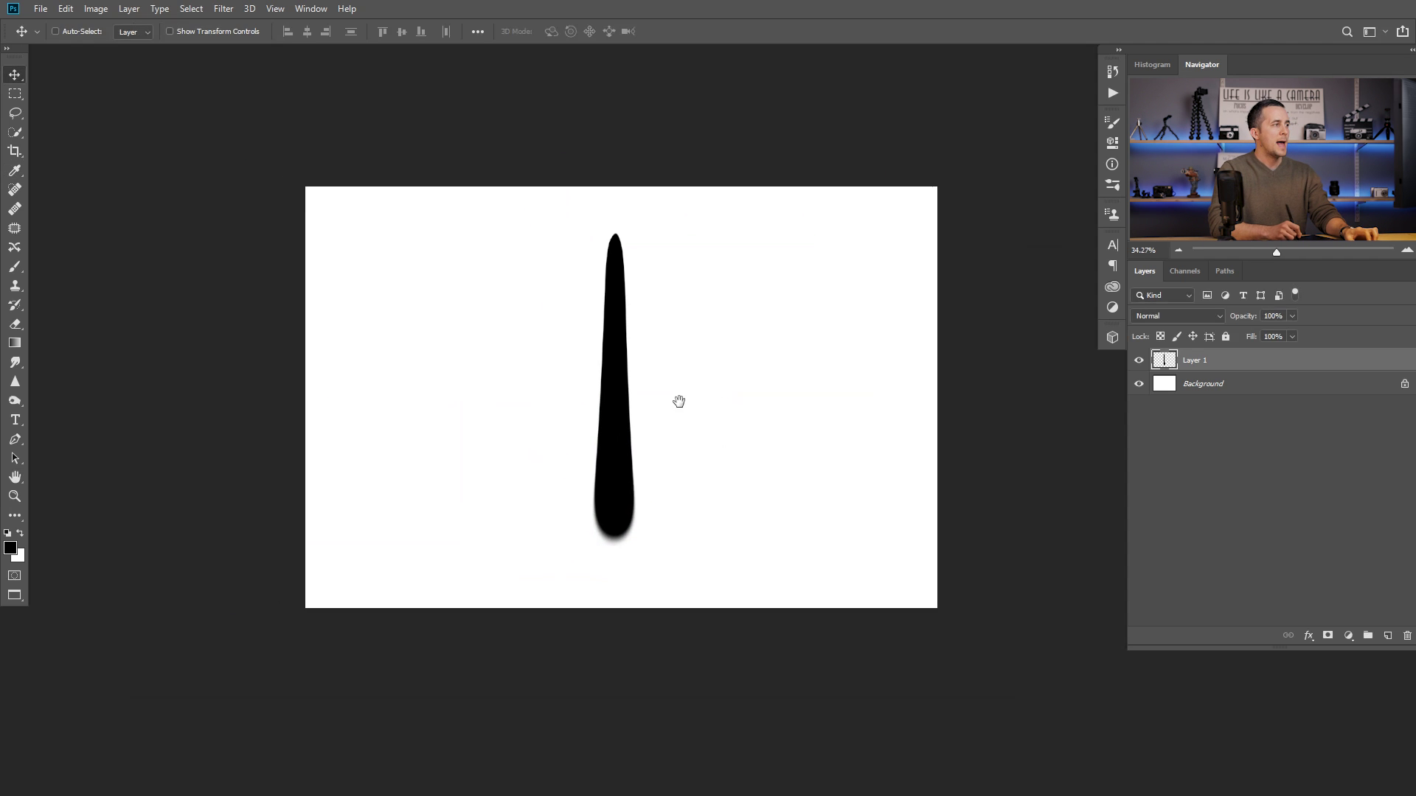
- Define the drop as a brush preset named "Rain drop"
{"action": "left_click", "coordinate": [68, 8]}
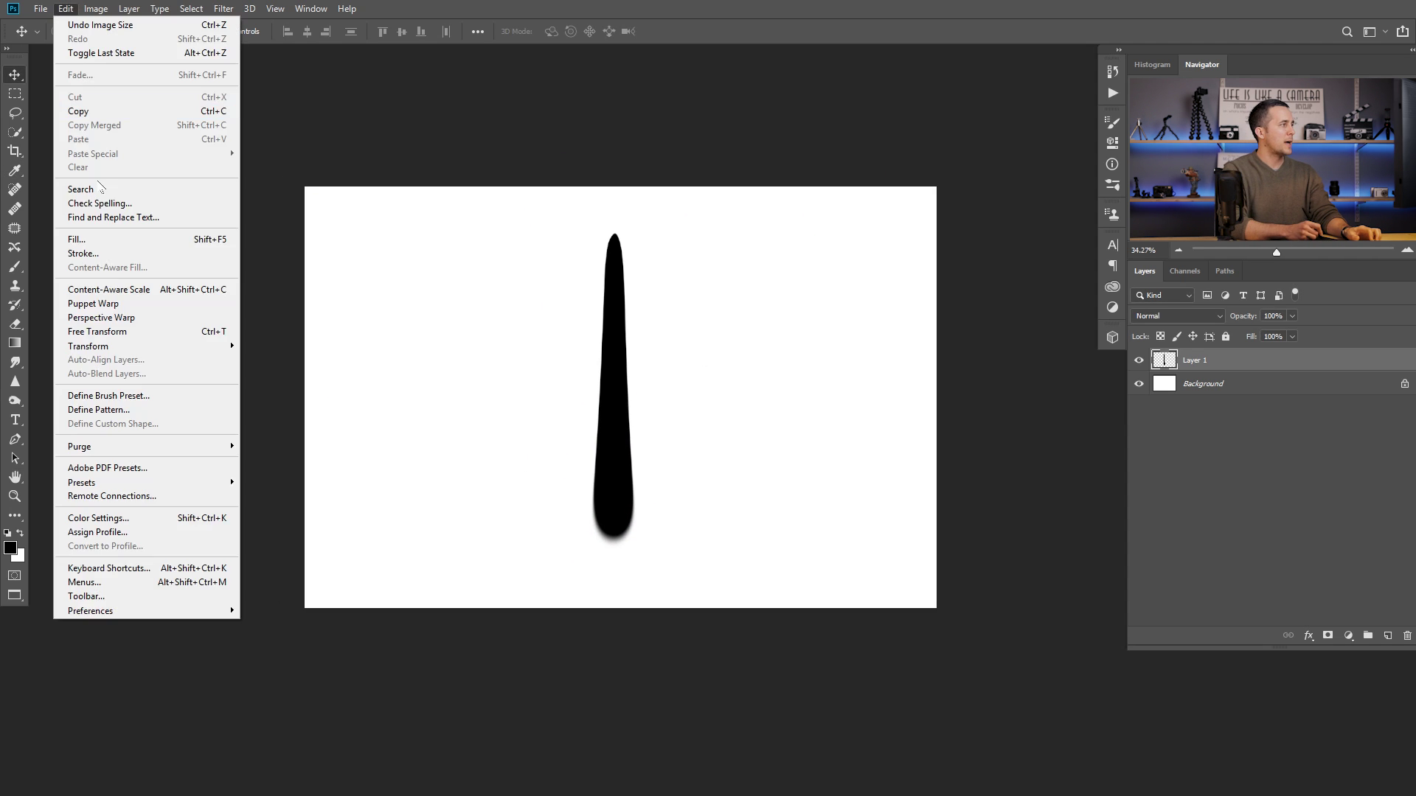
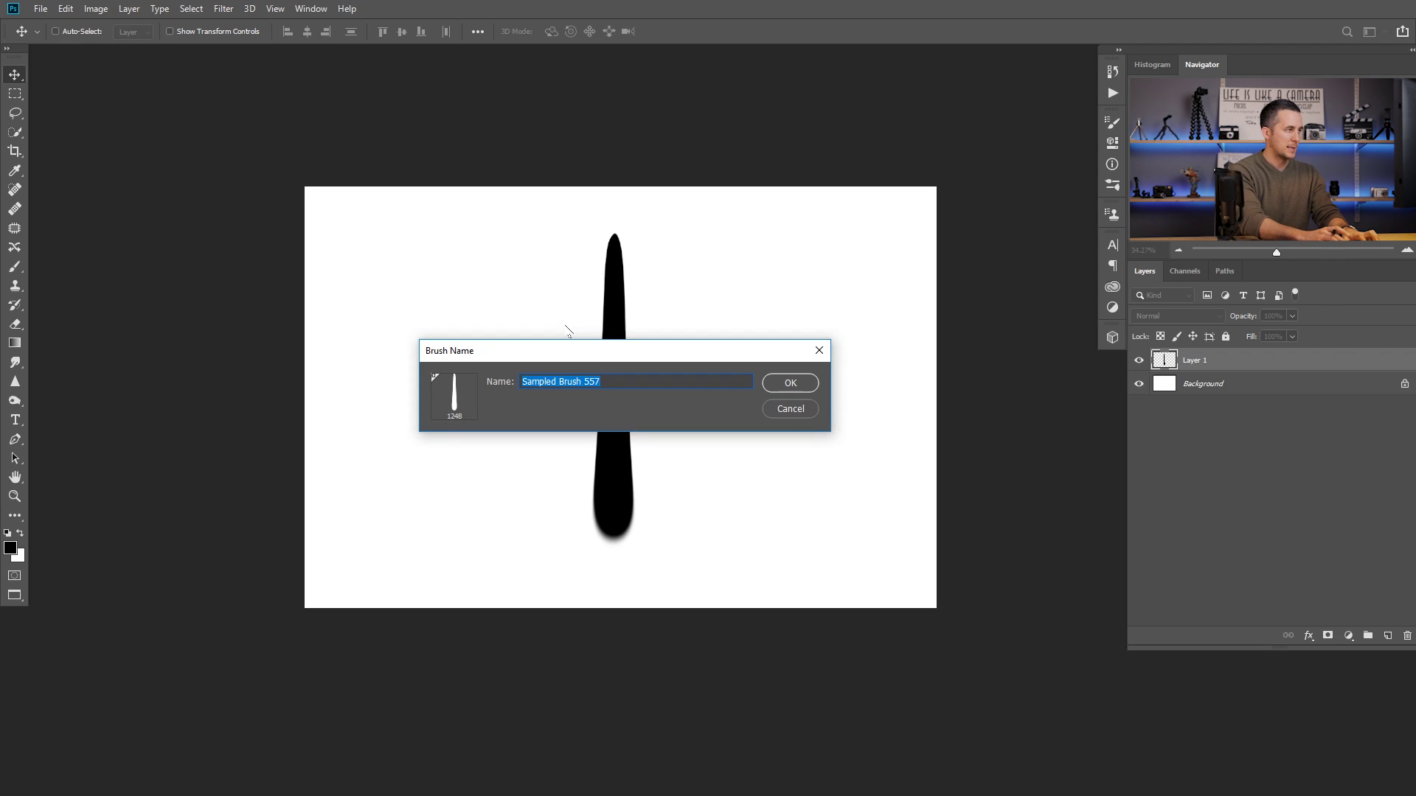
{"action": "type", "text": "R"}
{"action": "type", "text": "ain drop"}
{"action": "key", "text": "Return"}
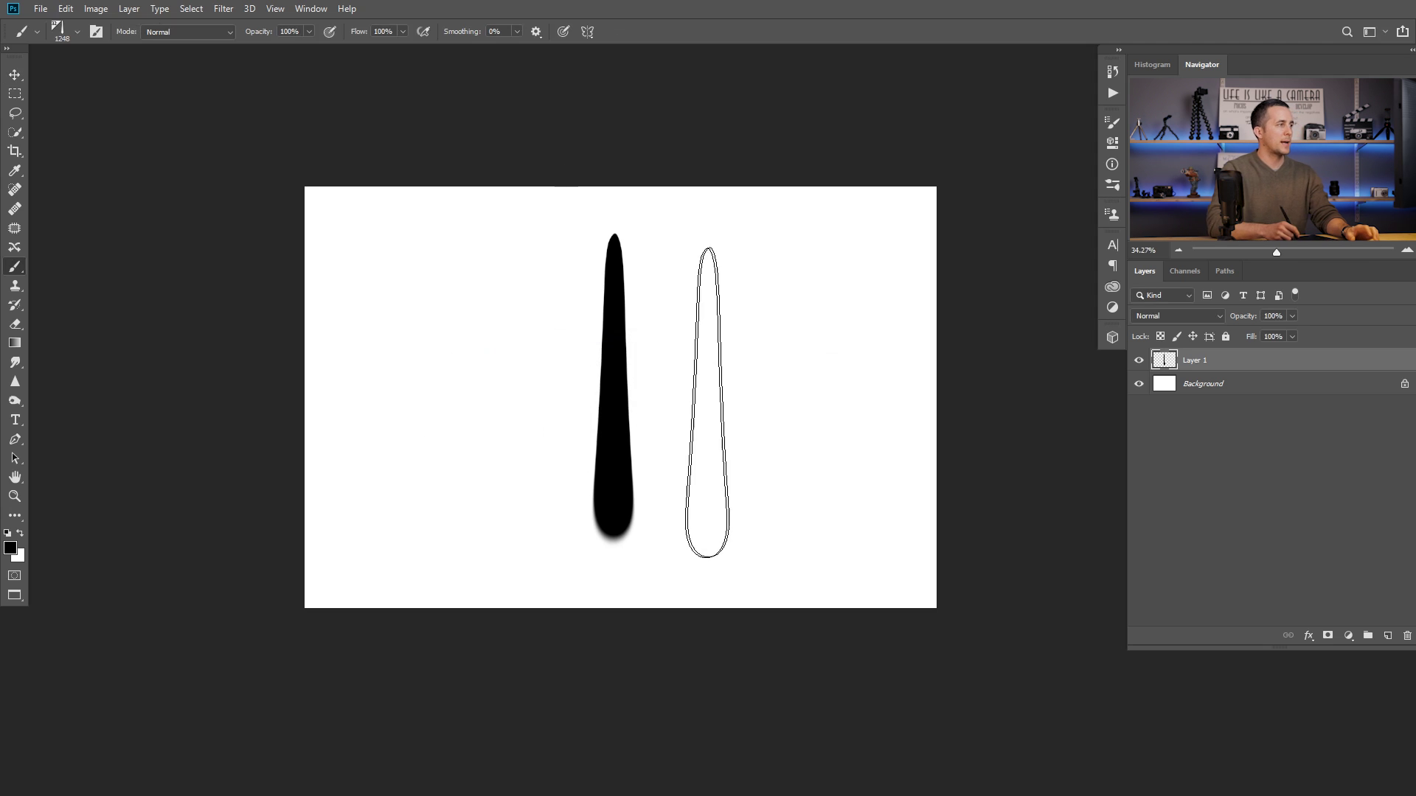
- Test the new brush by stamping drops on both sides of the original drop, and undo the stamps
{"action": "left_click", "coordinate": [450, 377]}
{"action": "left_click", "coordinate": [710, 356]}
{"action": "left_click", "coordinate": [823, 387]}
{"action": "key", "text": "ctrl+z"}
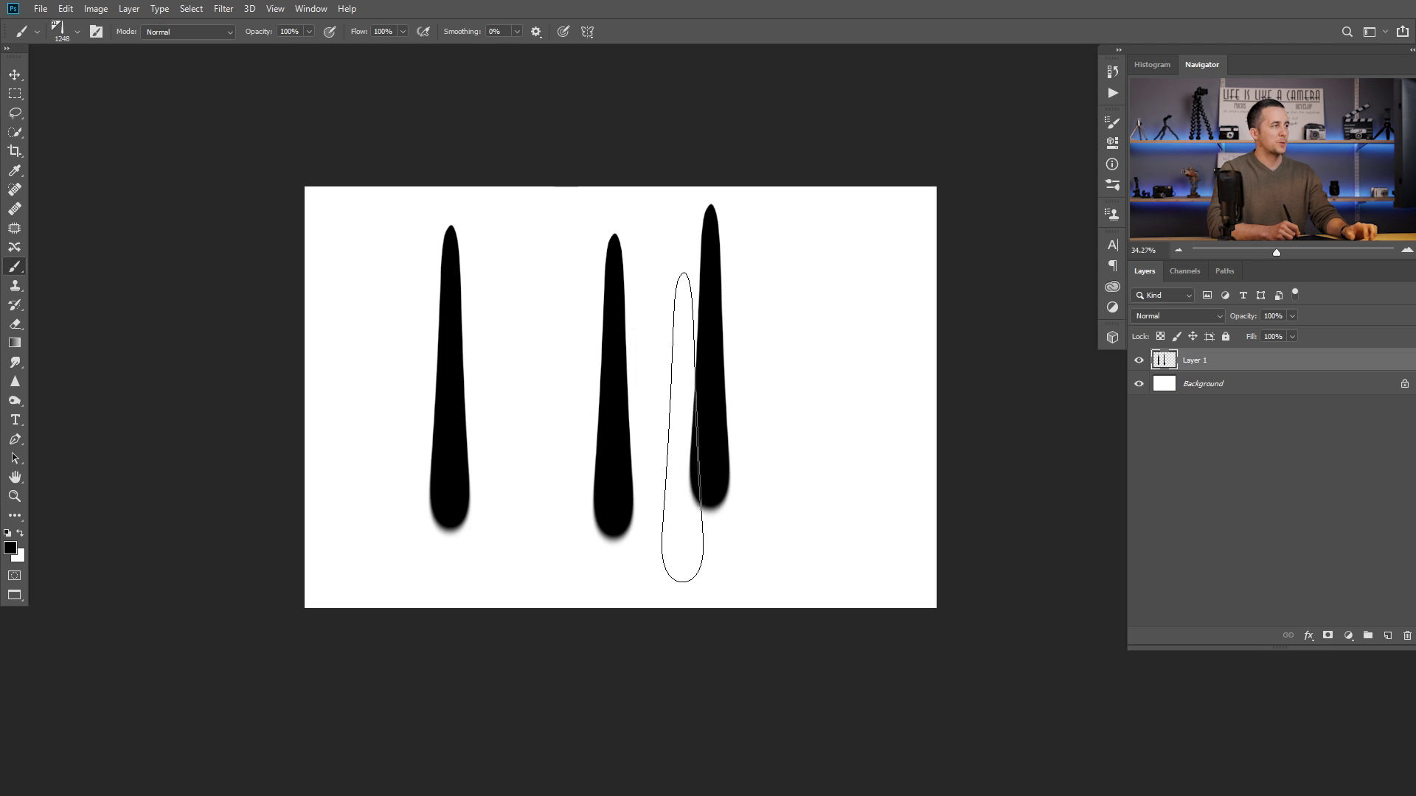
{"action": "key", "text": "ctrl+z"}
{"action": "key", "text": "ctrl+z"}
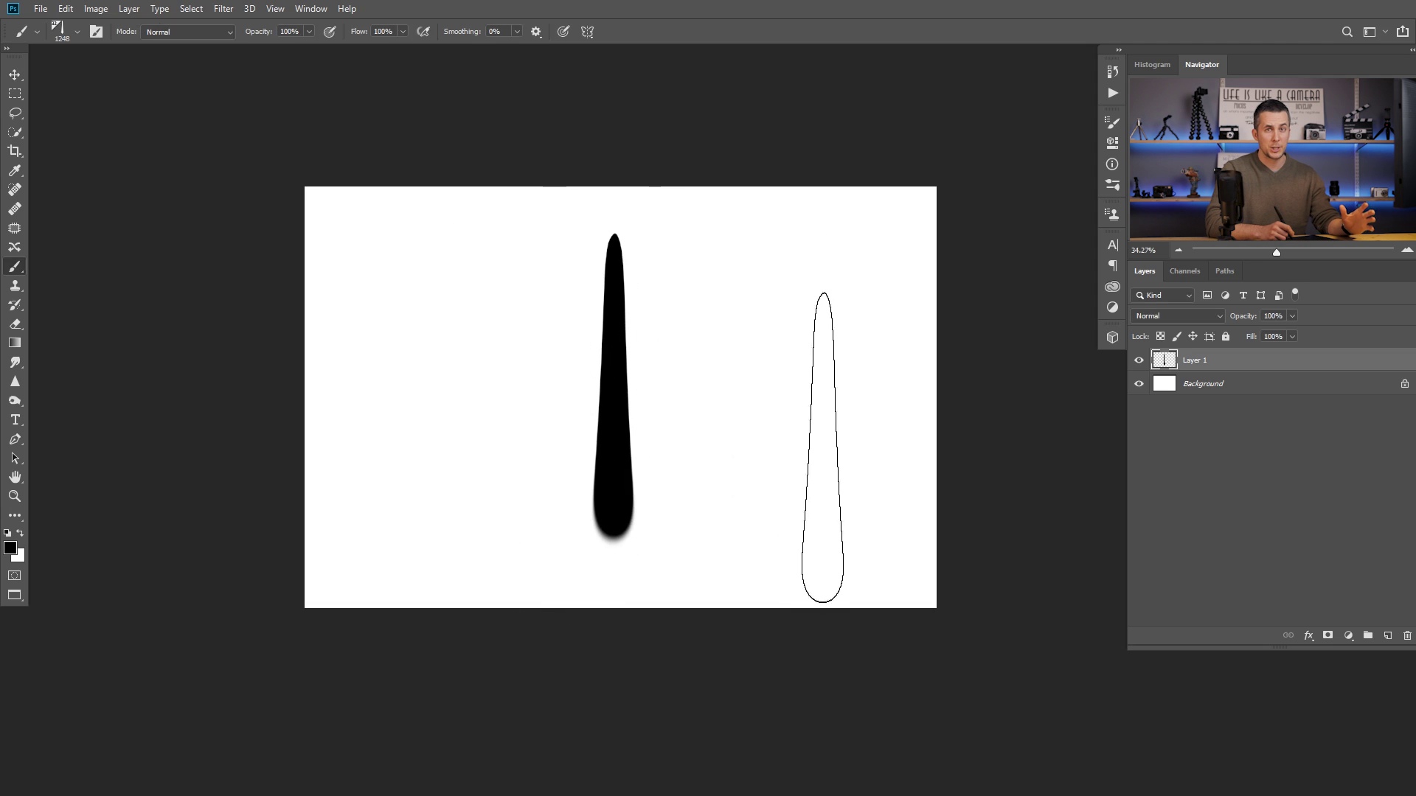
- Hide Layer 1 containing the original drop
{"action": "key", "text": "ctrl+comma"}
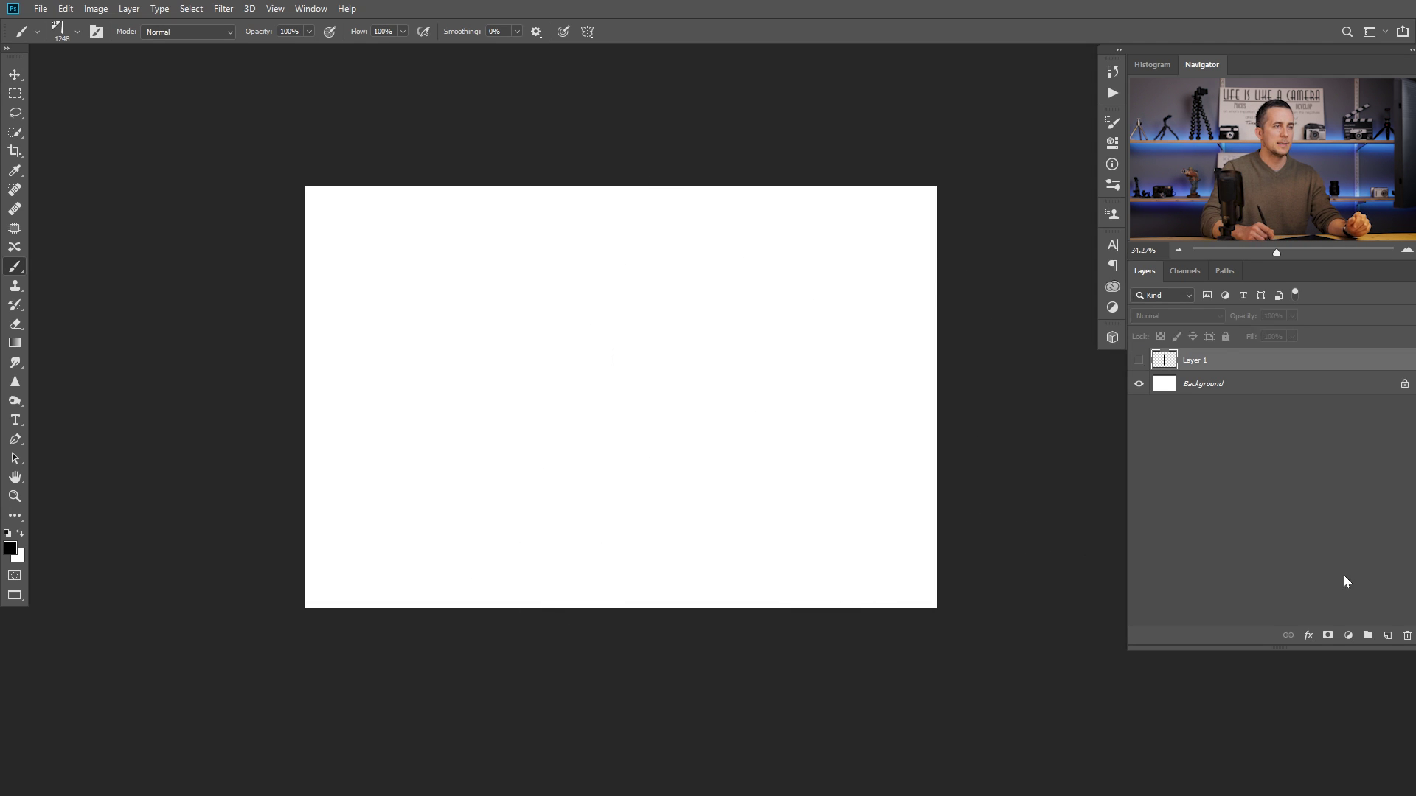
- Add a new layer above Layer 1 and set the brush tip spacing to 455%
{"action": "left_click", "coordinate": [1389, 635]}
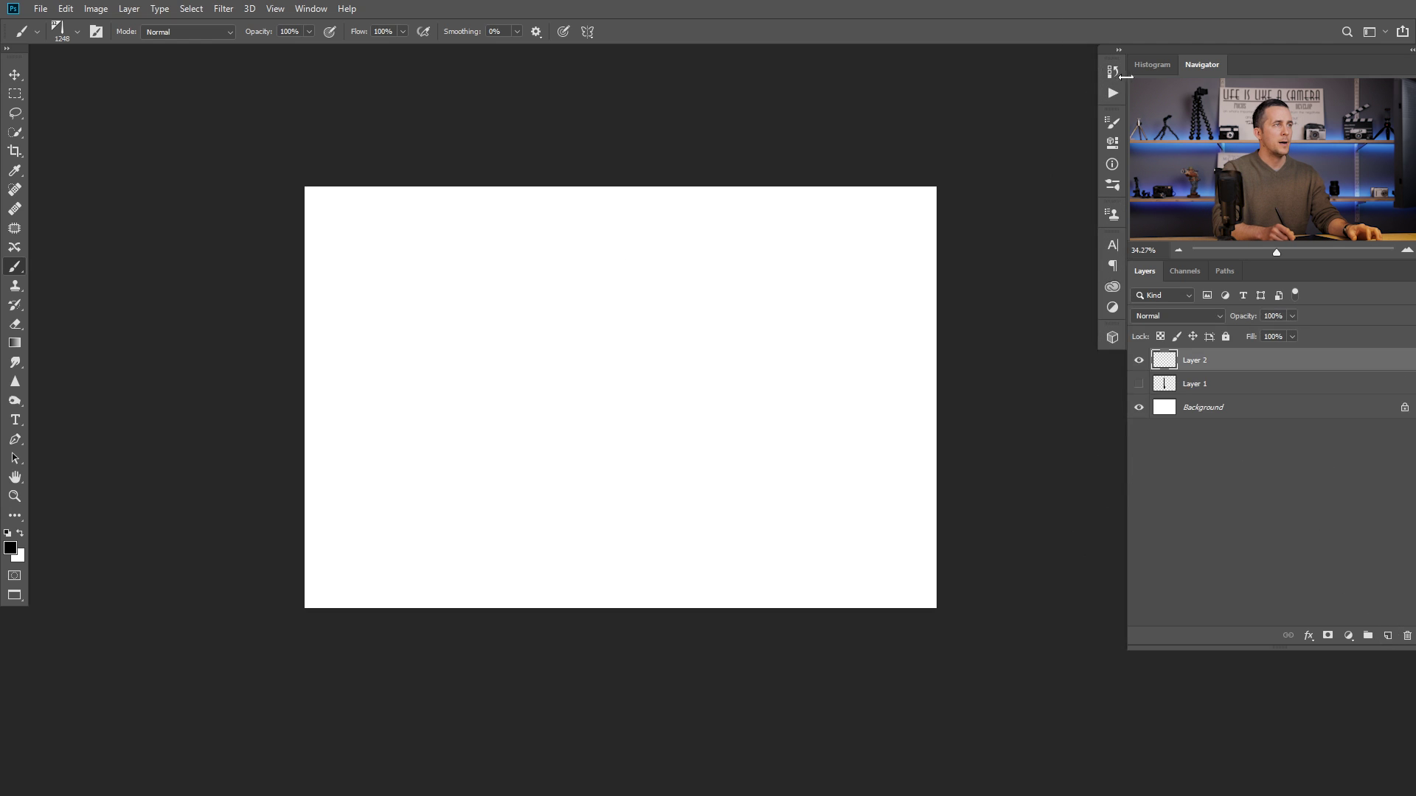
{"action": "left_click", "coordinate": [1112, 123]}
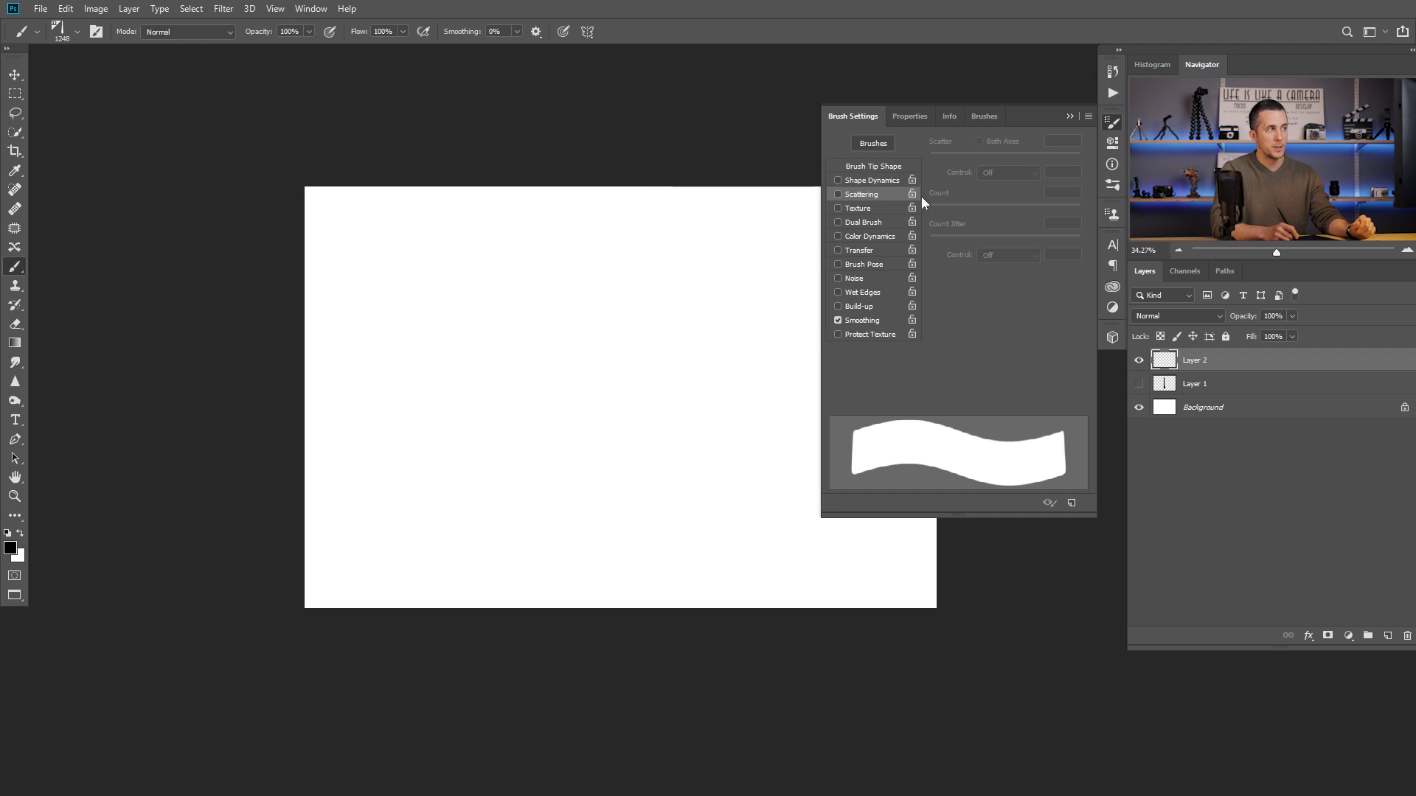
{"action": "left_click", "coordinate": [863, 168]}
{"action": "left_click_drag", "start_coordinate": [938, 385], "coordinate": [1064, 388]}
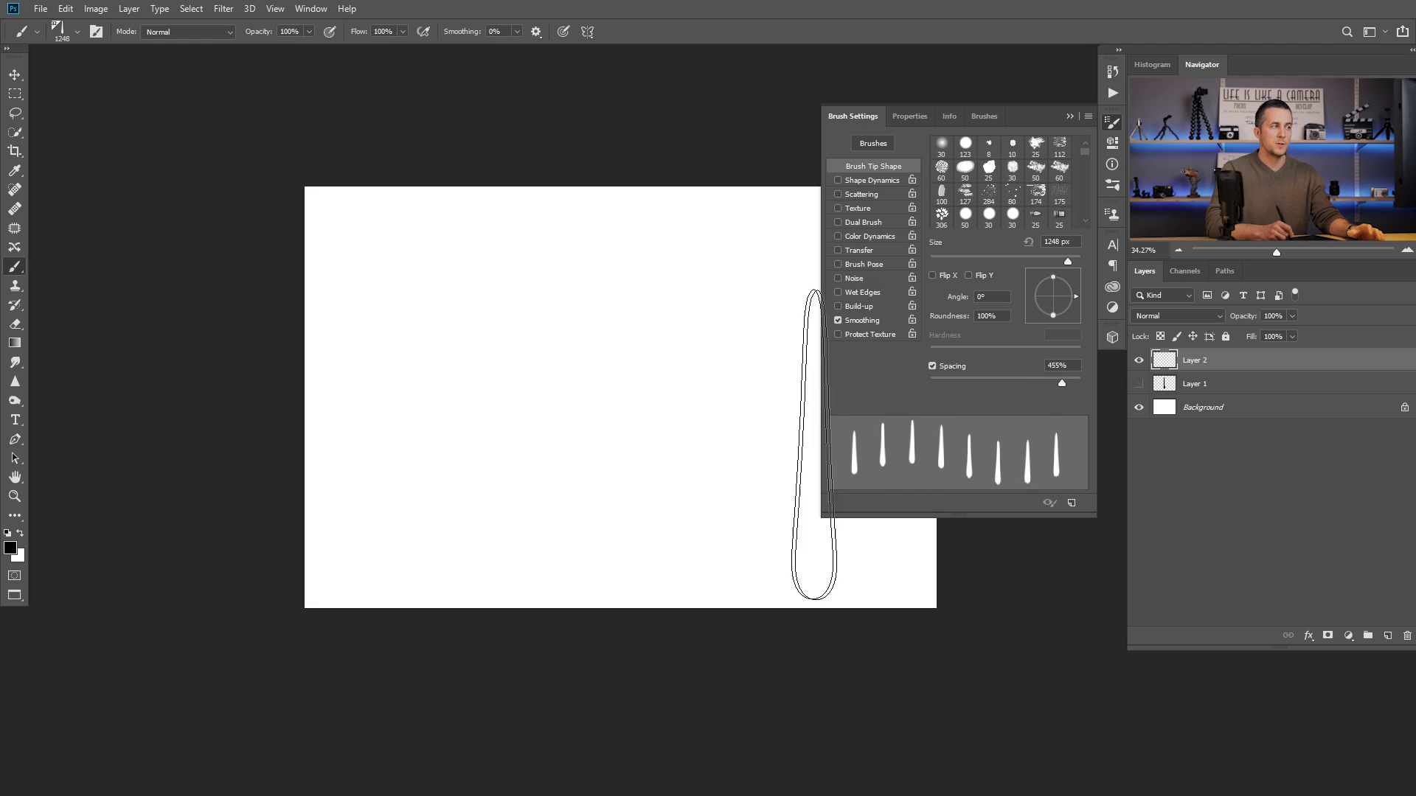
- Reduce the rain drop brush to 125 px, test the spacing on the canvas, and undo the test marks
{"action": "left_click", "coordinate": [499, 399]}
{"action": "key", "text": "ctrl+z"}
{"action": "key", "text": "bracketleft"}
{"action": "key", "text": "bracketleft"}
{"action": "key", "text": "bracketleft"}
{"action": "key", "text": "bracketleft"}
{"action": "key", "text": "bracketleft"}
{"action": "key", "text": "bracketleft"}
{"action": "key", "text": "bracketleft"}
{"action": "key", "text": "bracketleft"}
{"action": "key", "text": "bracketleft"}
{"action": "key", "text": "bracketleft"}
{"action": "key", "text": "bracketleft"}
{"action": "key", "text": "bracketleft"}
{"action": "key", "text": "bracketleft"}
{"action": "key", "text": "bracketleft"}
{"action": "key", "text": "bracketleft"}
{"action": "mouse_move", "coordinate": [364, 387]}
{"action": "left_mouse_down"}
{"action": "mouse_move", "coordinate": [687, 383]}
{"action": "mouse_move", "coordinate": [802, 413]}
{"action": "mouse_move", "coordinate": [724, 506]}
{"action": "mouse_move", "coordinate": [475, 514]}
{"action": "mouse_move", "coordinate": [410, 570]}
{"action": "mouse_move", "coordinate": [641, 543]}
{"action": "mouse_move", "coordinate": [609, 452]}
{"action": "mouse_move", "coordinate": [378, 399]}
{"action": "mouse_move", "coordinate": [700, 368]}
{"action": "left_mouse_up"}
{"action": "key", "text": "ctrl+z"}
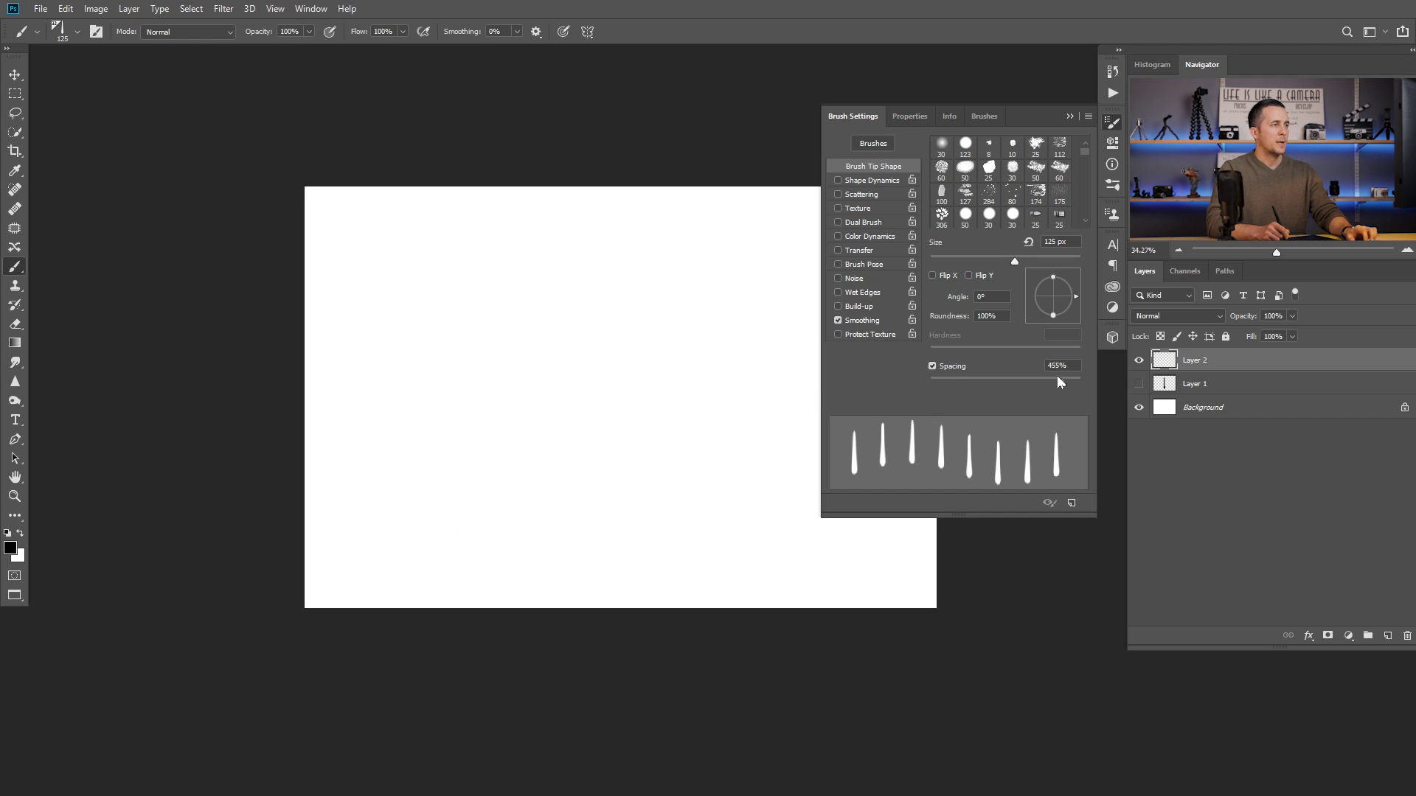
- Increase the brush tip spacing to 658%, test it with a stroke, and undo the stroke
{"action": "left_click_drag", "start_coordinate": [1063, 385], "coordinate": [1069, 384]}
{"action": "mouse_move", "coordinate": [391, 360]}
{"action": "left_mouse_down"}
{"action": "mouse_move", "coordinate": [461, 354]}
{"action": "mouse_move", "coordinate": [752, 433]}
{"action": "mouse_move", "coordinate": [386, 529]}
{"action": "mouse_move", "coordinate": [650, 522]}
{"action": "left_mouse_up"}
{"action": "key", "text": "ctrl+z"}
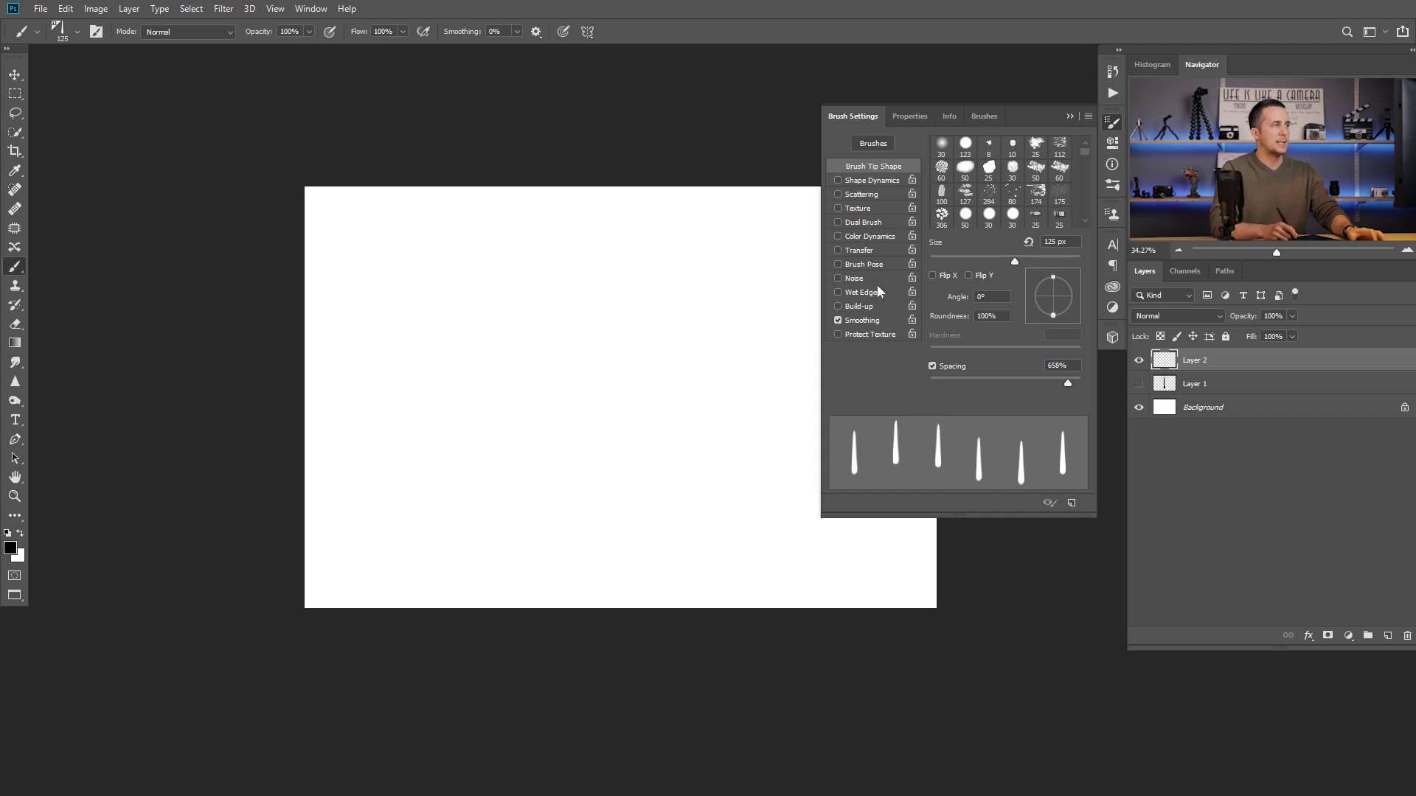
- Enable Shape Dynamics for the brush and set its Size Jitter to 100%
{"action": "left_click", "coordinate": [873, 180]}
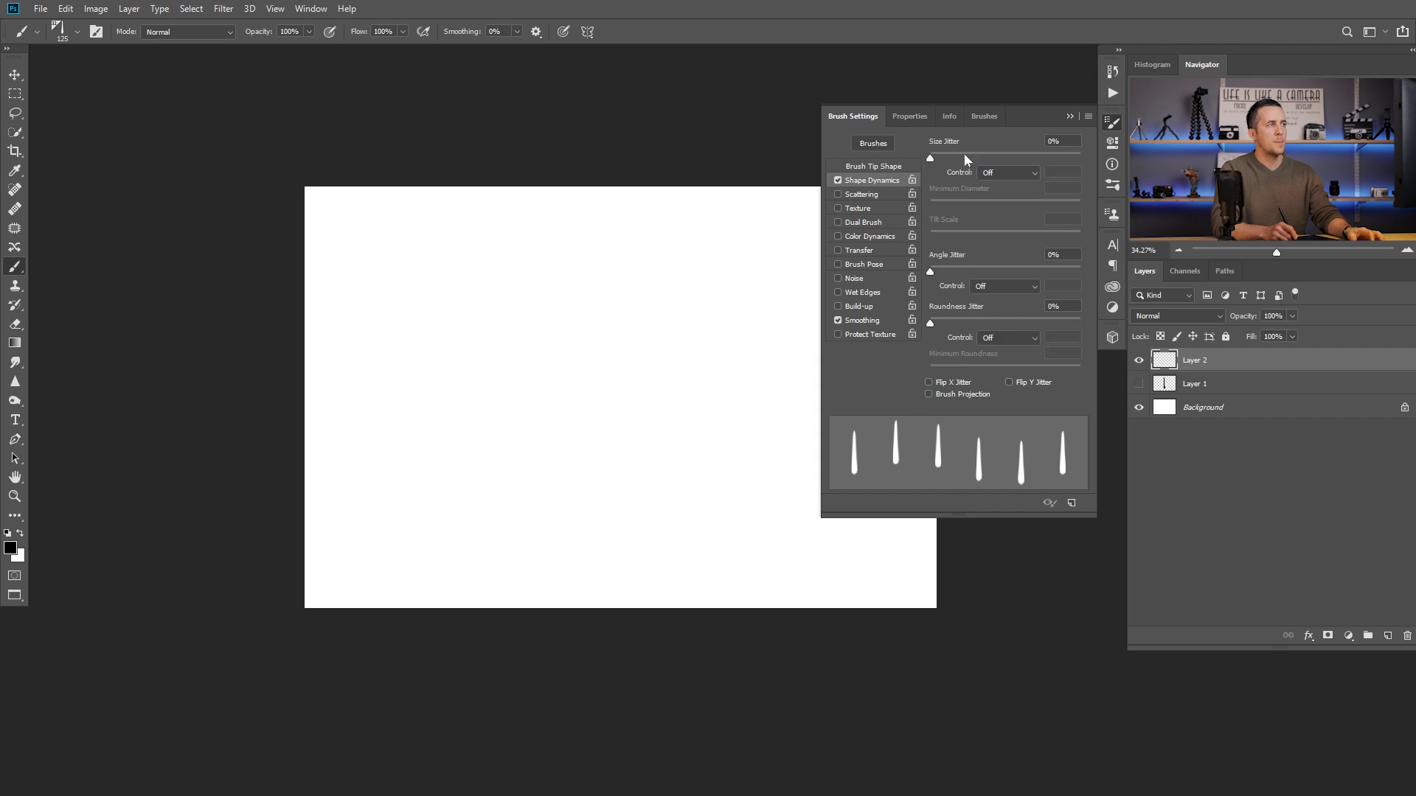
{"action": "left_click_drag", "start_coordinate": [930, 158], "coordinate": [1080, 159]}
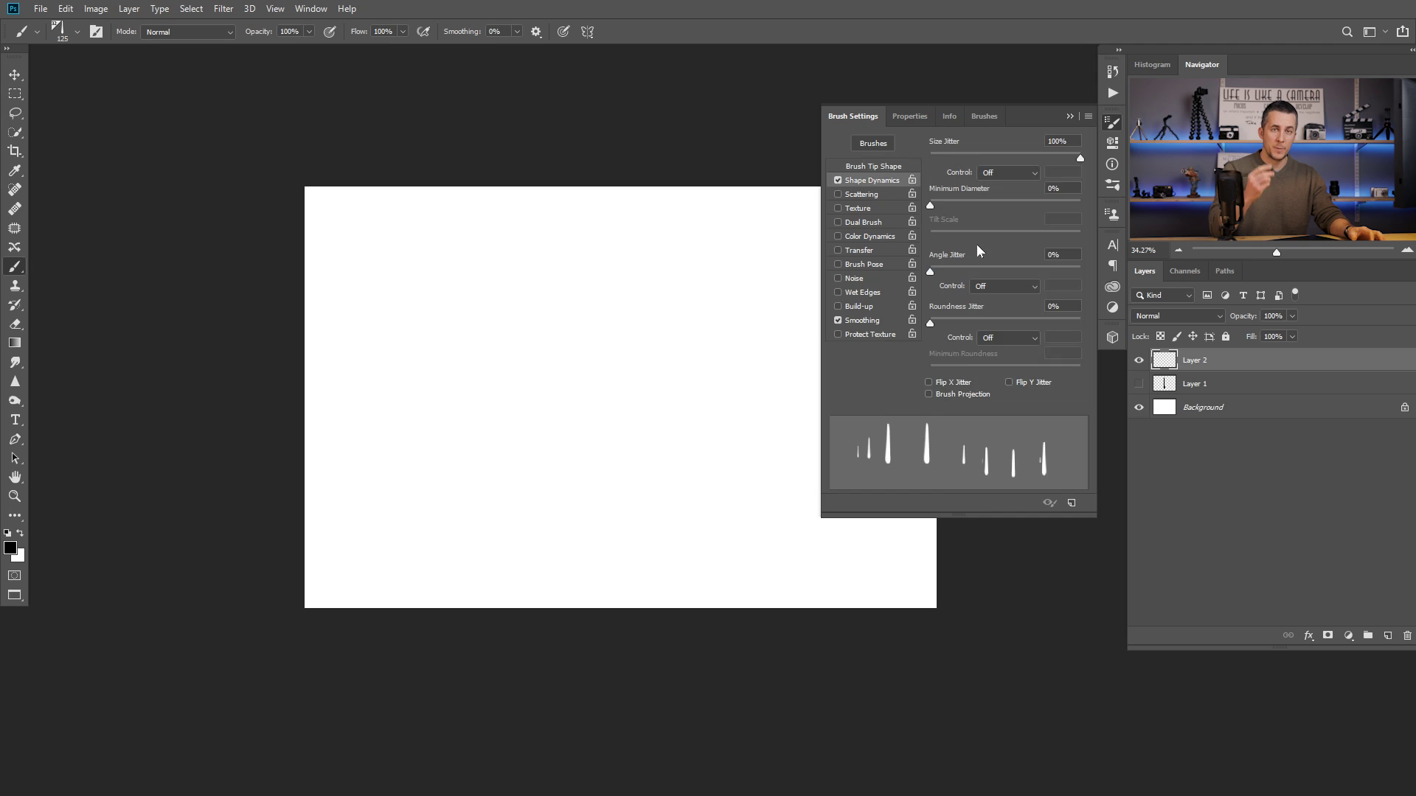
- Try Pen Pressure as the Size Jitter control with test strokes, clear them, and set the control back to Off
{"action": "left_click", "coordinate": [1000, 176]}
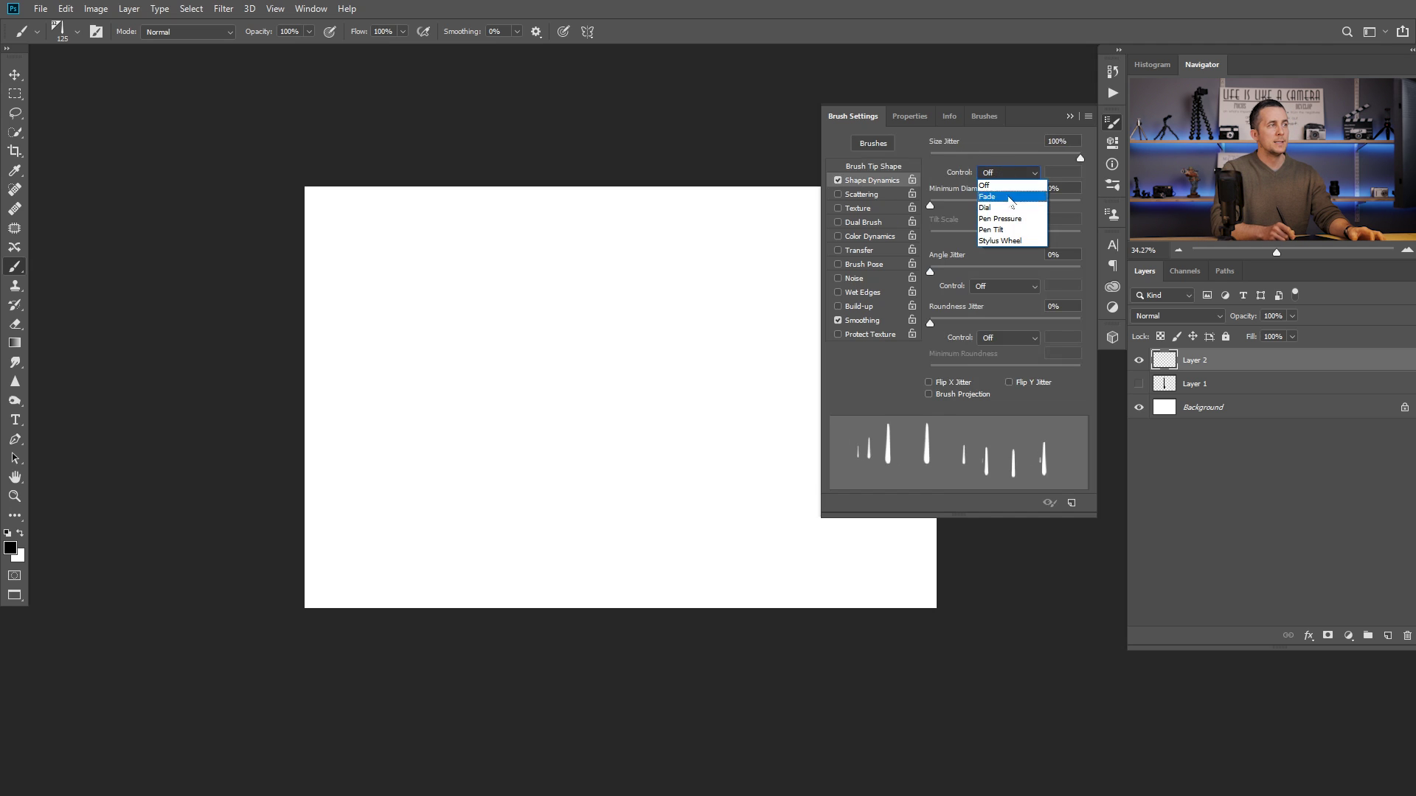
{"action": "left_click", "coordinate": [1013, 215]}
{"action": "mouse_move", "coordinate": [483, 331]}
{"action": "left_mouse_down"}
{"action": "mouse_move", "coordinate": [528, 395]}
{"action": "mouse_move", "coordinate": [576, 414]}
{"action": "left_mouse_up"}
{"action": "mouse_move", "coordinate": [615, 321]}
{"action": "left_mouse_down"}
{"action": "mouse_move", "coordinate": [666, 278]}
{"action": "mouse_move", "coordinate": [673, 368]}
{"action": "mouse_move", "coordinate": [631, 514]}
{"action": "mouse_move", "coordinate": [754, 361]}
{"action": "mouse_move", "coordinate": [397, 404]}
{"action": "left_mouse_up"}
{"action": "key", "text": "Delete"}
{"action": "left_click", "coordinate": [1007, 173]}
{"action": "left_click", "coordinate": [1006, 186]}
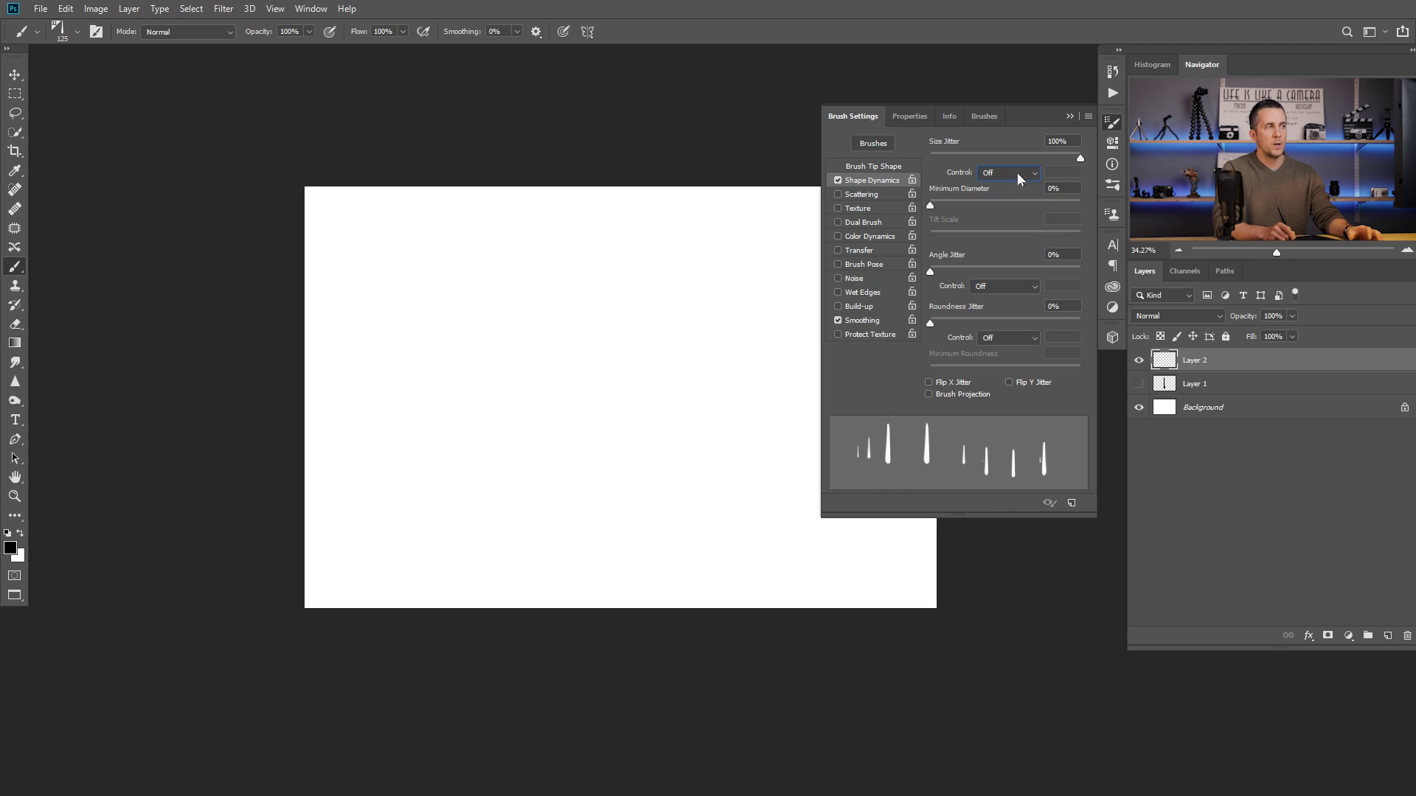
- Test the varying drop size with strokes across the upper canvas, and undo them
{"action": "left_click_drag", "start_coordinate": [381, 277], "coordinate": [382, 300]}
{"action": "mouse_move", "coordinate": [405, 273]}
{"action": "left_mouse_down"}
{"action": "mouse_move", "coordinate": [667, 270]}
{"action": "mouse_move", "coordinate": [736, 313]}
{"action": "mouse_move", "coordinate": [570, 340]}
{"action": "mouse_move", "coordinate": [395, 410]}
{"action": "mouse_move", "coordinate": [469, 477]}
{"action": "mouse_move", "coordinate": [634, 541]}
{"action": "mouse_move", "coordinate": [772, 442]}
{"action": "mouse_move", "coordinate": [634, 410]}
{"action": "mouse_move", "coordinate": [391, 472]}
{"action": "mouse_move", "coordinate": [482, 287]}
{"action": "mouse_move", "coordinate": [631, 423]}
{"action": "mouse_move", "coordinate": [735, 284]}
{"action": "mouse_move", "coordinate": [578, 324]}
{"action": "mouse_move", "coordinate": [411, 503]}
{"action": "mouse_move", "coordinate": [555, 327]}
{"action": "mouse_move", "coordinate": [737, 352]}
{"action": "left_mouse_up"}
{"action": "key", "text": "ctrl+z"}
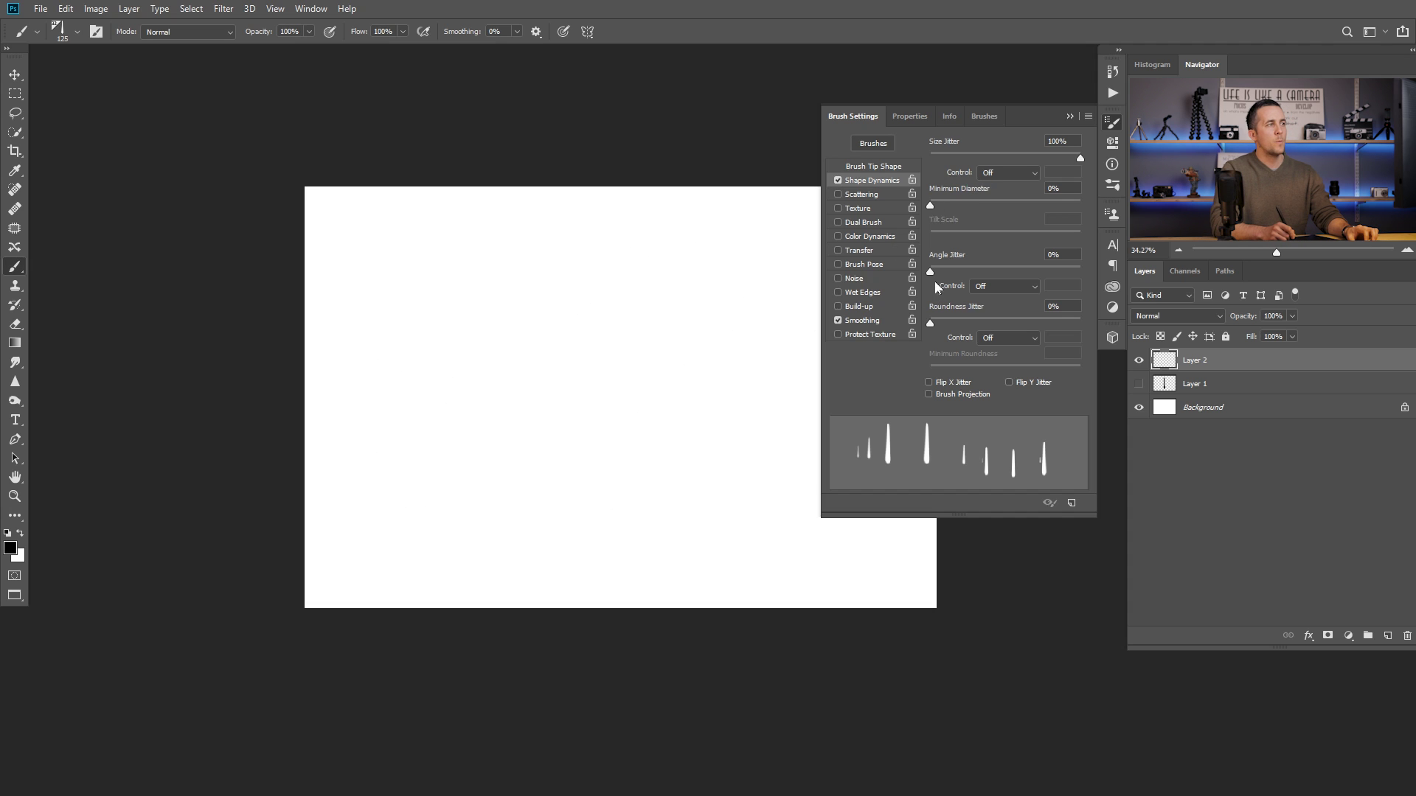
- Enable Scattering at 1000%, test it with strokes that are undone, and close the brush settings
{"action": "left_click", "coordinate": [861, 195]}
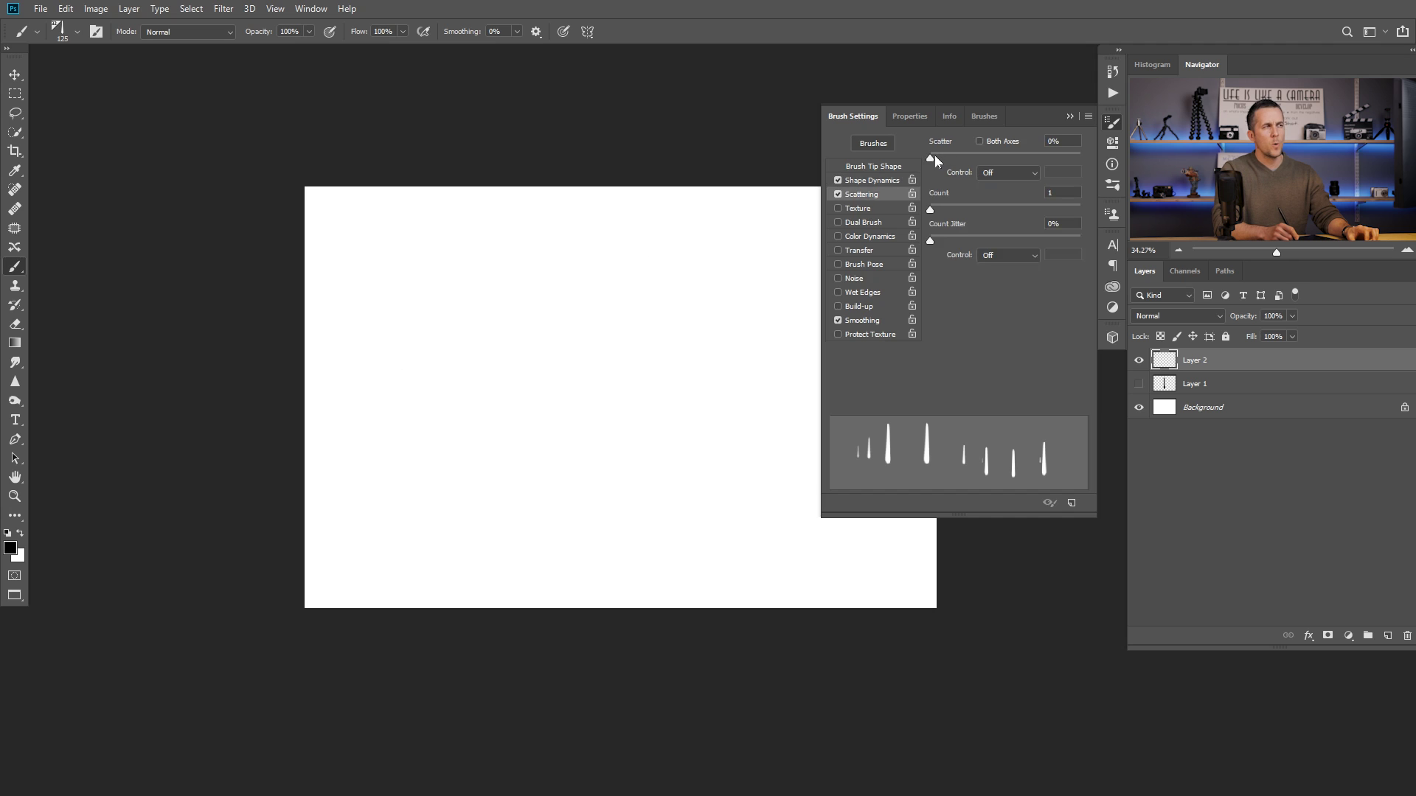
{"action": "left_click_drag", "start_coordinate": [932, 160], "coordinate": [1094, 162]}
{"action": "left_click_drag", "start_coordinate": [372, 284], "coordinate": [808, 295]}
{"action": "key", "text": "ctrl+z"}
{"action": "mouse_move", "coordinate": [342, 312]}
{"action": "left_mouse_down"}
{"action": "mouse_move", "coordinate": [665, 322]}
{"action": "mouse_move", "coordinate": [740, 331]}
{"action": "mouse_move", "coordinate": [796, 364]}
{"action": "mouse_move", "coordinate": [699, 425]}
{"action": "mouse_move", "coordinate": [451, 461]}
{"action": "mouse_move", "coordinate": [471, 516]}
{"action": "mouse_move", "coordinate": [648, 492]}
{"action": "left_mouse_up"}
{"action": "key", "text": "ctrl+z"}
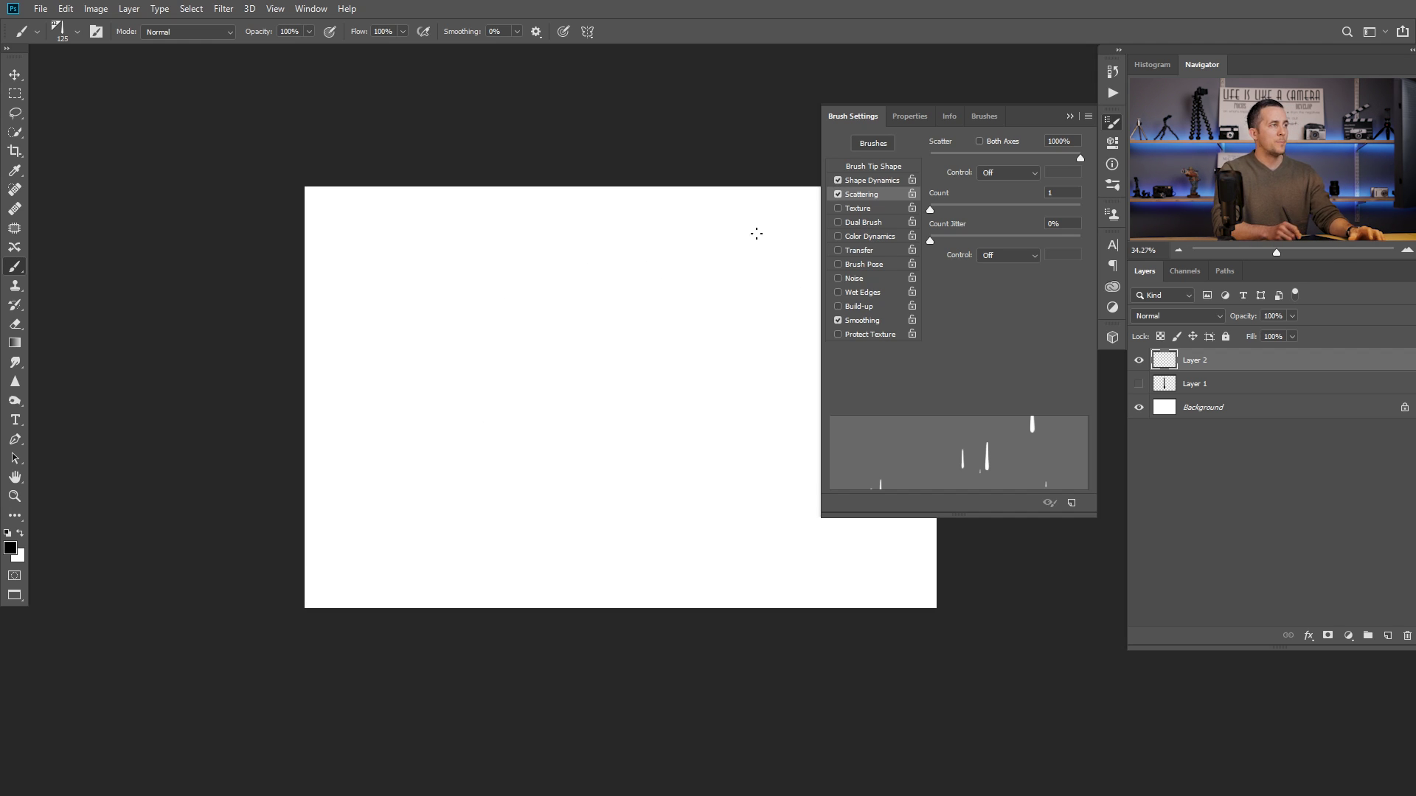
{"action": "left_click", "coordinate": [1070, 116]}
- Paint another test stroke with the scattered brush, and undo it together with the added layer
{"action": "mouse_move", "coordinate": [476, 317]}
{"action": "left_mouse_down"}
{"action": "mouse_move", "coordinate": [741, 348]}
{"action": "mouse_move", "coordinate": [644, 457]}
{"action": "mouse_move", "coordinate": [409, 478]}
{"action": "mouse_move", "coordinate": [538, 551]}
{"action": "mouse_move", "coordinate": [719, 489]}
{"action": "mouse_move", "coordinate": [710, 426]}
{"action": "mouse_move", "coordinate": [524, 390]}
{"action": "mouse_move", "coordinate": [443, 300]}
{"action": "mouse_move", "coordinate": [757, 319]}
{"action": "mouse_move", "coordinate": [526, 434]}
{"action": "mouse_move", "coordinate": [594, 422]}
{"action": "left_mouse_up"}
{"action": "key", "text": "ctrl+z"}
{"action": "key", "text": "ctrl+z"}
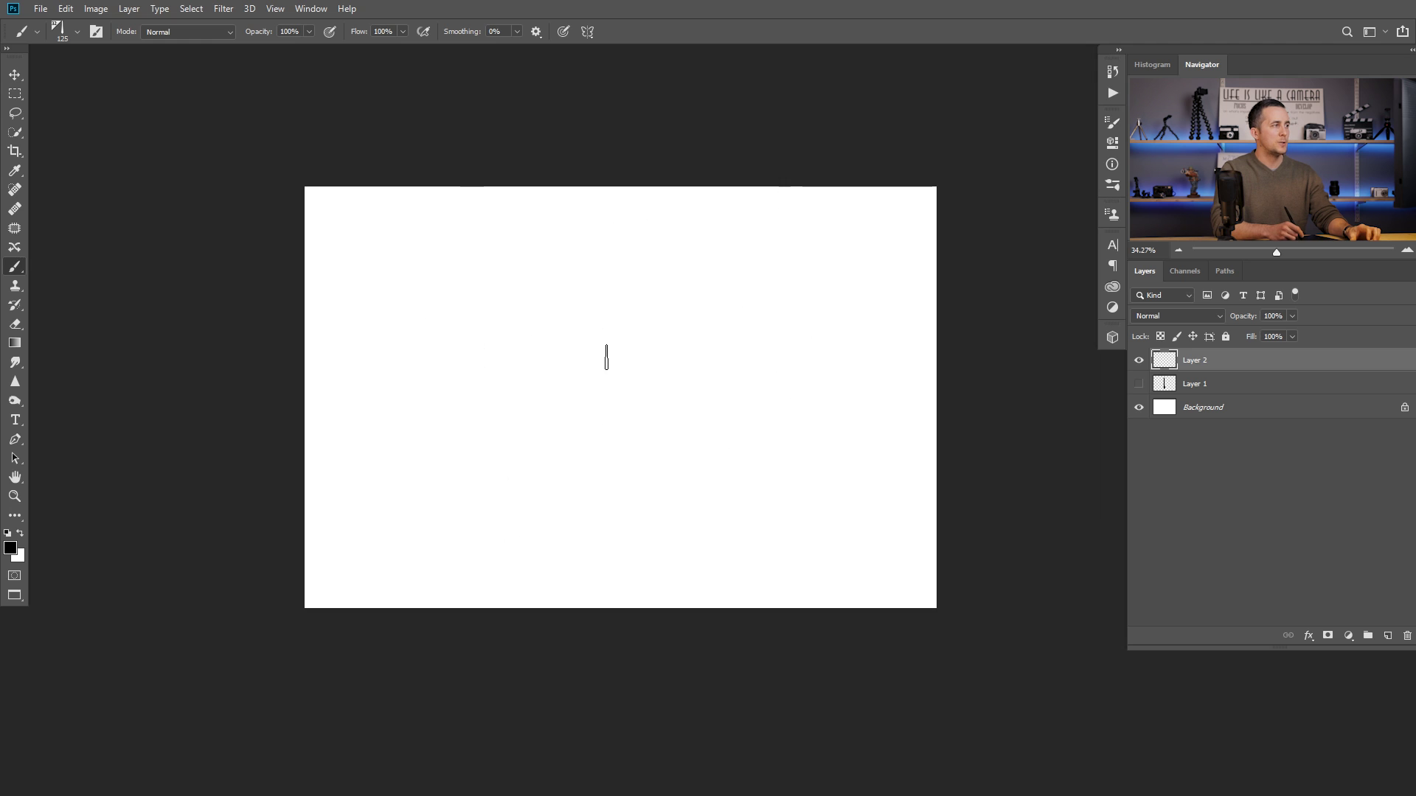
{"action": "key", "text": "ctrl+z"}
- Save the configured brush as a preset named "Rain brush new", including tool settings but not the brush size
{"action": "right_click", "coordinate": [606, 357]}
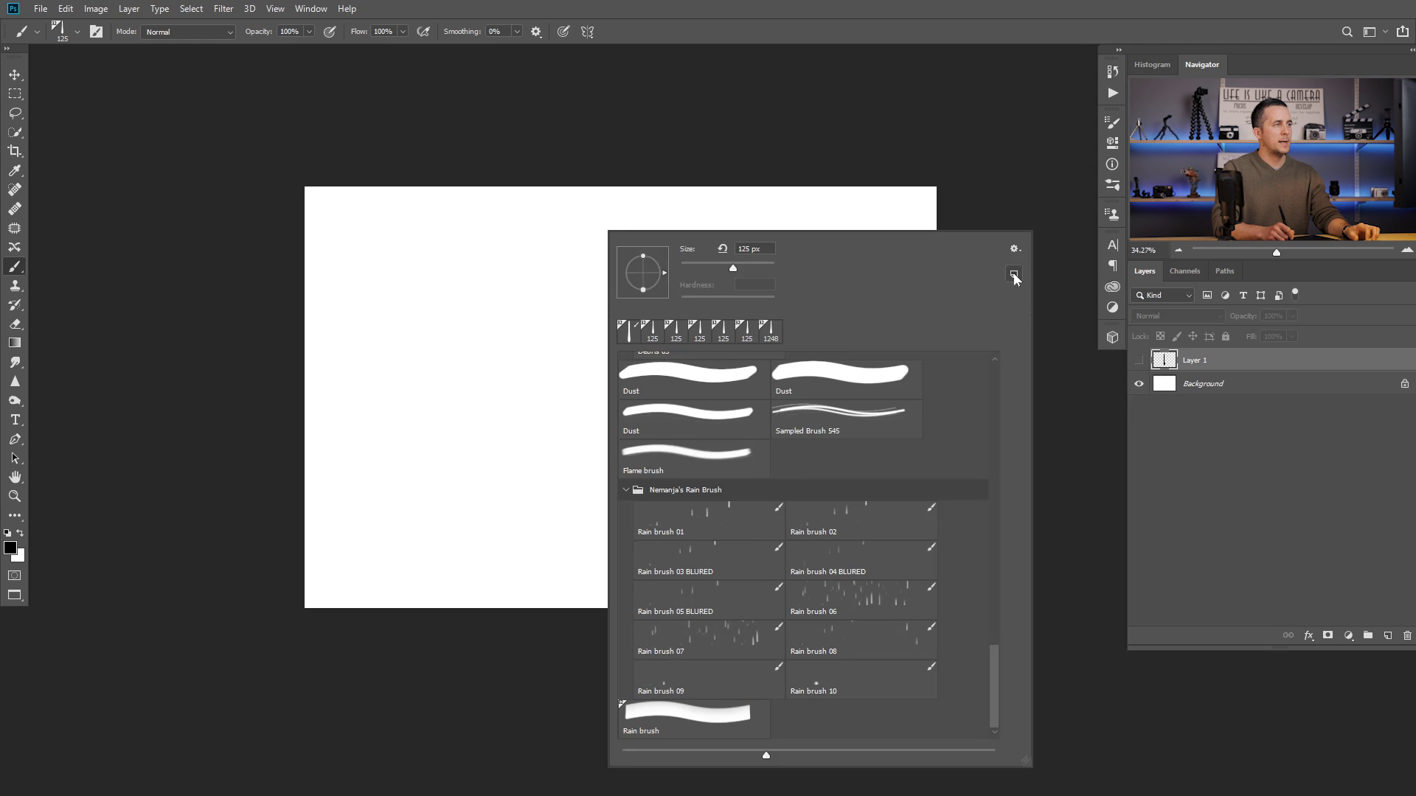
{"action": "left_click", "coordinate": [1014, 275]}
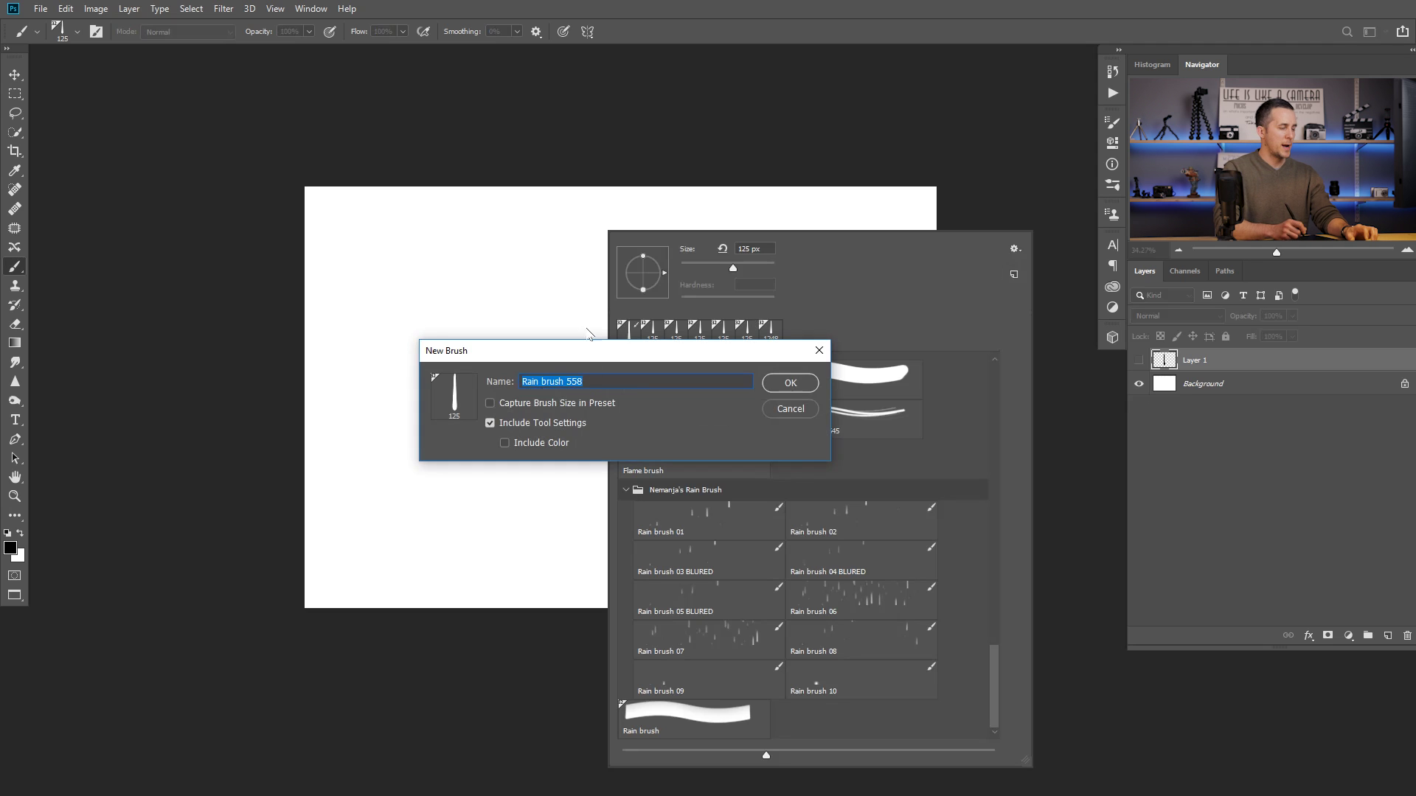
{"action": "left_click", "coordinate": [567, 381]}
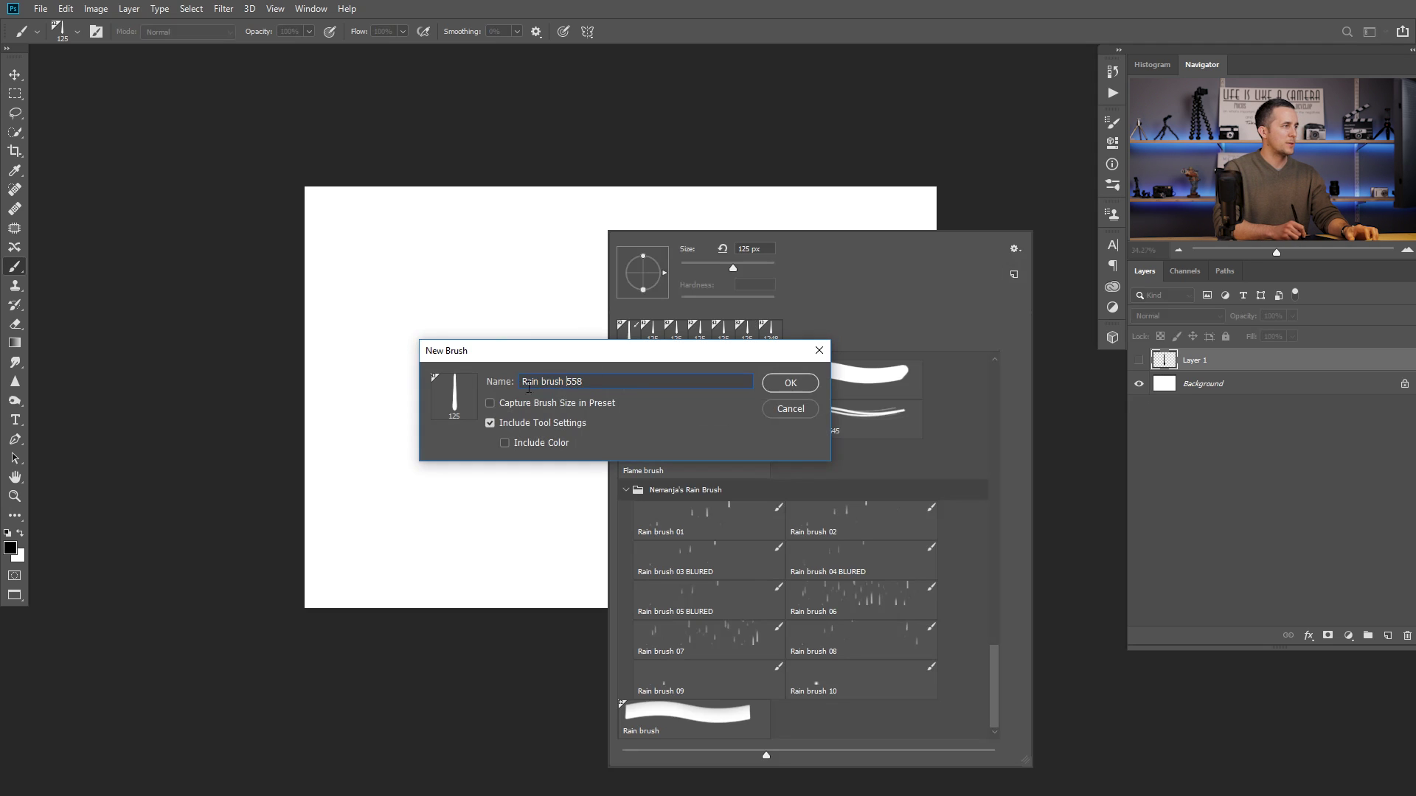
{"action": "double_click", "coordinate": [567, 381]}
{"action": "type", "text": "new"}
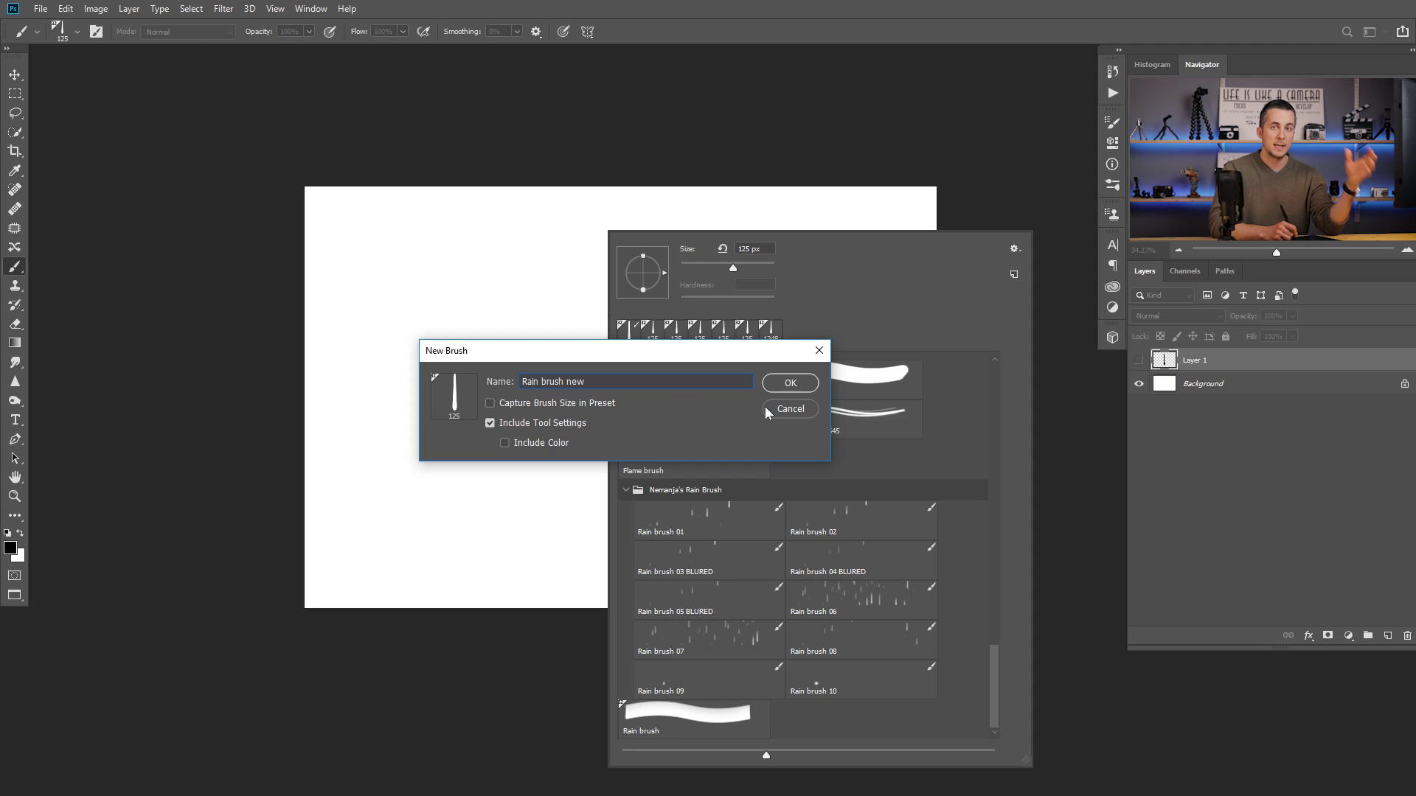
{"action": "left_click", "coordinate": [786, 383]}
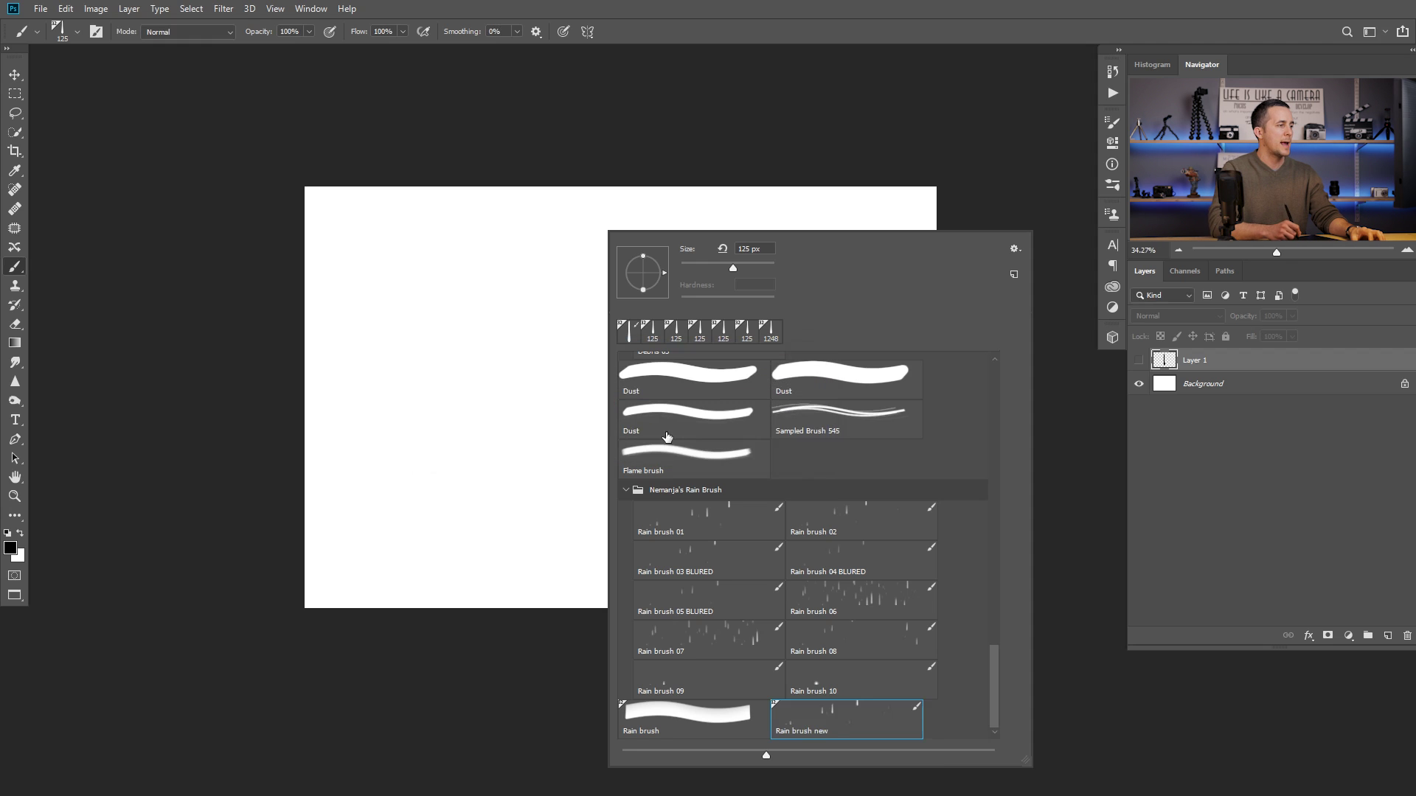
- Add a new layer above Layer 1 and paint scattered rain drops across the canvas
{"action": "left_click", "coordinate": [528, 404]}
{"action": "left_click", "coordinate": [697, 302]}
{"action": "left_click", "coordinate": [1387, 636]}
{"action": "mouse_move", "coordinate": [435, 303]}
{"action": "left_mouse_down"}
{"action": "mouse_move", "coordinate": [772, 341]}
{"action": "mouse_move", "coordinate": [663, 369]}
{"action": "mouse_move", "coordinate": [737, 457]}
{"action": "left_mouse_up"}
- Switch to a soft round brush preset and paint a zigzag stroke over the rain drops
{"action": "right_click", "coordinate": [783, 463]}
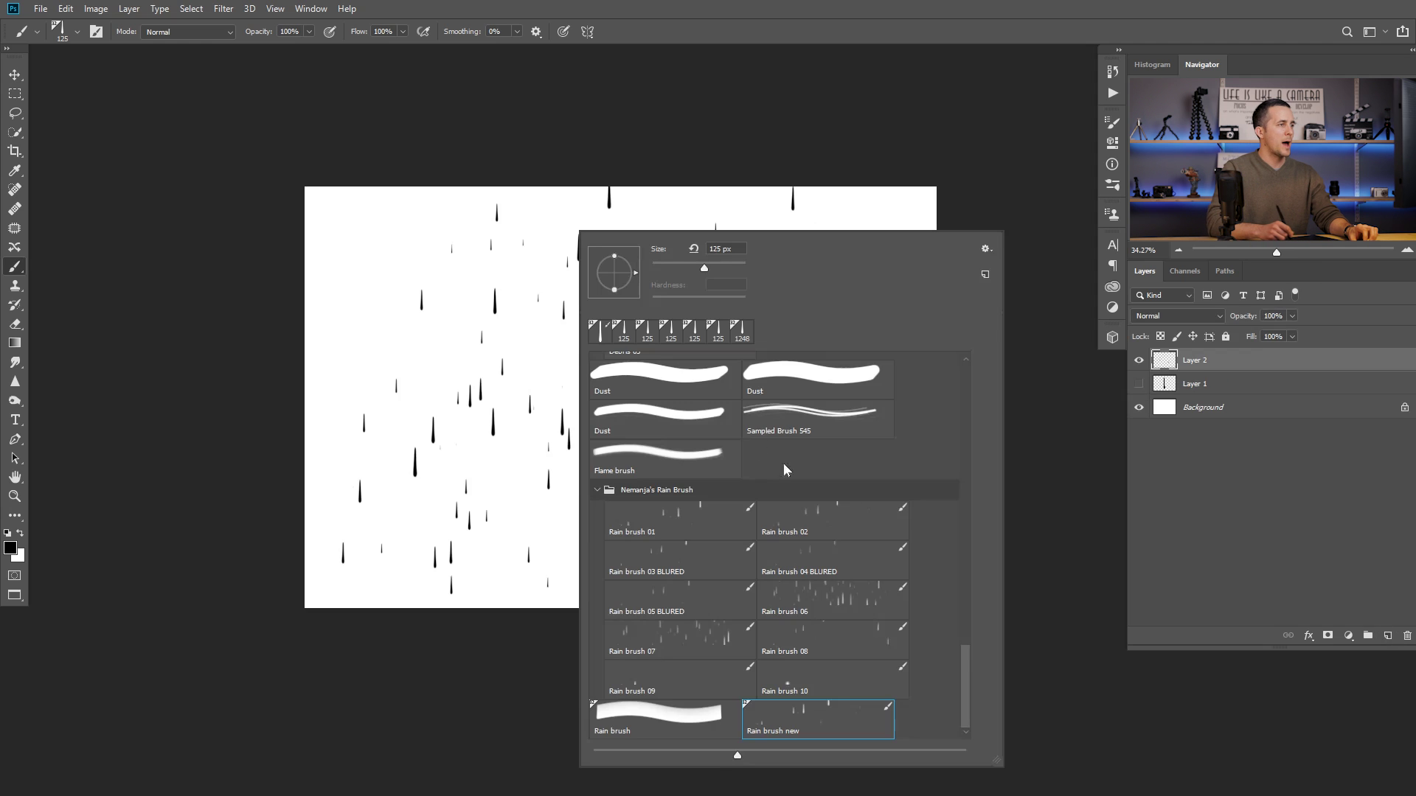
{"action": "left_click_drag", "start_coordinate": [963, 655], "coordinate": [962, 361]}
{"action": "left_click", "coordinate": [667, 398]}
{"action": "left_click_drag", "start_coordinate": [369, 282], "coordinate": [588, 433]}
- Reselect the "Rain brush new" preset and paint more rain drops on the canvas
{"action": "right_click", "coordinate": [636, 366]}
{"action": "left_click_drag", "start_coordinate": [1036, 427], "coordinate": [1036, 734]}
{"action": "left_click", "coordinate": [892, 719]}
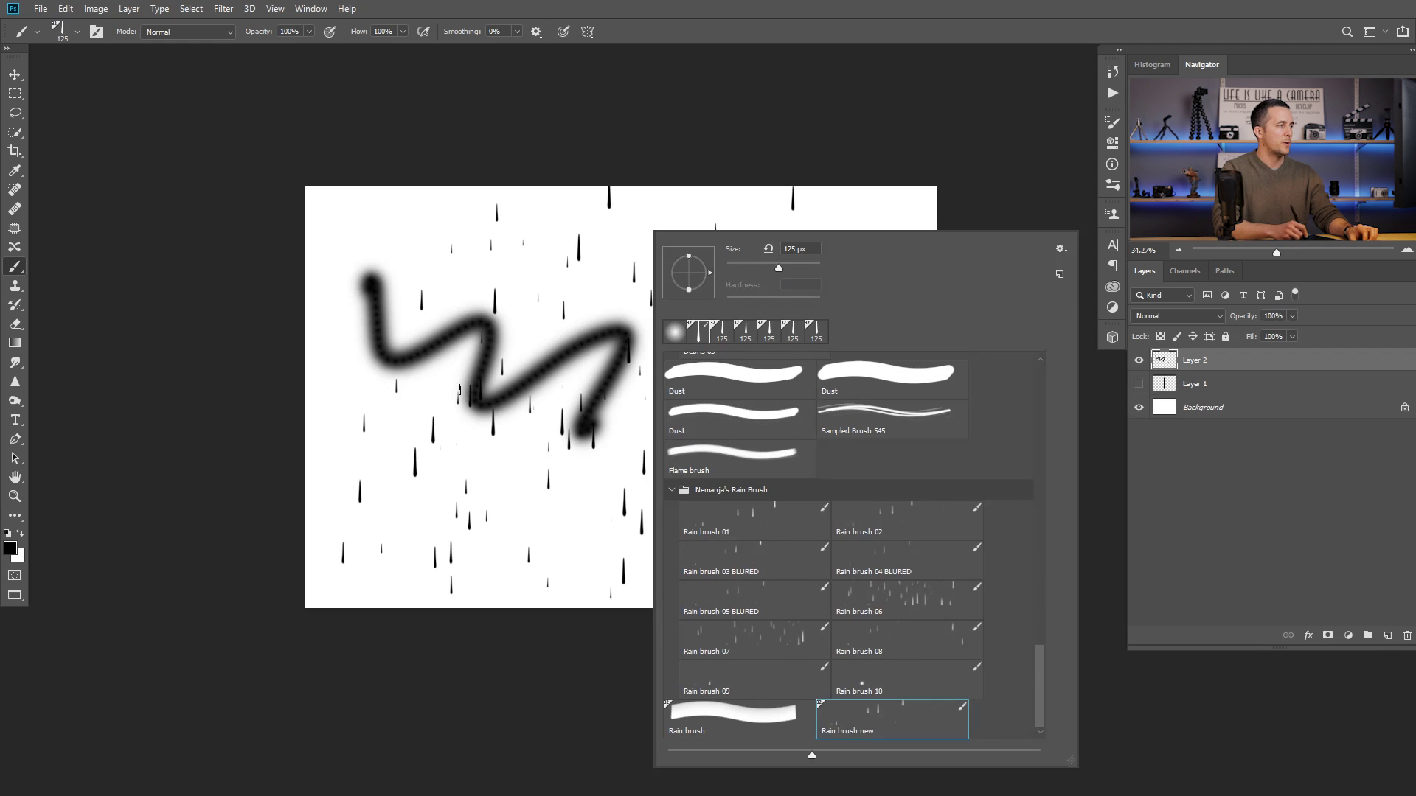
{"action": "key", "text": "Return"}
{"action": "mouse_move", "coordinate": [891, 430]}
{"action": "left_mouse_down"}
{"action": "mouse_move", "coordinate": [775, 405]}
{"action": "mouse_move", "coordinate": [705, 463]}
{"action": "left_mouse_up"}
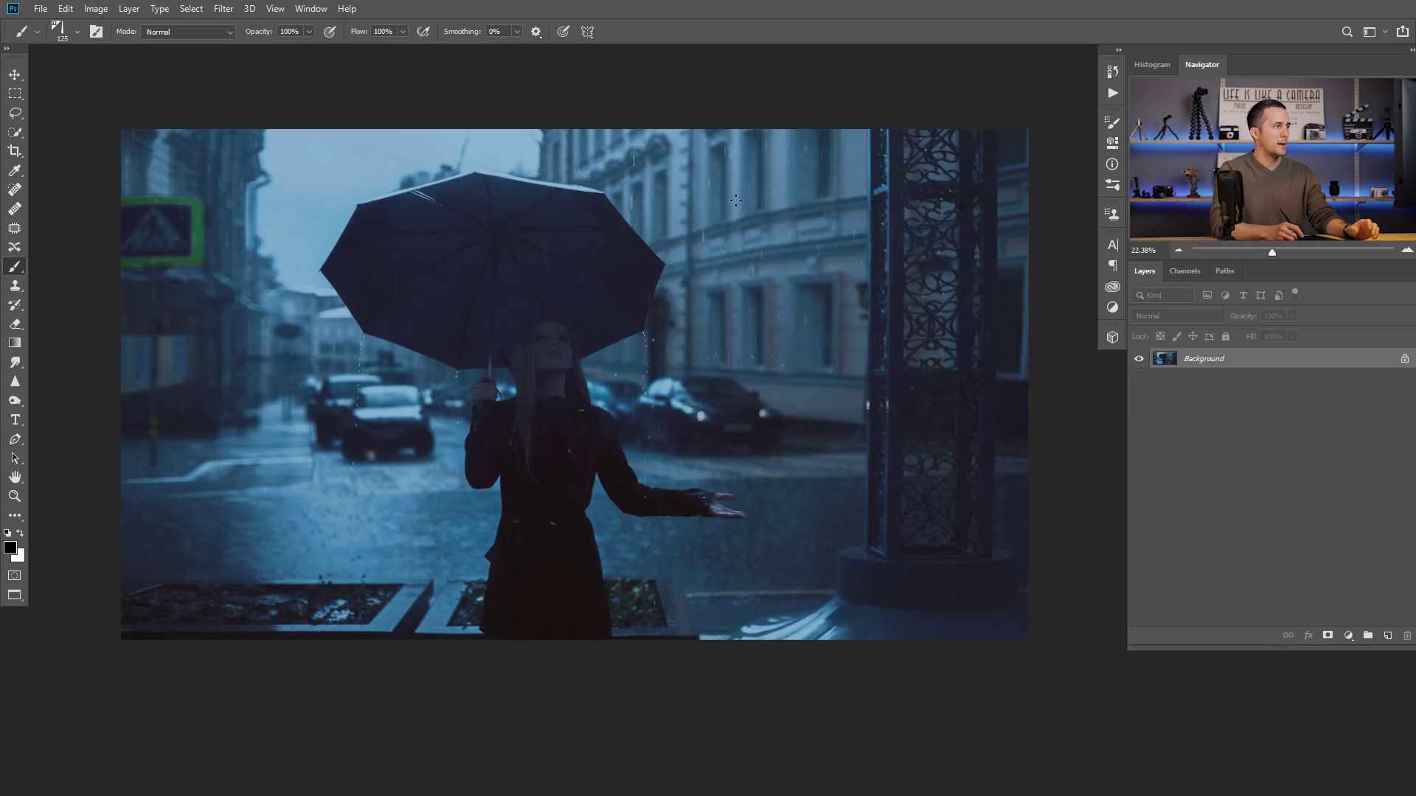
- Inspect the existing rain in the umbrella photo, and add a new layer named "Small rain" above the background
{"action": "scroll", "coordinate": [697, 244], "scroll_direction": "up", "scroll_amount": 5}
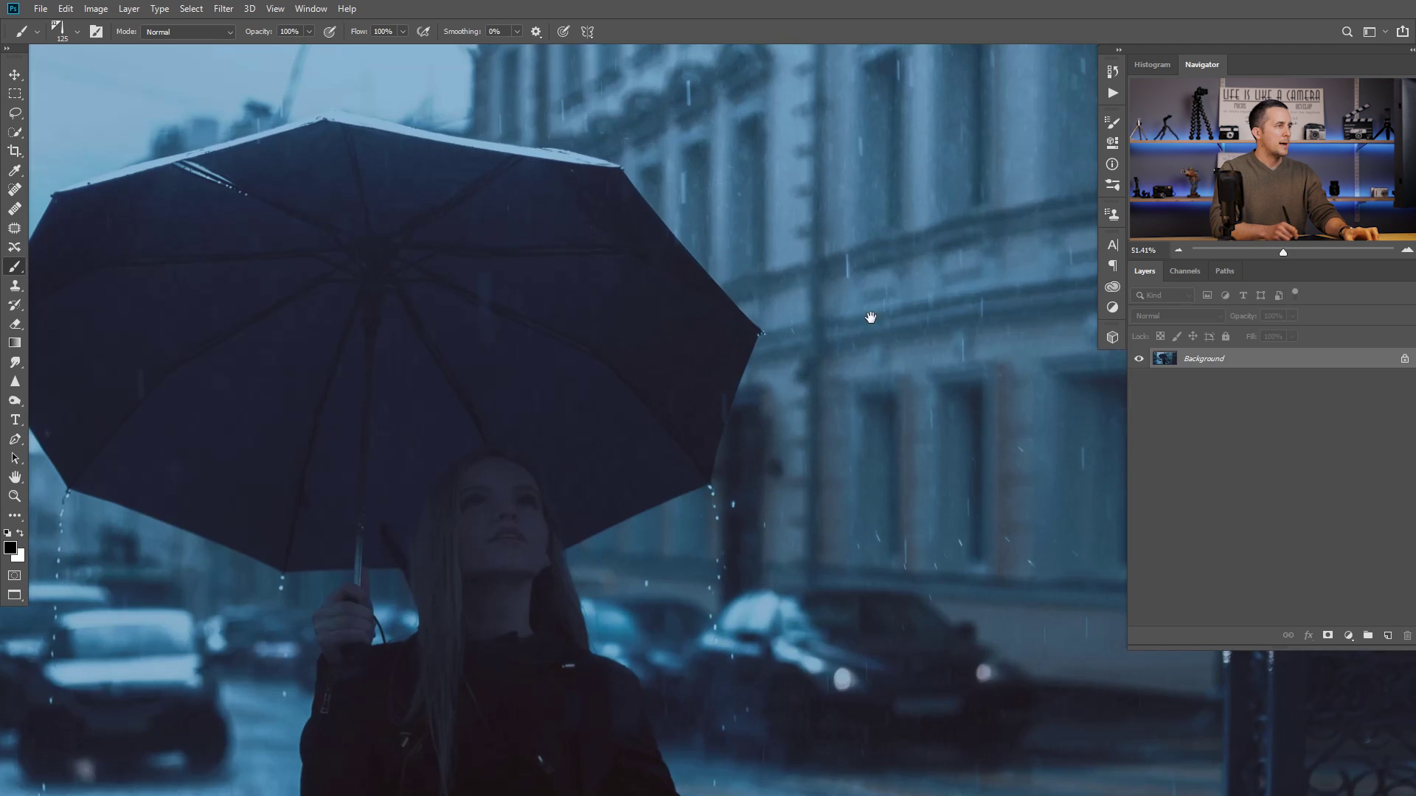
{"action": "scroll", "coordinate": [795, 308], "scroll_direction": "up", "scroll_amount": 4}
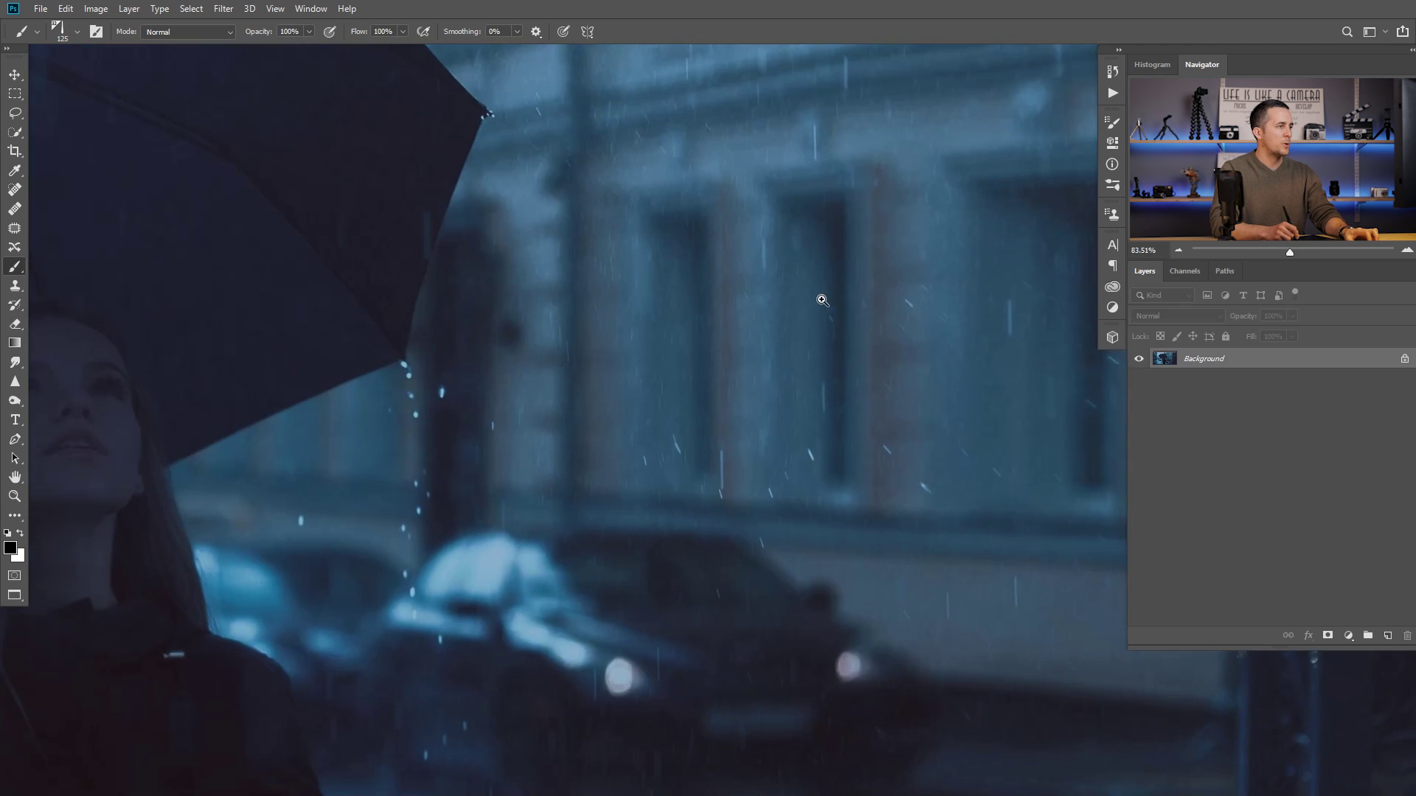
{"action": "scroll", "coordinate": [860, 270], "scroll_direction": "down", "scroll_amount": 6}
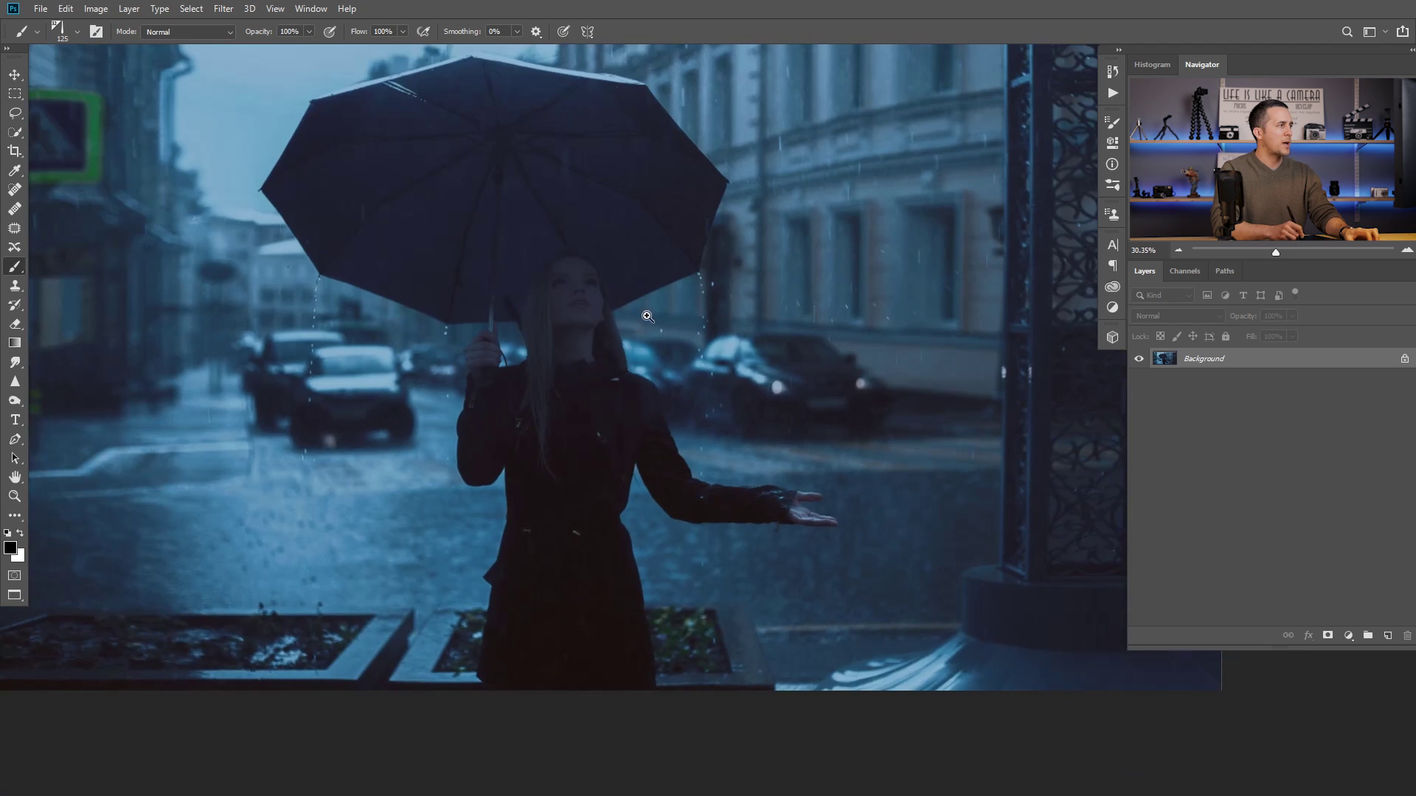
{"action": "left_click_drag", "start_coordinate": [679, 305], "coordinate": [650, 360]}
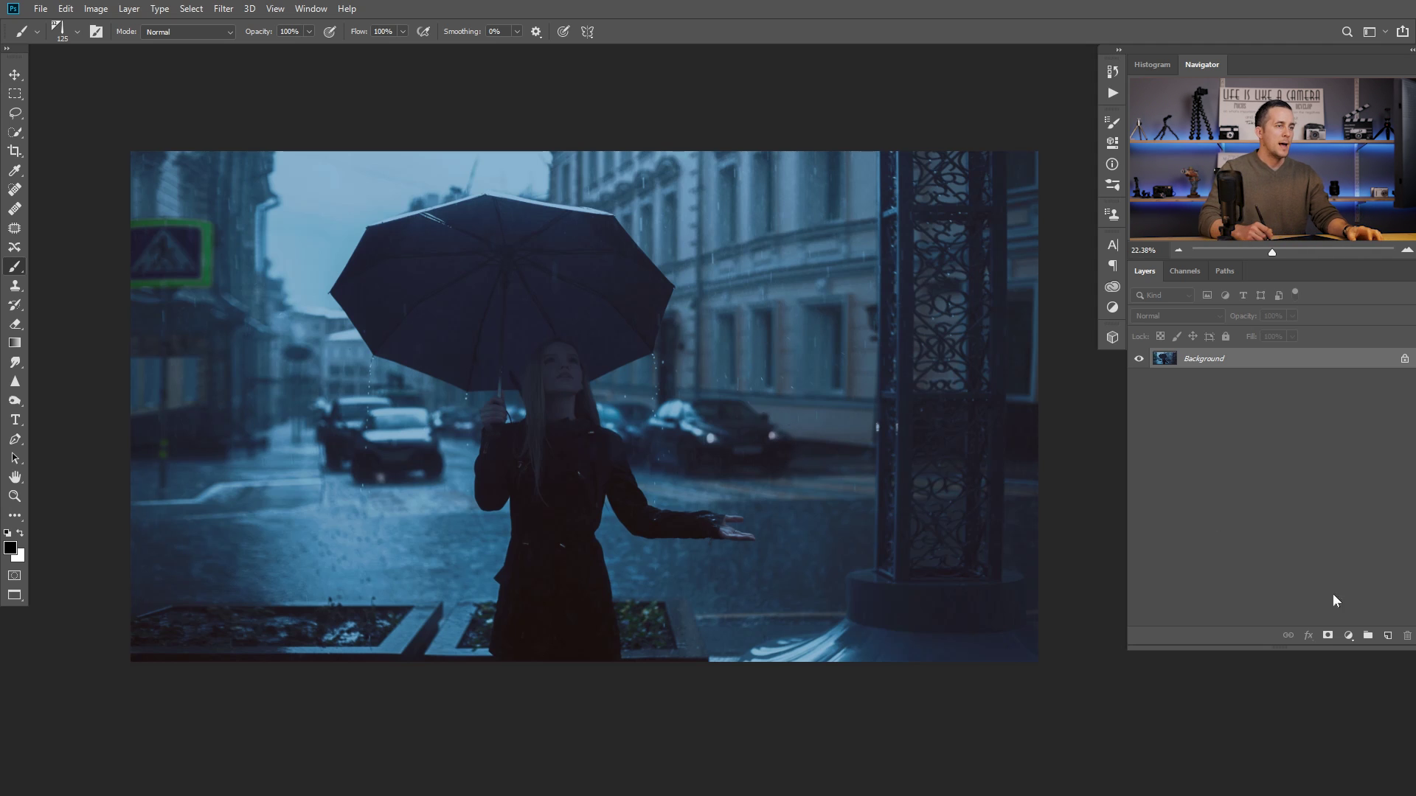
{"action": "left_click", "coordinate": [1387, 636]}
{"action": "double_click", "coordinate": [1195, 358]}
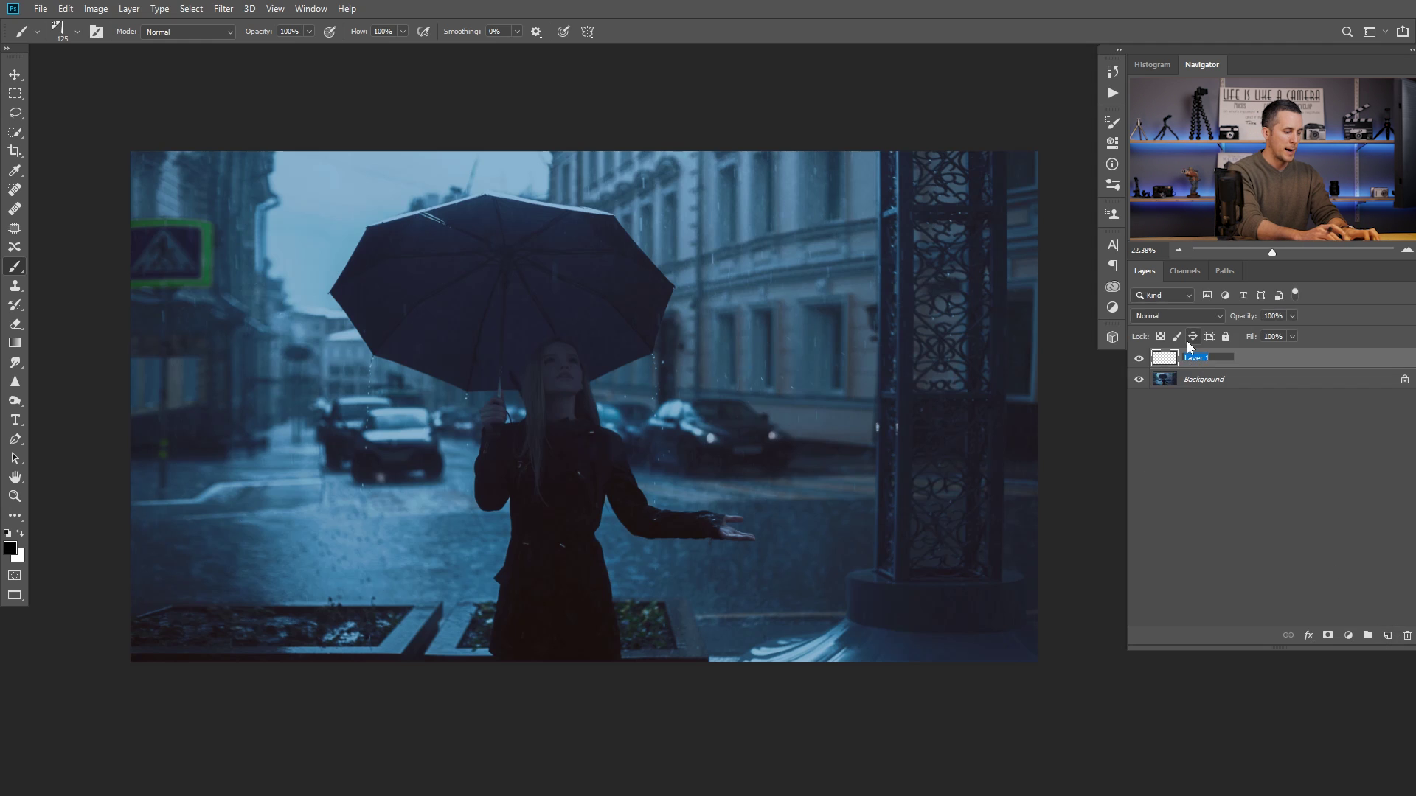
{"action": "type", "text": "Small rain"}
{"action": "key", "text": "Return"}
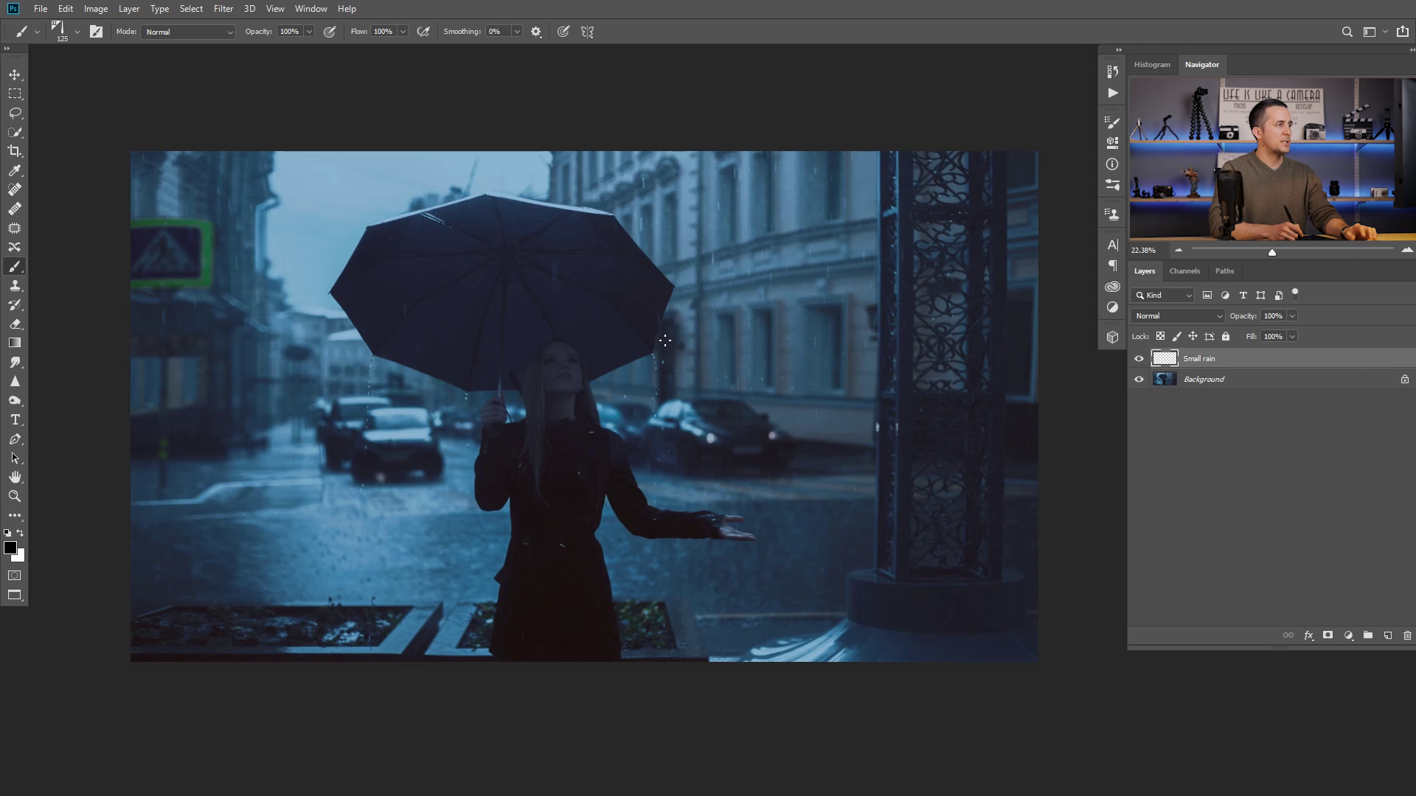
- Choose the "Rain brush new" preset for painting on the Small rain layer
{"action": "right_click", "coordinate": [673, 327]}
{"action": "left_click", "coordinate": [895, 721]}
{"action": "key", "text": "Return"}
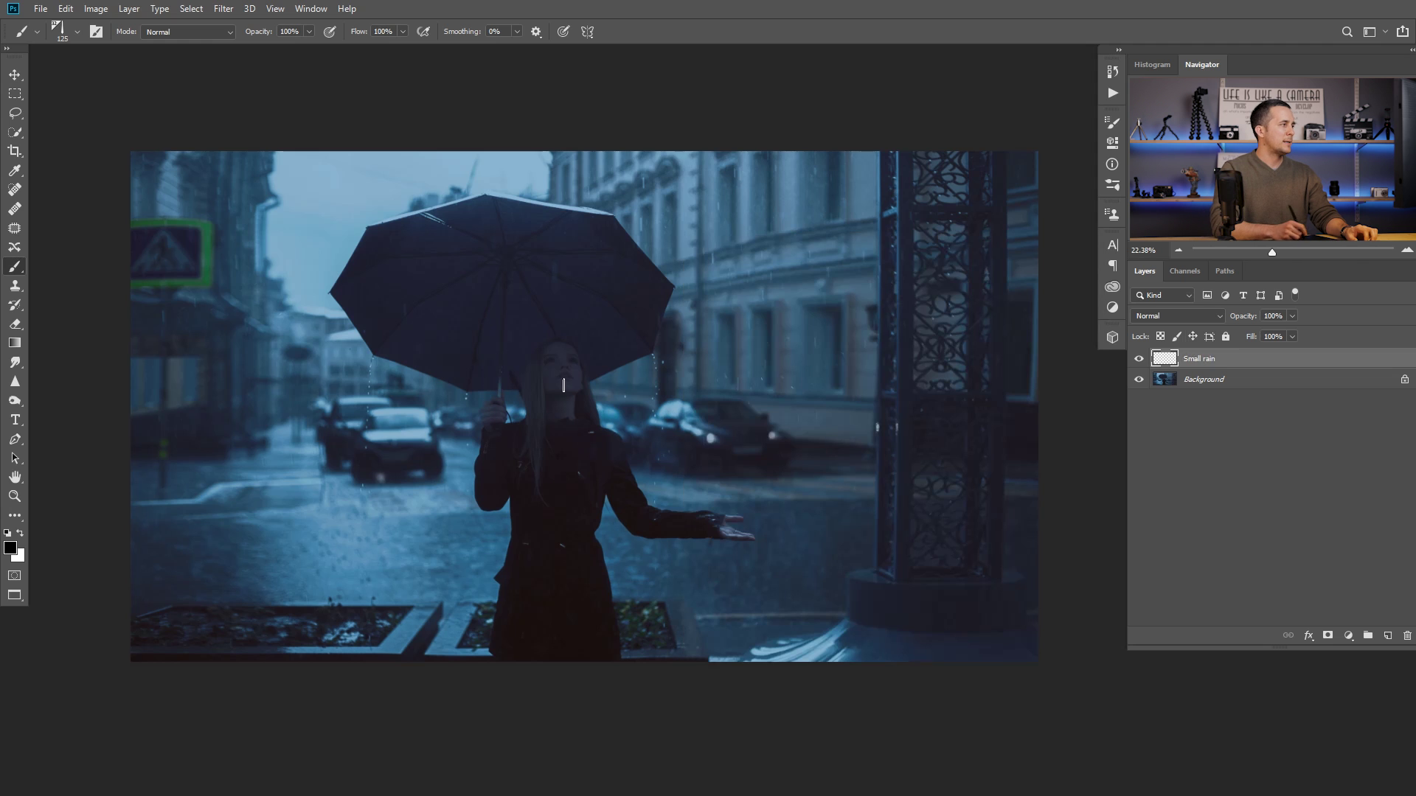
- Switch the paint colour to white, try a rain stroke across the photo, and undo it
{"action": "key", "text": "x"}
{"action": "mouse_move", "coordinate": [250, 223]}
{"action": "left_mouse_down"}
{"action": "mouse_move", "coordinate": [442, 354]}
{"action": "mouse_move", "coordinate": [922, 331]}
{"action": "left_mouse_up"}
{"action": "key", "text": "ctrl+z"}
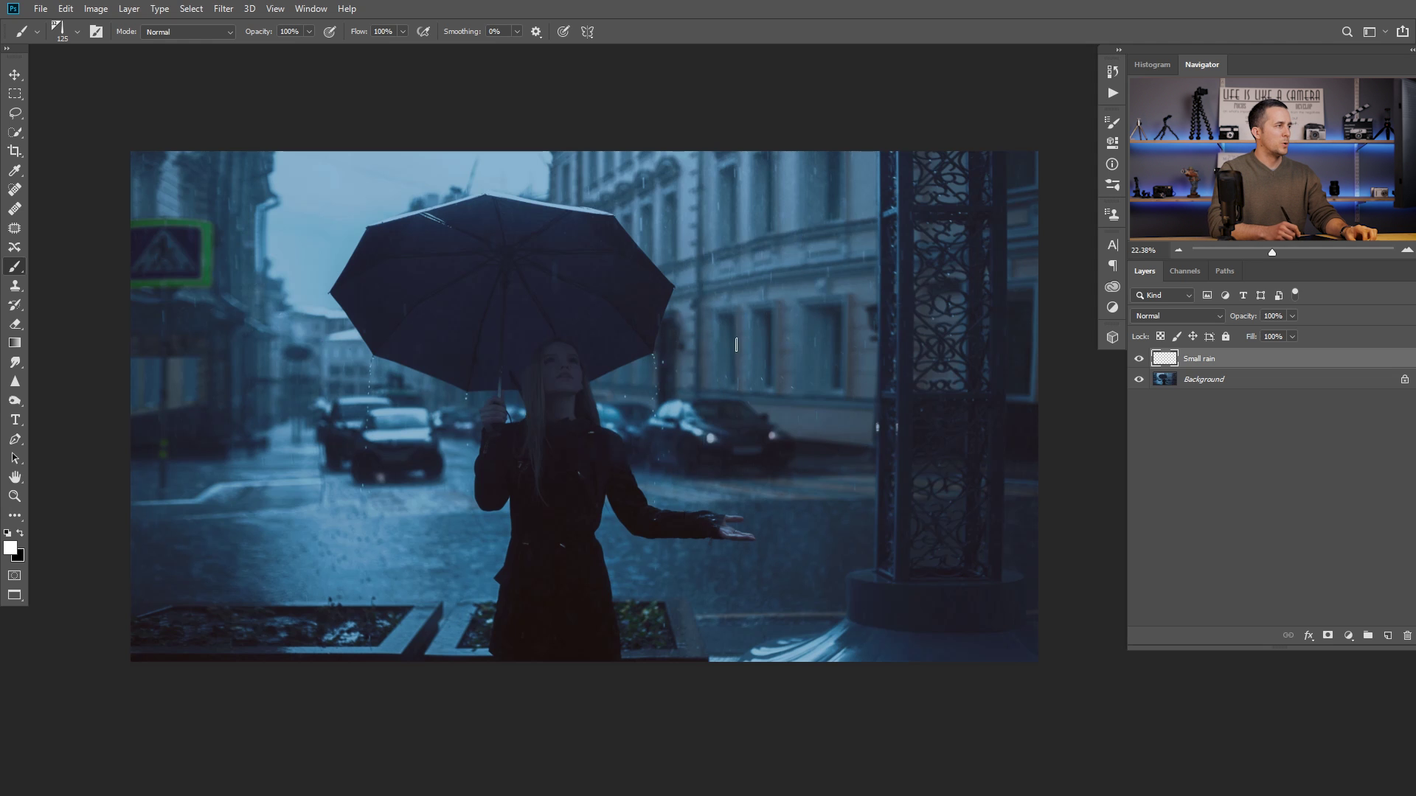
- Sample a light blue from the photo and paint small rain drops over the whole scene at 25 px brush size
{"action": "mouse_move", "coordinate": [726, 244]}
{"action": "left_mouse_down"}
{"action": "mouse_move", "coordinate": [800, 275]}
{"action": "mouse_move", "coordinate": [786, 294]}
{"action": "mouse_move", "coordinate": [635, 348]}
{"action": "mouse_move", "coordinate": [654, 237]}
{"action": "left_mouse_up"}
{"action": "left_click", "coordinate": [661, 335], "text": "alt"}
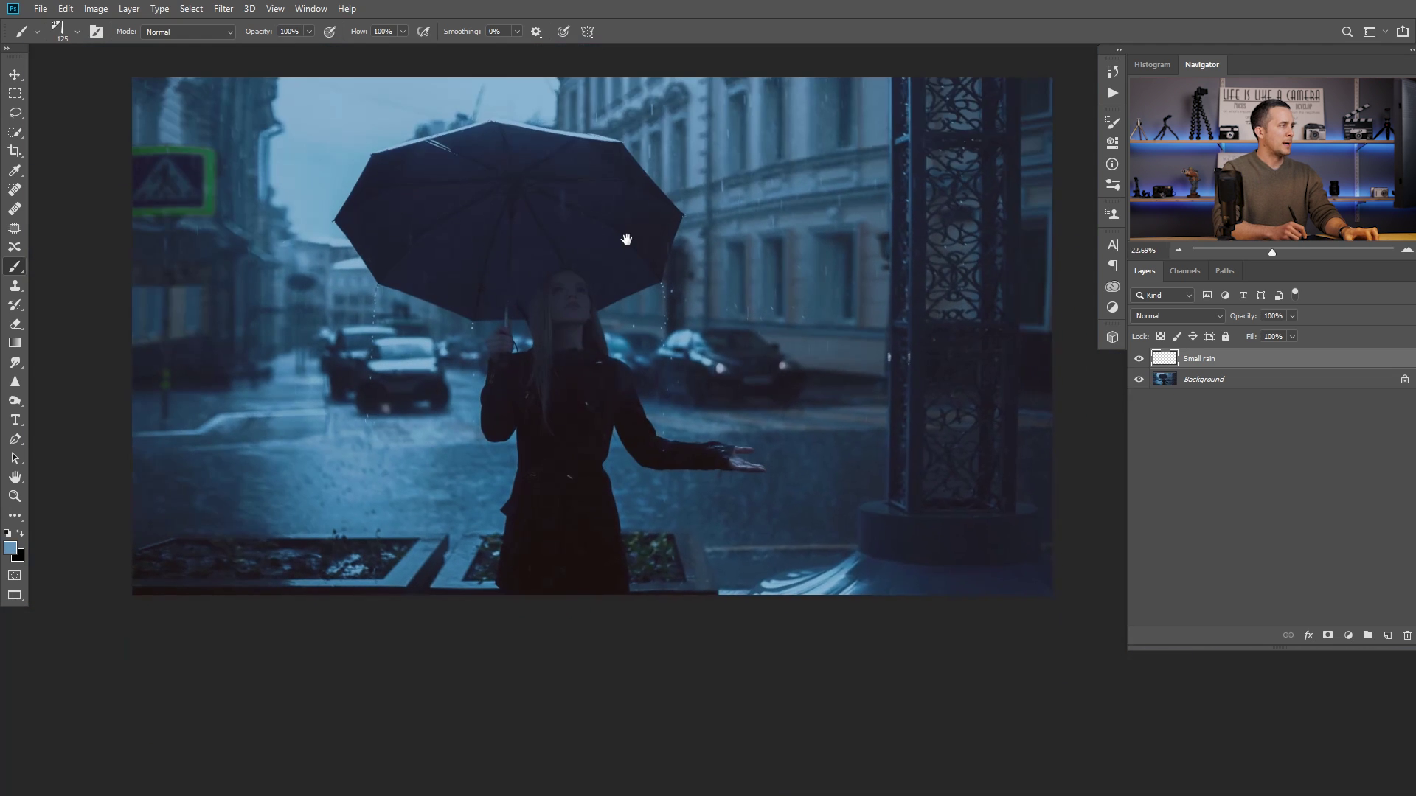
{"action": "left_click_drag", "start_coordinate": [472, 345], "coordinate": [478, 368]}
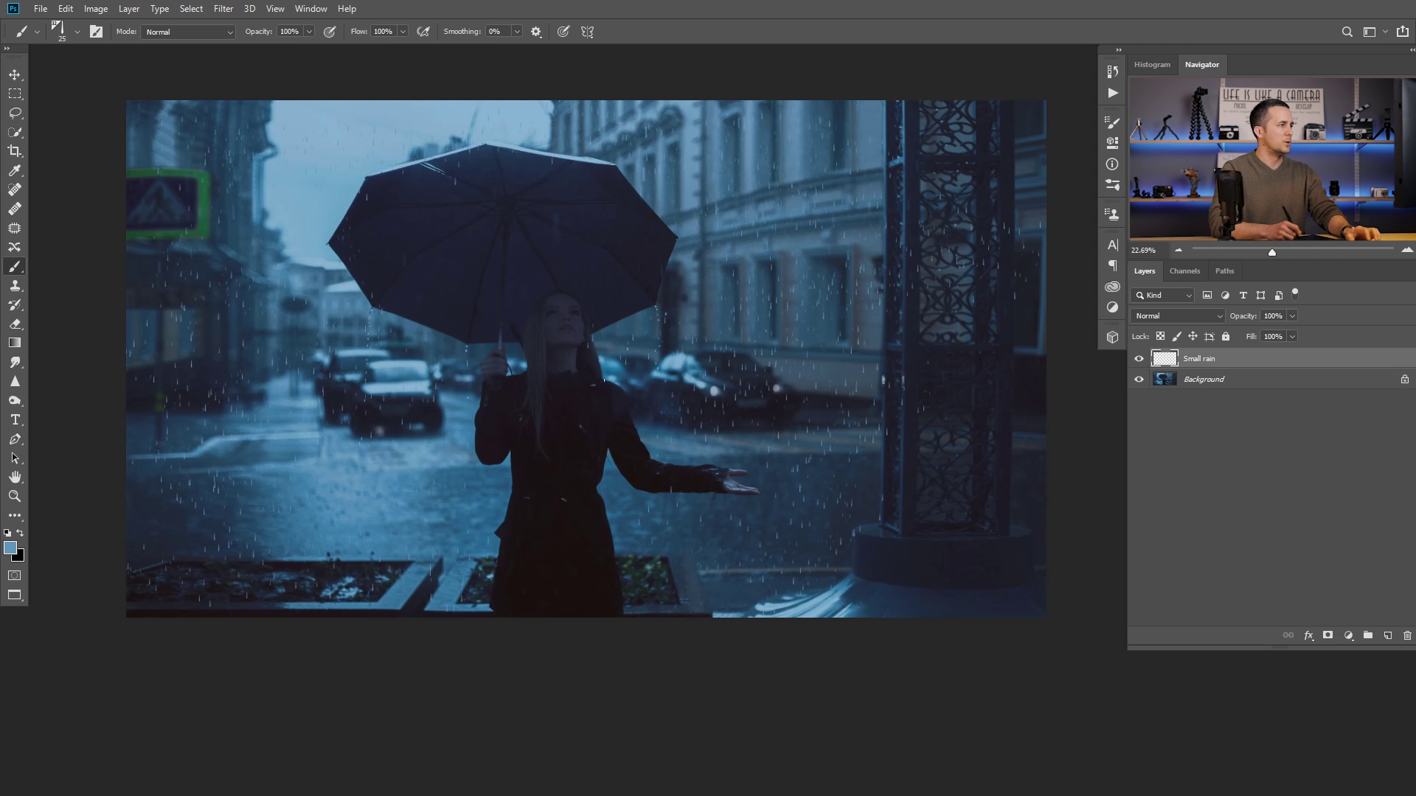
- Apply a Motion Blur to the Small rain layer with a 90° angle and a distance of 13 pixels
{"action": "scroll", "coordinate": [439, 368], "scroll_direction": "up", "scroll_amount": 4}
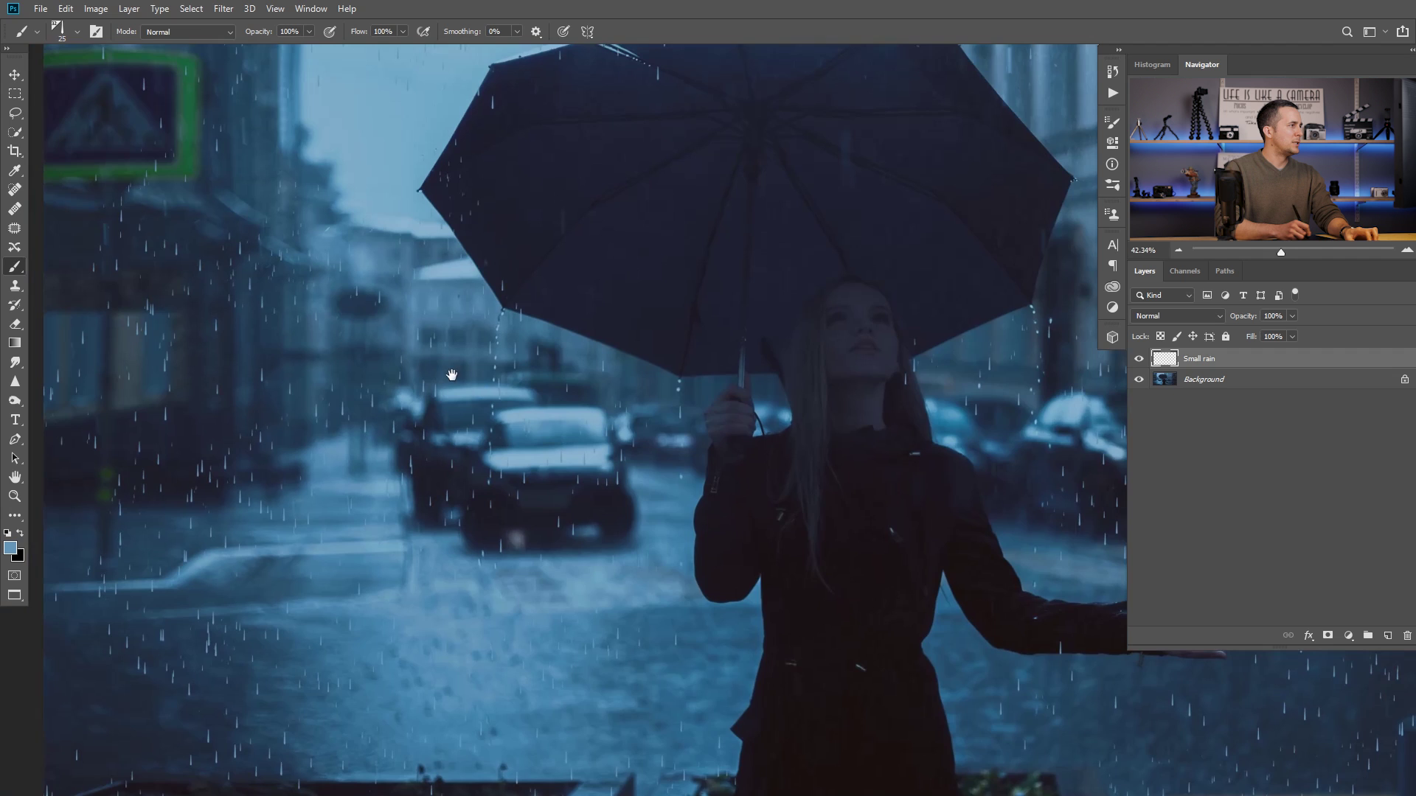
{"action": "scroll", "coordinate": [282, 267], "scroll_direction": "up", "scroll_amount": 1}
{"action": "left_click_drag", "start_coordinate": [282, 267], "coordinate": [325, 309]}
{"action": "left_click", "coordinate": [223, 8]}
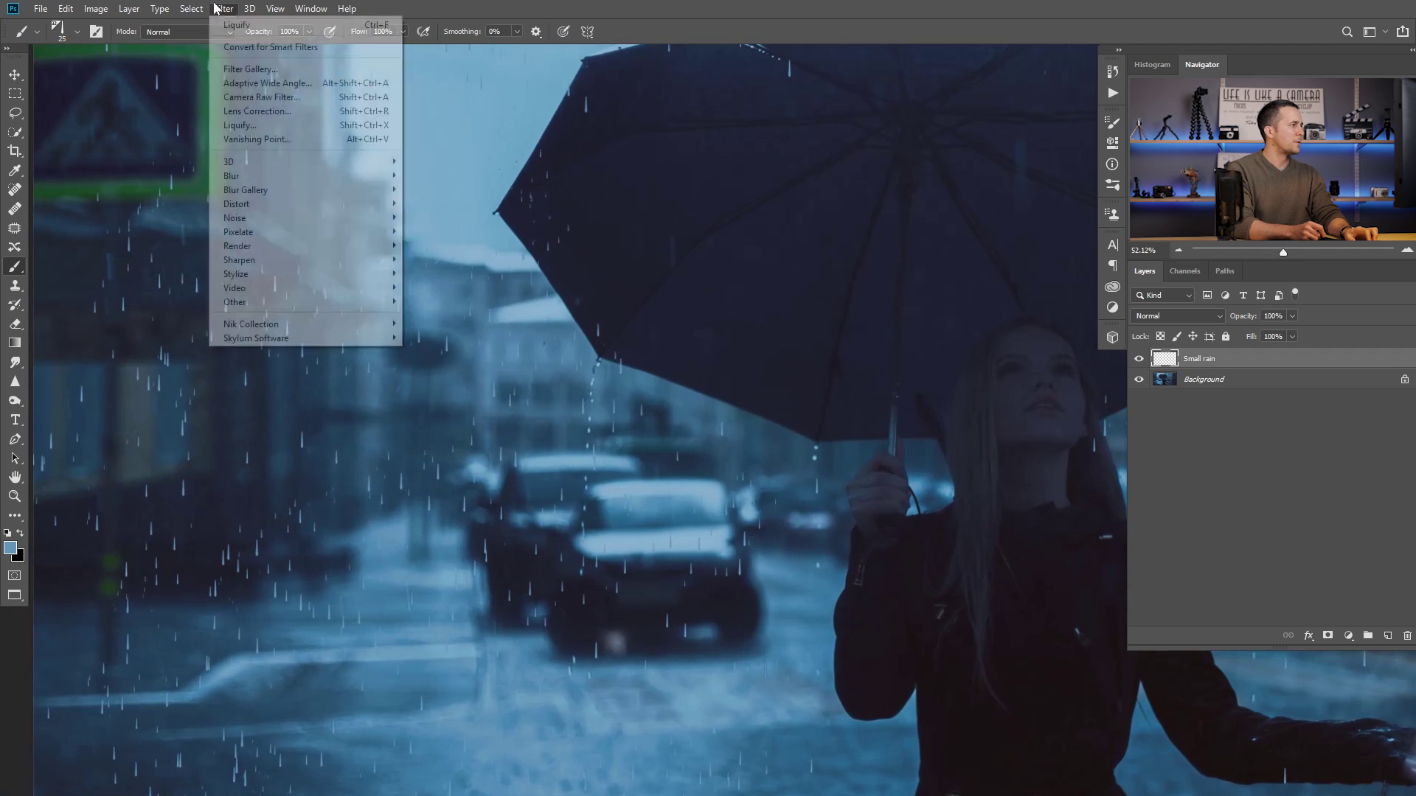
{"action": "mouse_move", "coordinate": [287, 175]}
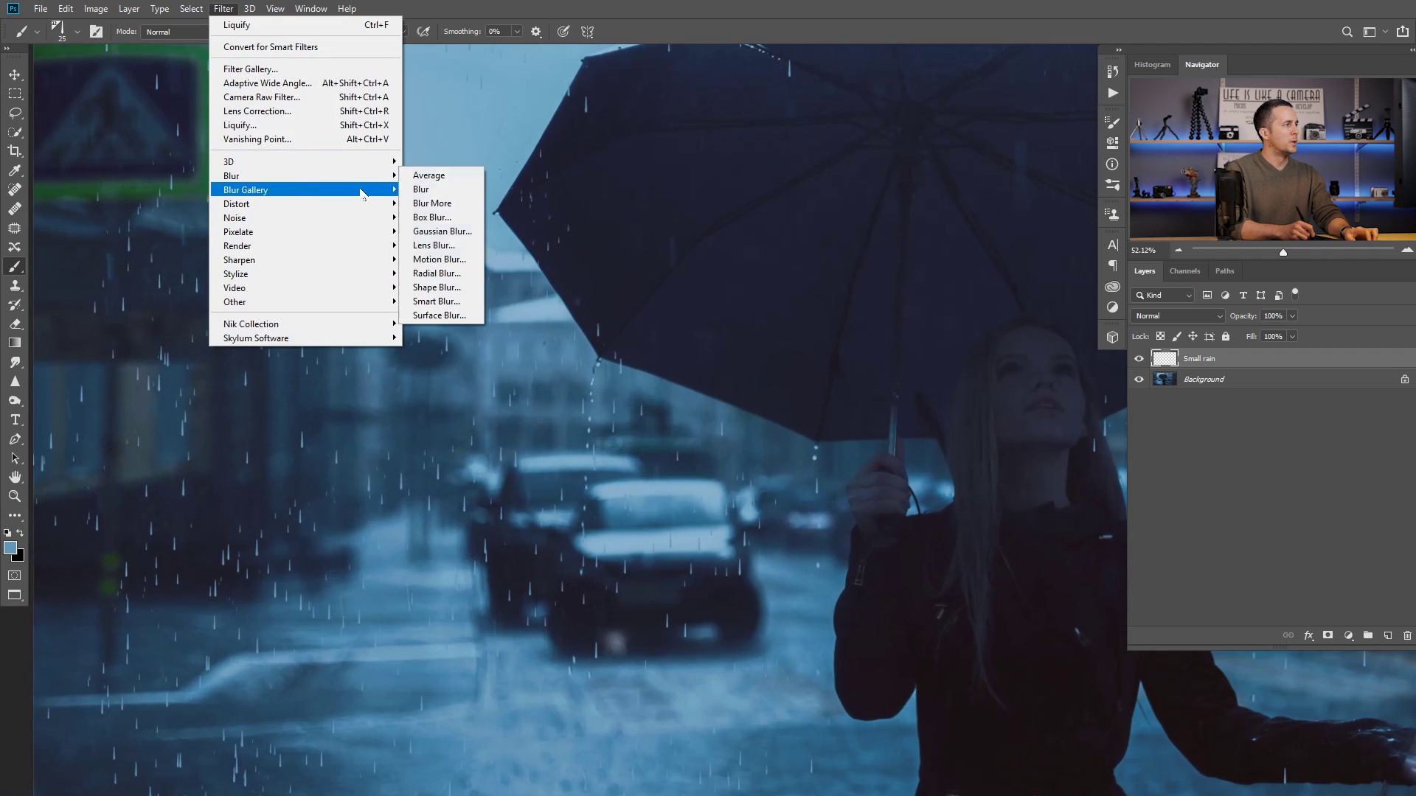
{"action": "left_click", "coordinate": [442, 263]}
{"action": "left_click_drag", "start_coordinate": [289, 452], "coordinate": [512, 337]}
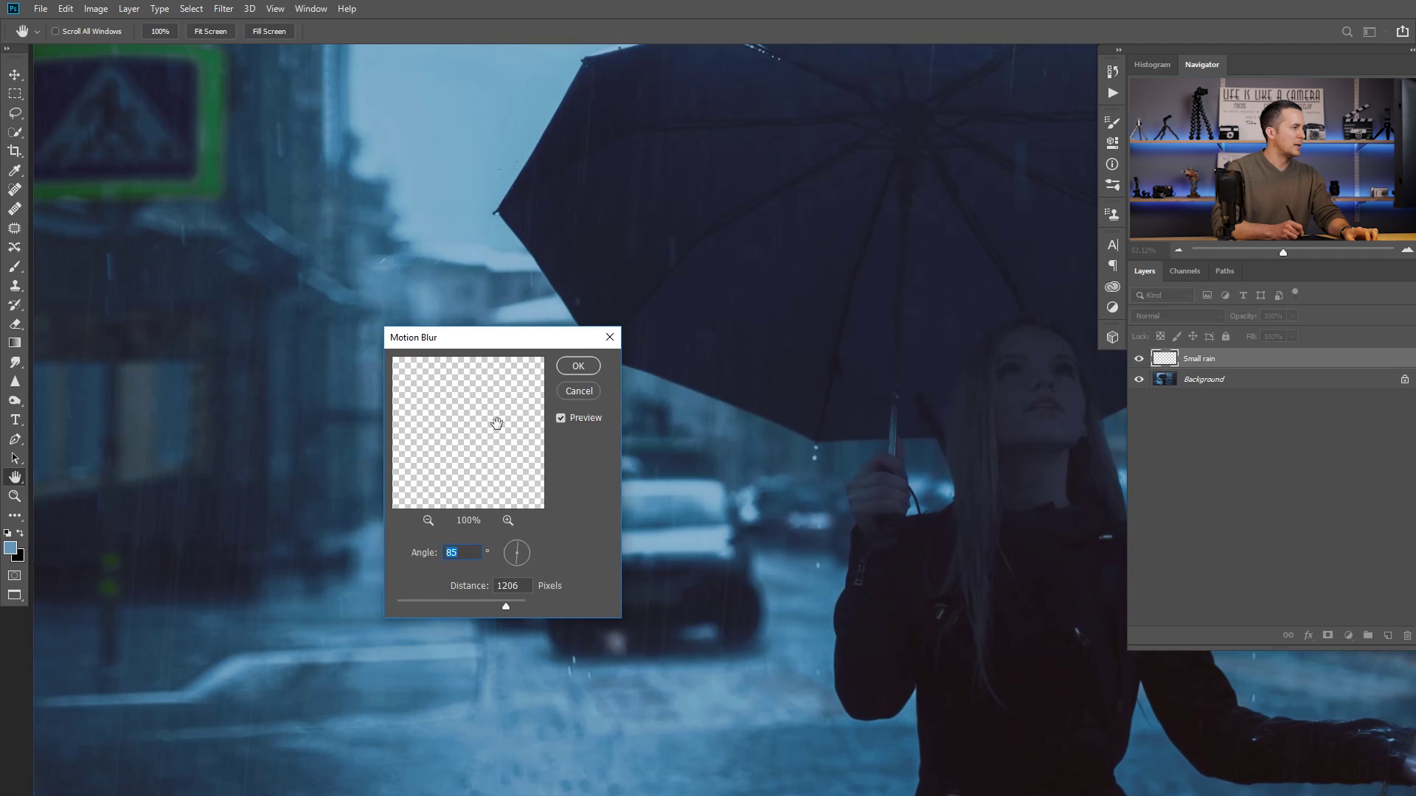
{"action": "left_click", "coordinate": [517, 542]}
{"action": "left_click_drag", "start_coordinate": [506, 607], "coordinate": [401, 604]}
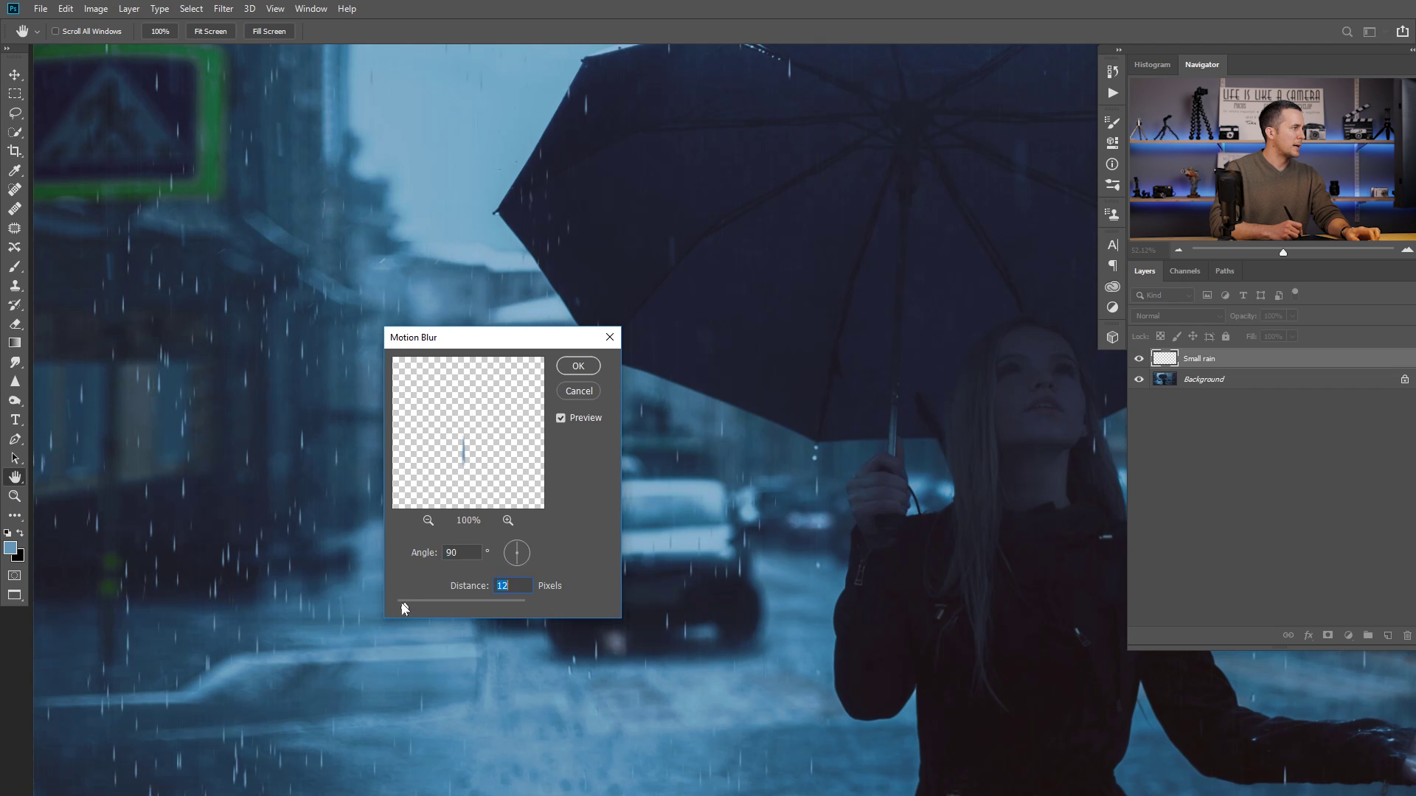
{"action": "key", "text": "Up"}
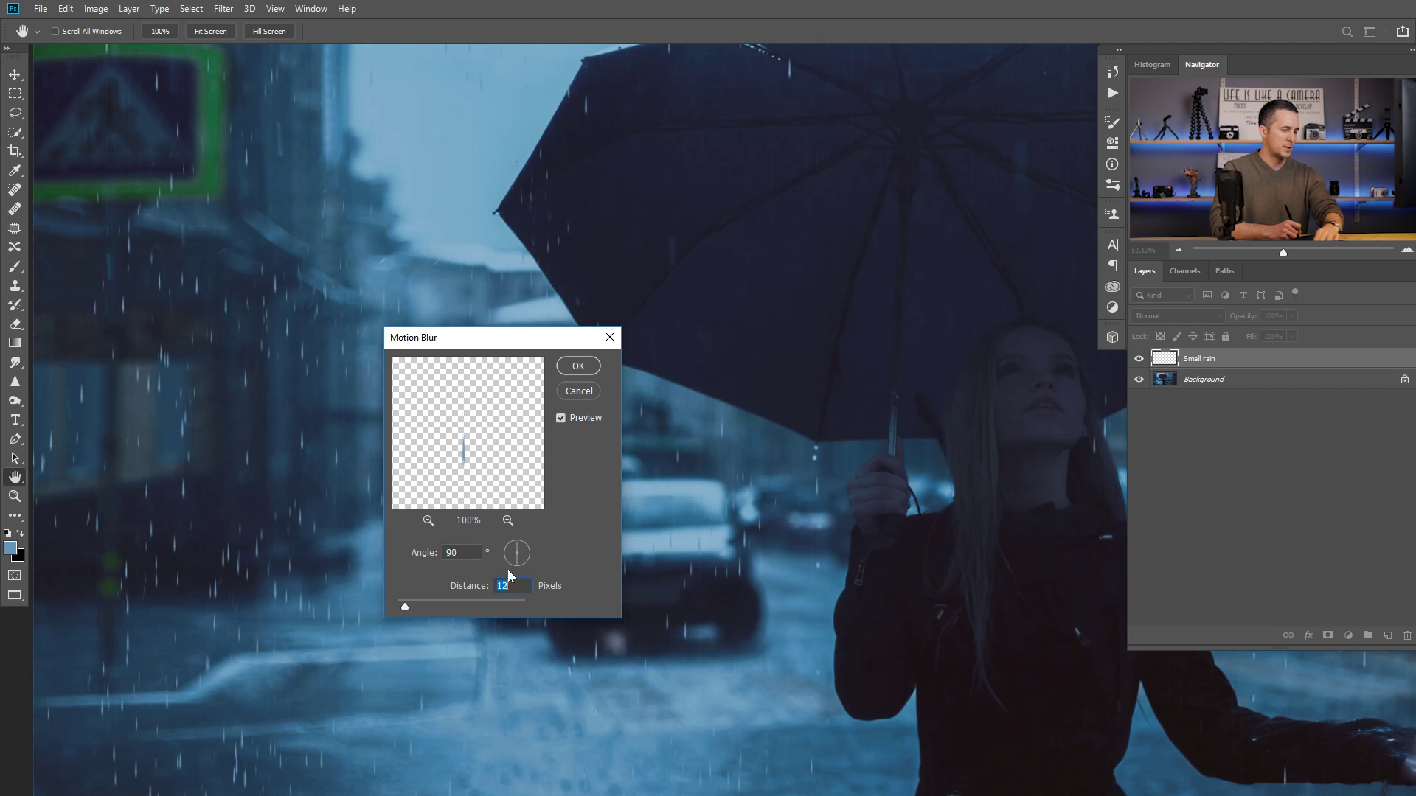
{"action": "left_click", "coordinate": [578, 366]}
- Soften the Small rain layer with a Gaussian Blur of 1.3 pixels radius
{"action": "left_click", "coordinate": [223, 8]}
{"action": "mouse_move", "coordinate": [354, 176]}
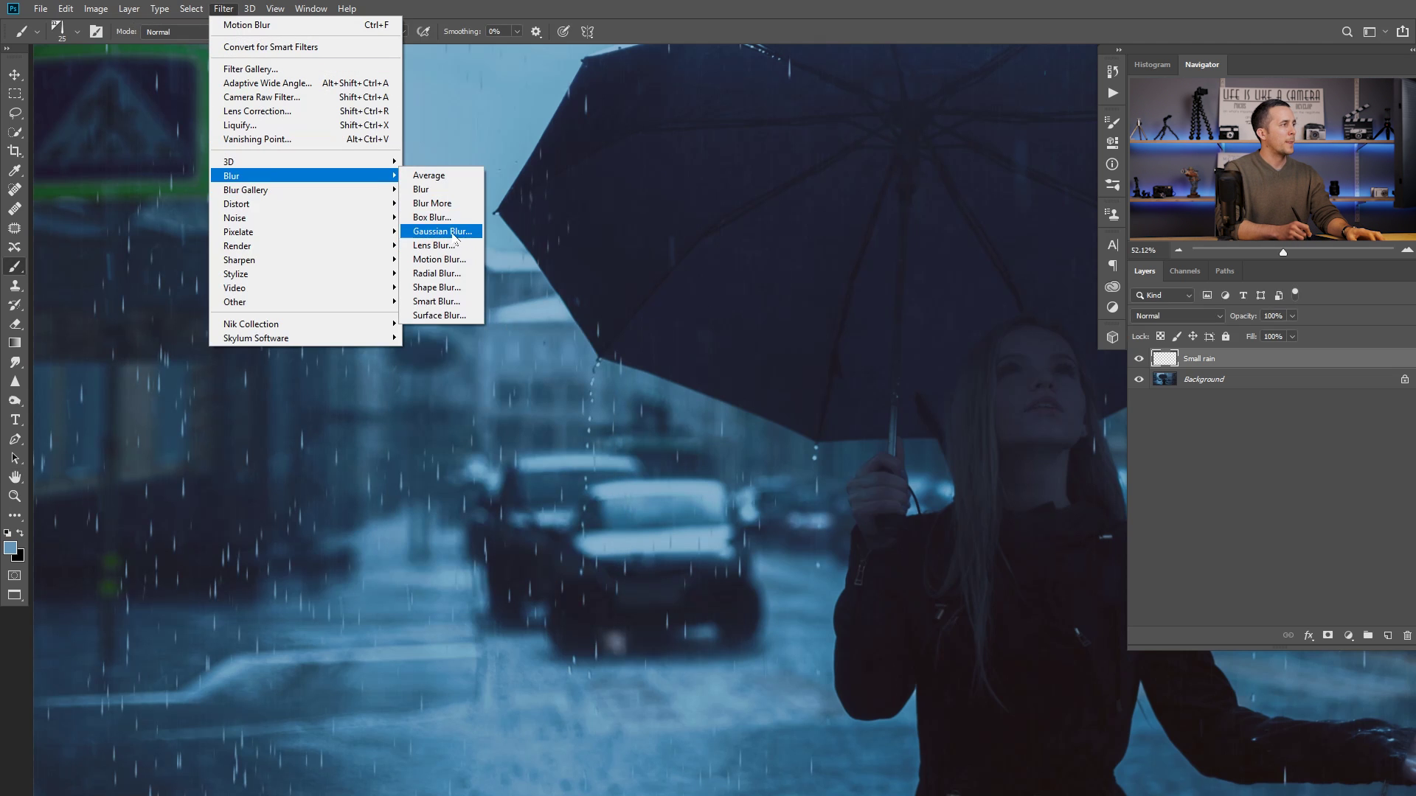
{"action": "left_click", "coordinate": [455, 238]}
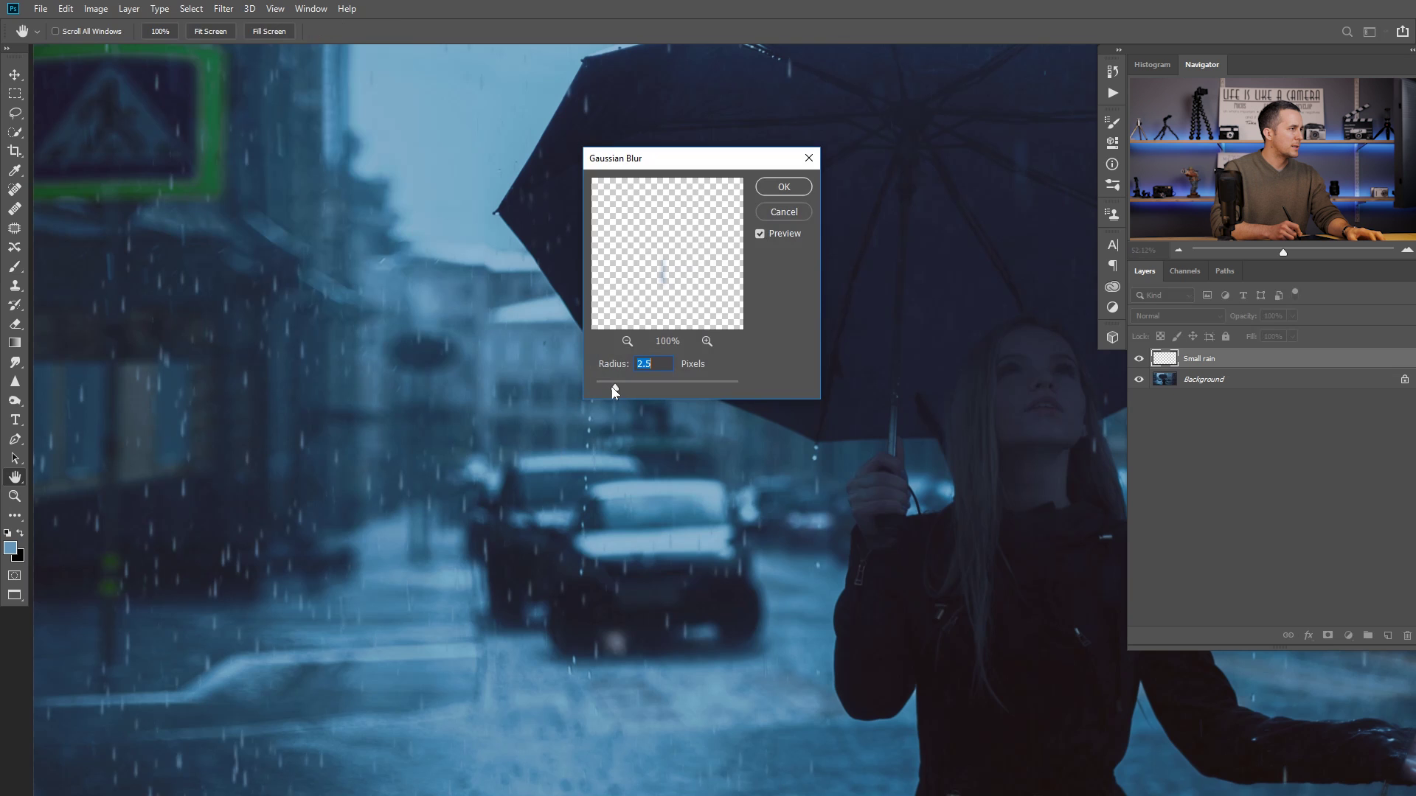
{"action": "left_click_drag", "start_coordinate": [609, 389], "coordinate": [605, 389]}
{"action": "key", "text": "Return"}
{"action": "key", "text": "b"}
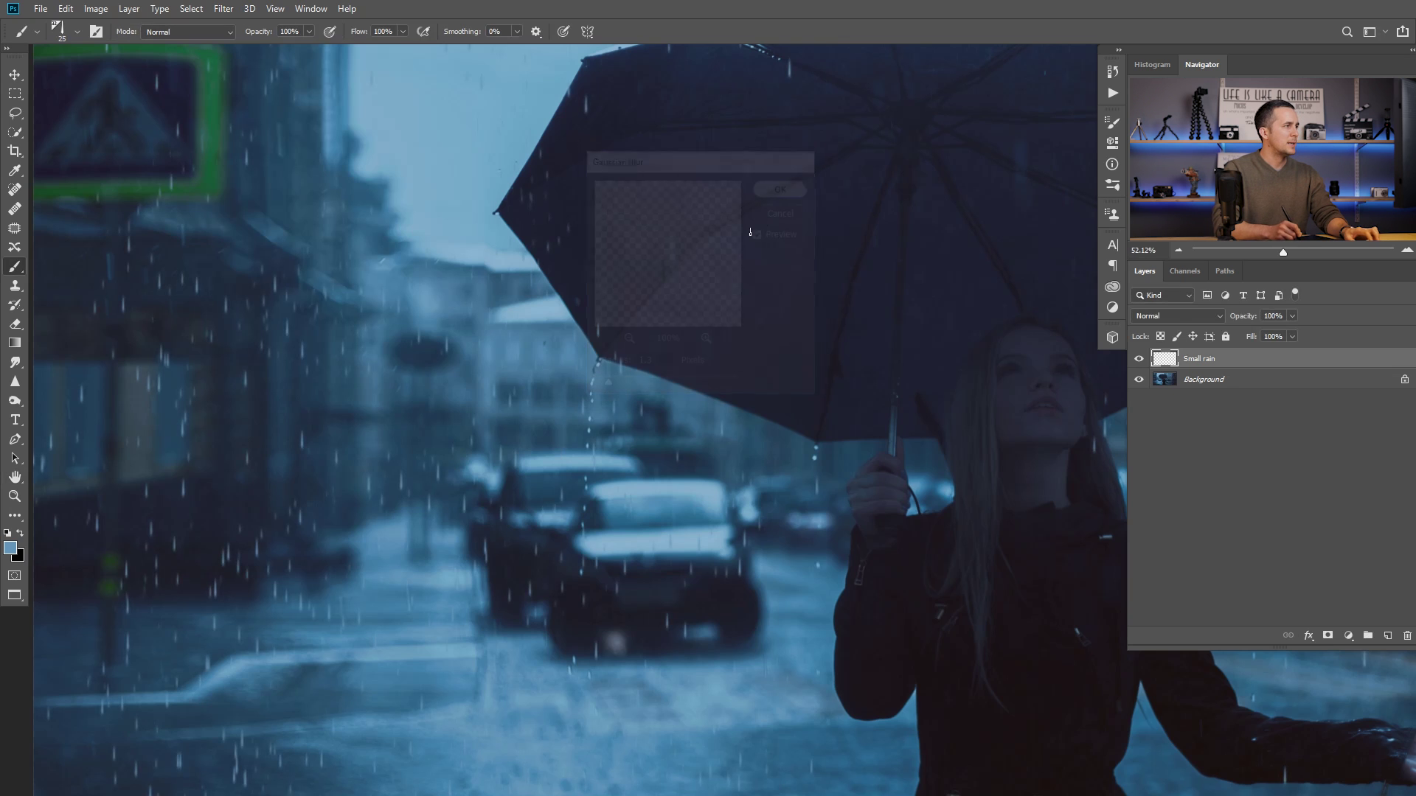
- Lower the Small rain layer's opacity to 74% and check the rain over the whole photo
{"action": "left_click_drag", "start_coordinate": [1257, 319], "coordinate": [1231, 319]}
{"action": "scroll", "coordinate": [668, 437], "scroll_direction": "down", "scroll_amount": 6}
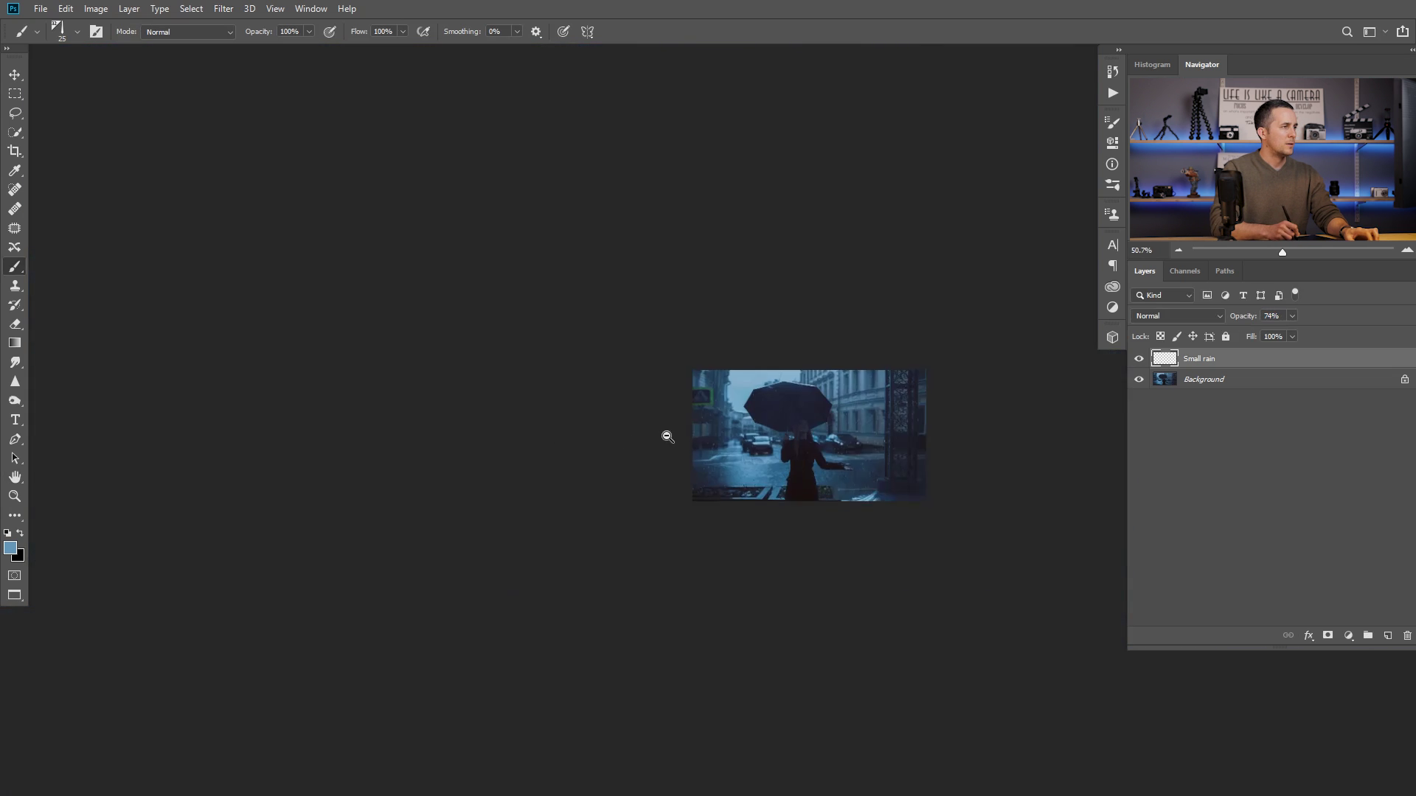
{"action": "scroll", "coordinate": [667, 436], "scroll_direction": "up", "scroll_amount": 8}
{"action": "left_click_drag", "start_coordinate": [630, 405], "coordinate": [721, 358]}
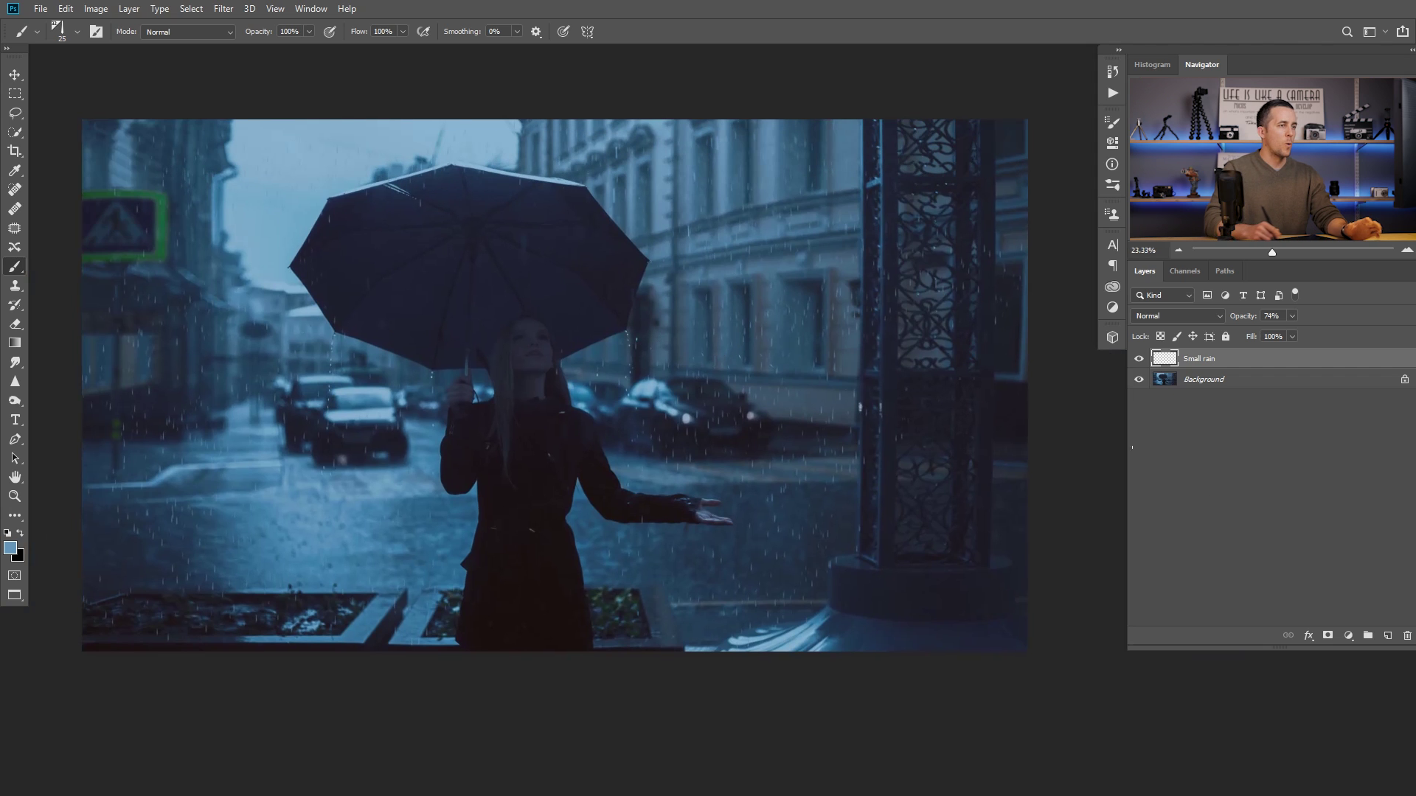
- Add a layer named "Bigger rain" and paint larger drops over the scene with the "Rain brush new" preset at 90 px
{"action": "left_click", "coordinate": [1387, 636]}
{"action": "double_click", "coordinate": [1198, 359]}
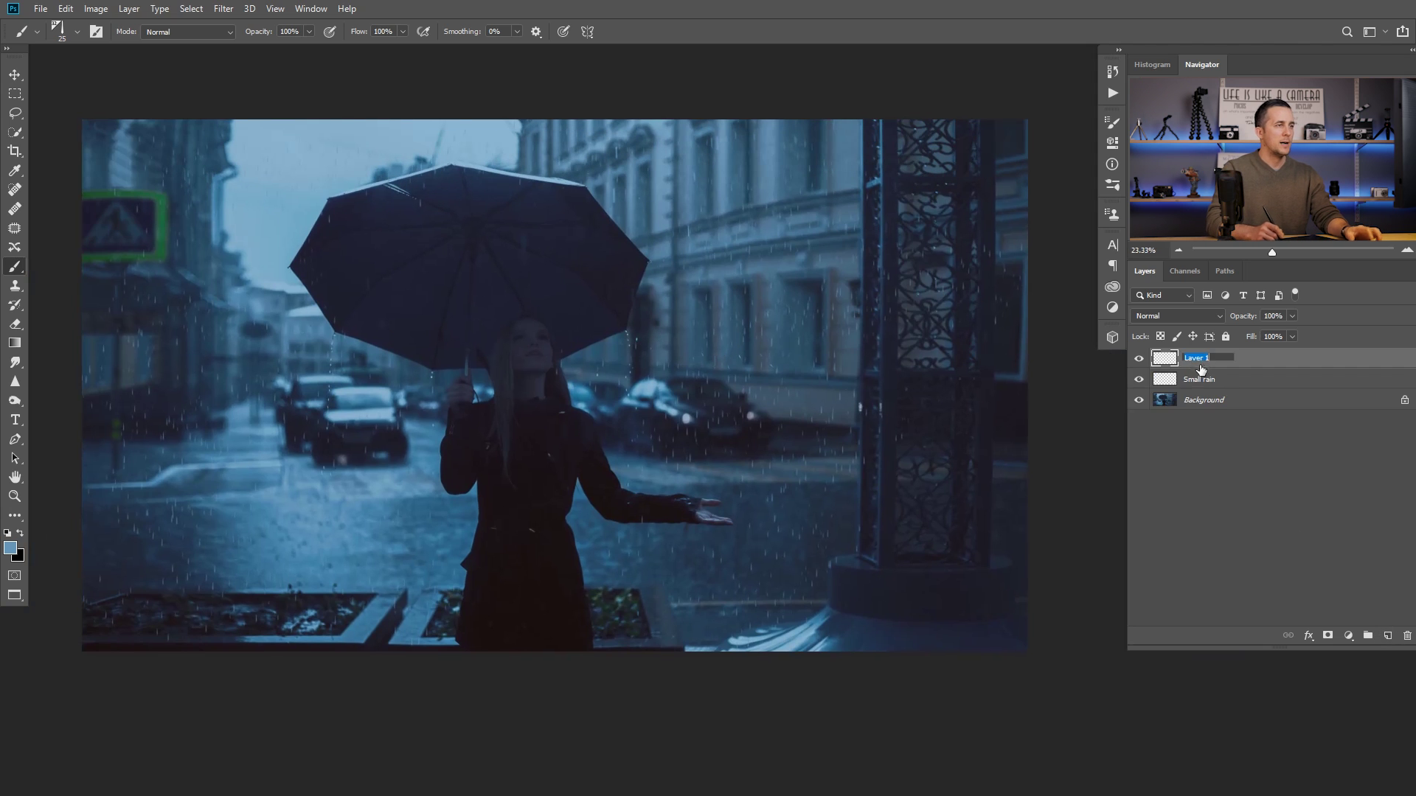
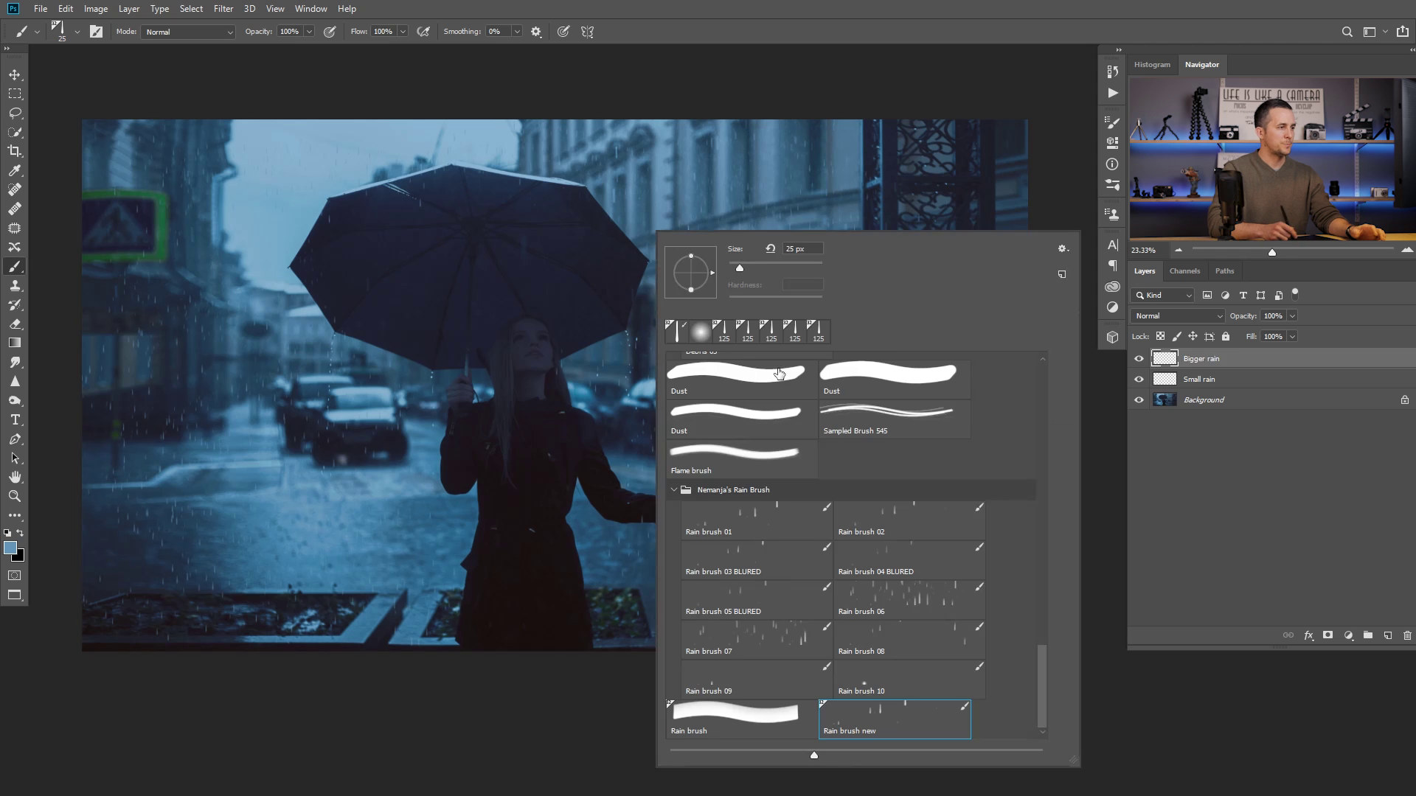
{"action": "left_click", "coordinate": [866, 710]}
{"action": "left_click", "coordinate": [523, 300]}
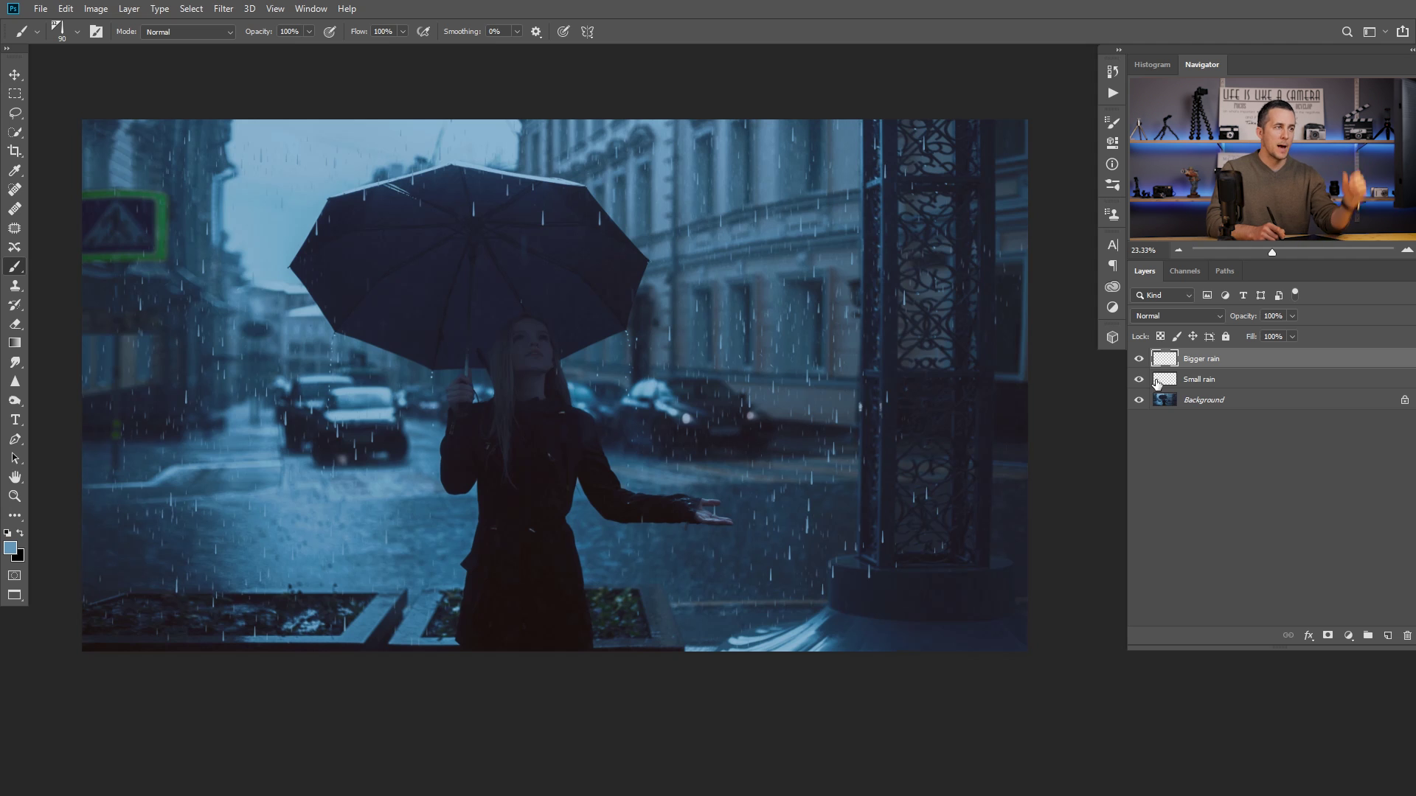
- Soften the Bigger rain layer with a Gaussian Blur of 4.7 pixels radius
{"action": "left_click", "coordinate": [223, 8]}
{"action": "mouse_move", "coordinate": [269, 175]}
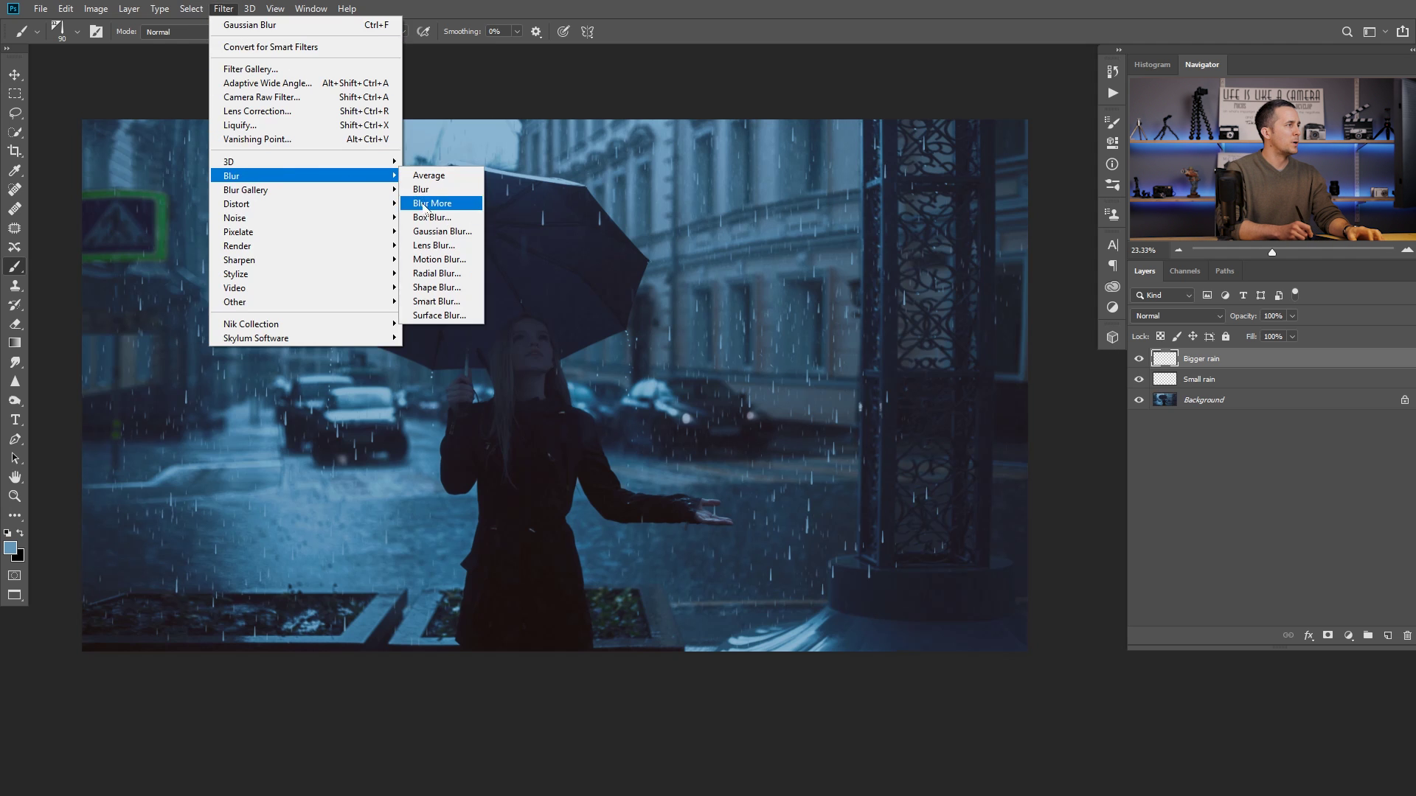
{"action": "left_click", "coordinate": [449, 233]}
{"action": "scroll", "coordinate": [295, 396], "scroll_direction": "up", "scroll_amount": 3}
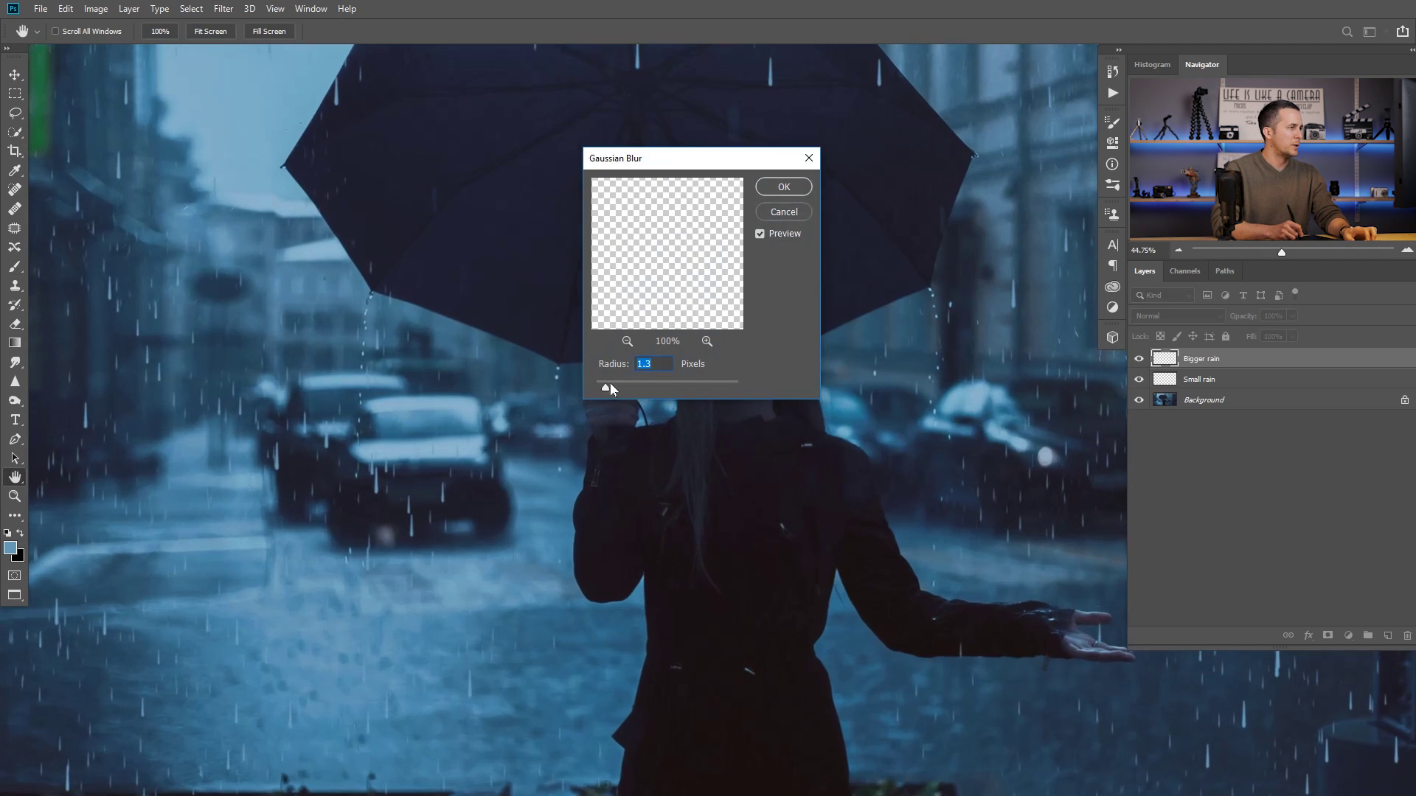
{"action": "left_click_drag", "start_coordinate": [620, 384], "coordinate": [637, 387]}
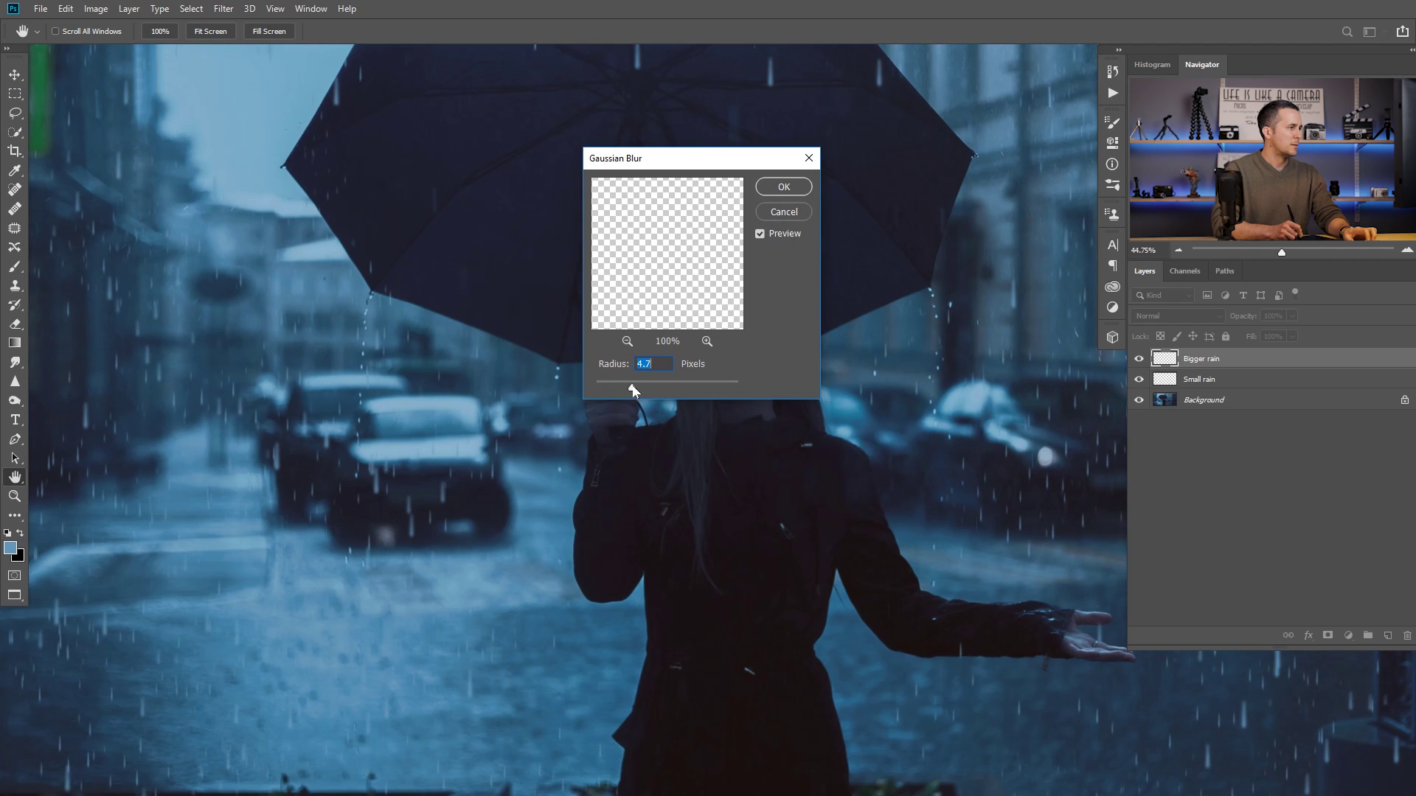
{"action": "left_click", "coordinate": [783, 187]}
- Motion-blur the Bigger rain layer at a 90° angle over 27 pixels and reduce its opacity to 78%
{"action": "left_click", "coordinate": [224, 8]}
{"action": "mouse_move", "coordinate": [277, 185]}
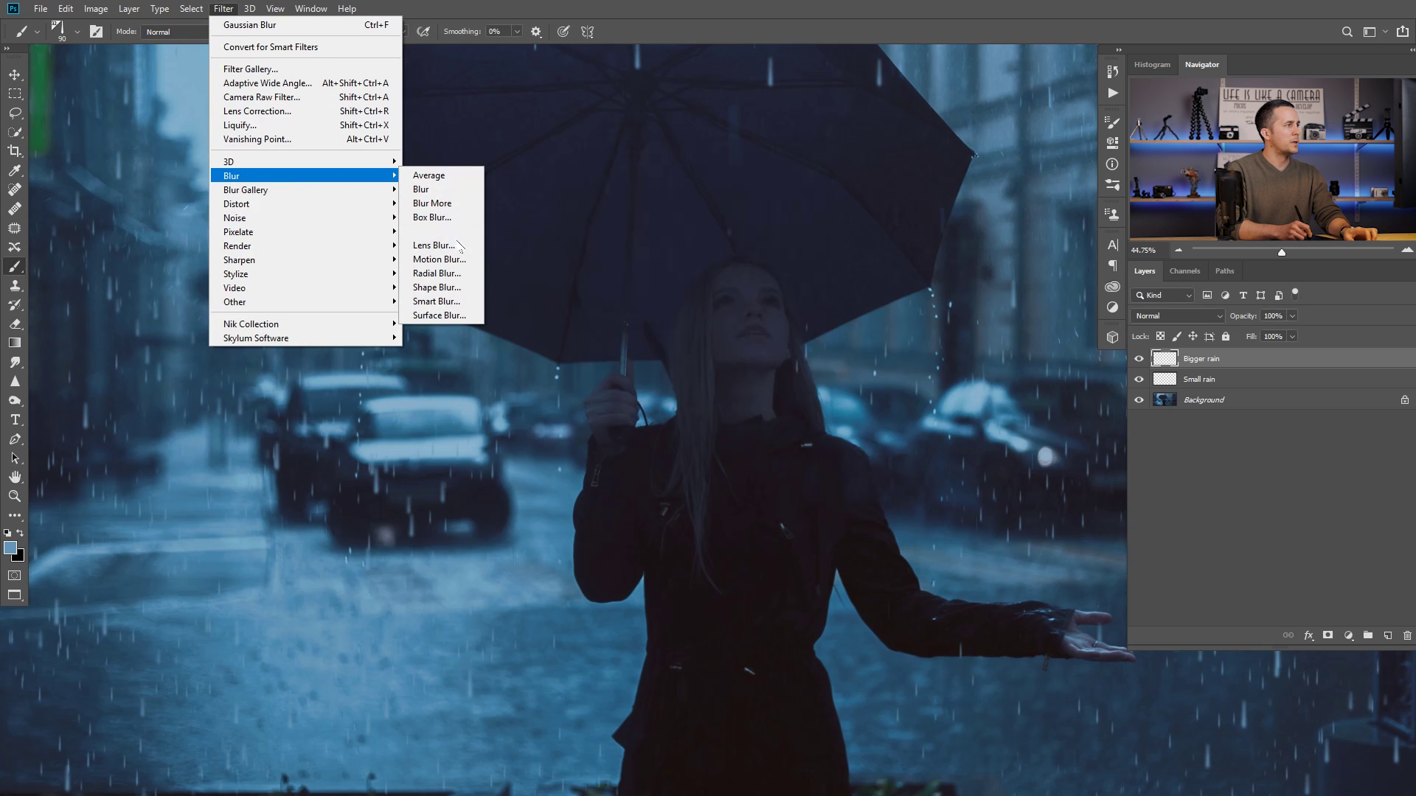
{"action": "left_click", "coordinate": [435, 260]}
{"action": "left_click_drag", "start_coordinate": [495, 338], "coordinate": [649, 249]}
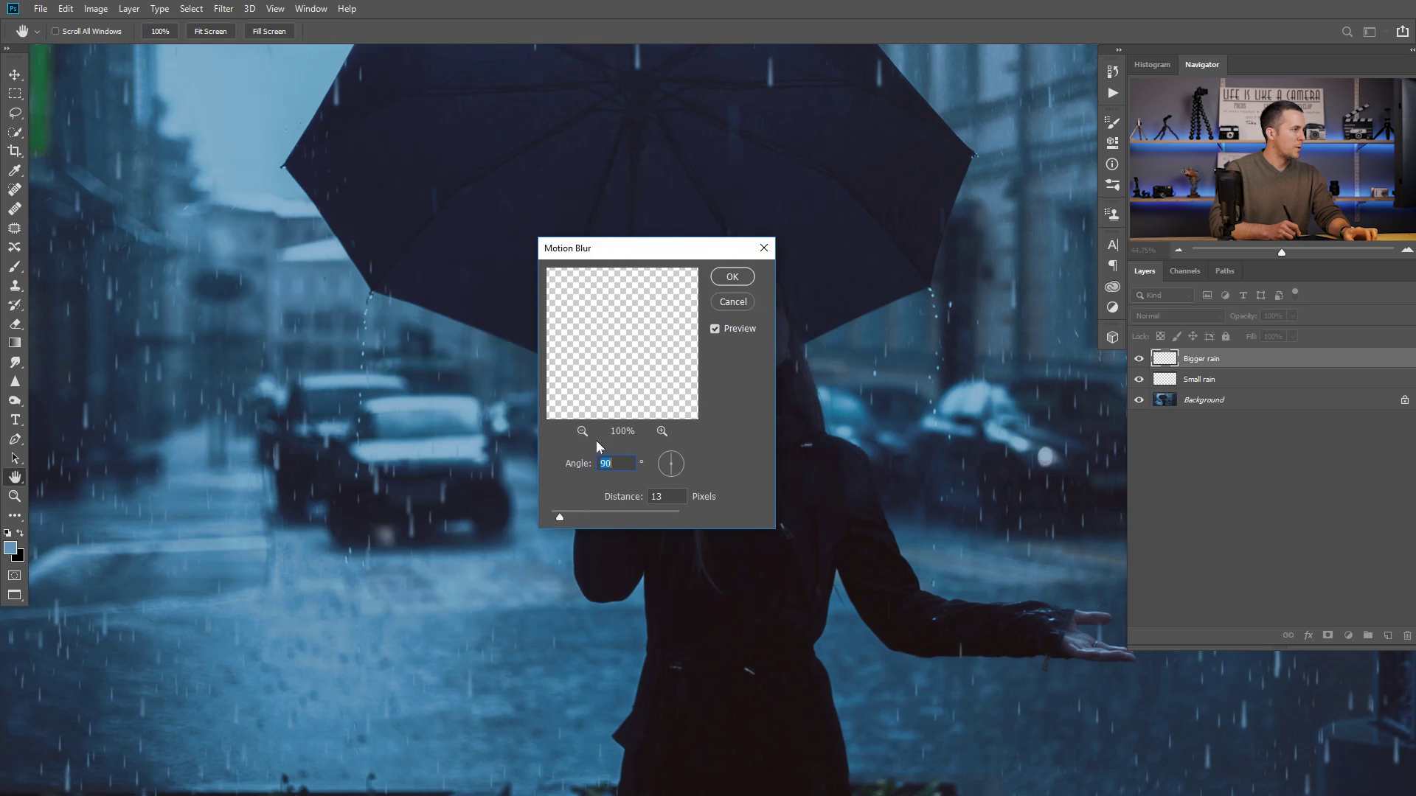
{"action": "left_click_drag", "start_coordinate": [561, 516], "coordinate": [566, 519]}
{"action": "left_click", "coordinate": [726, 277]}
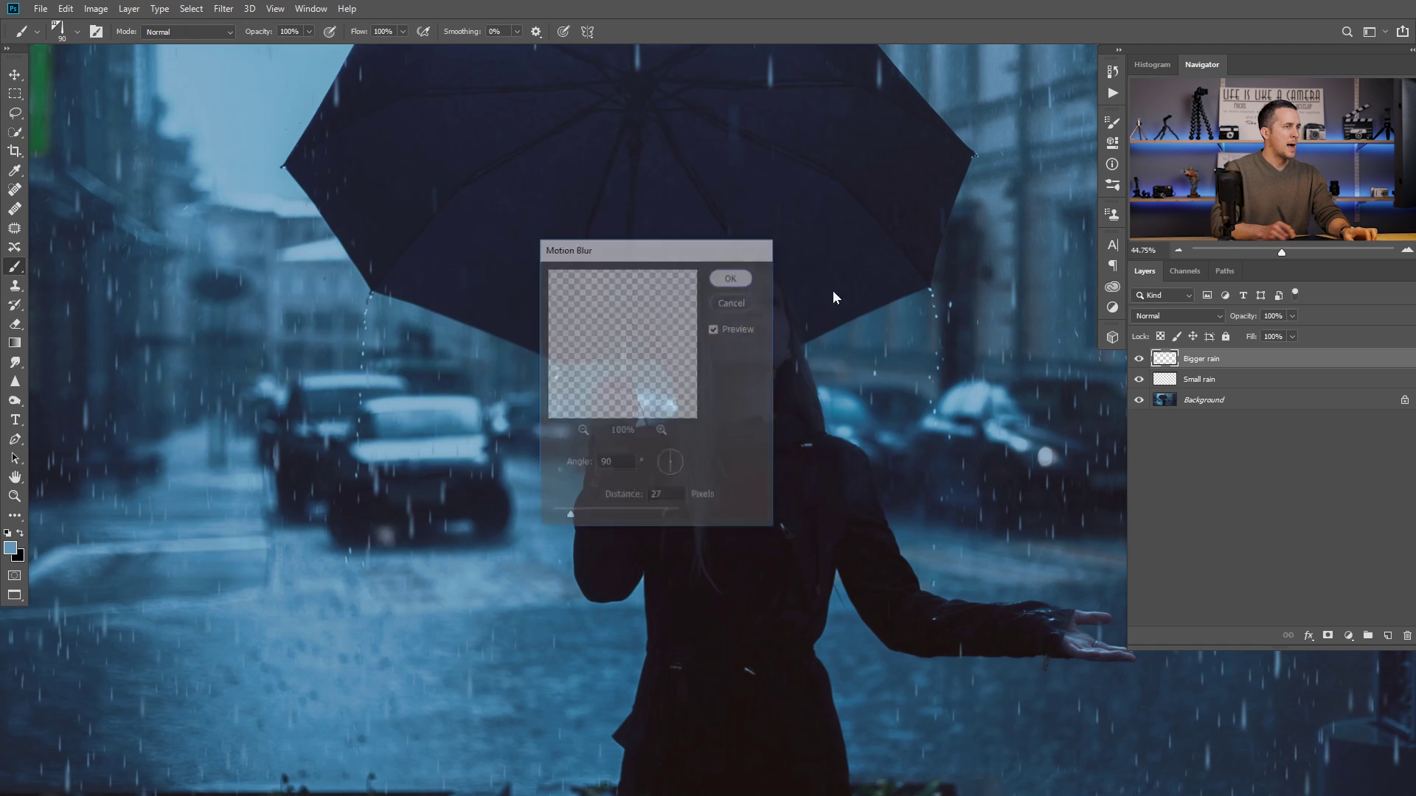
{"action": "left_click_drag", "start_coordinate": [1243, 317], "coordinate": [1228, 320]}
{"action": "scroll", "coordinate": [774, 436], "scroll_direction": "down", "scroll_amount": 5}
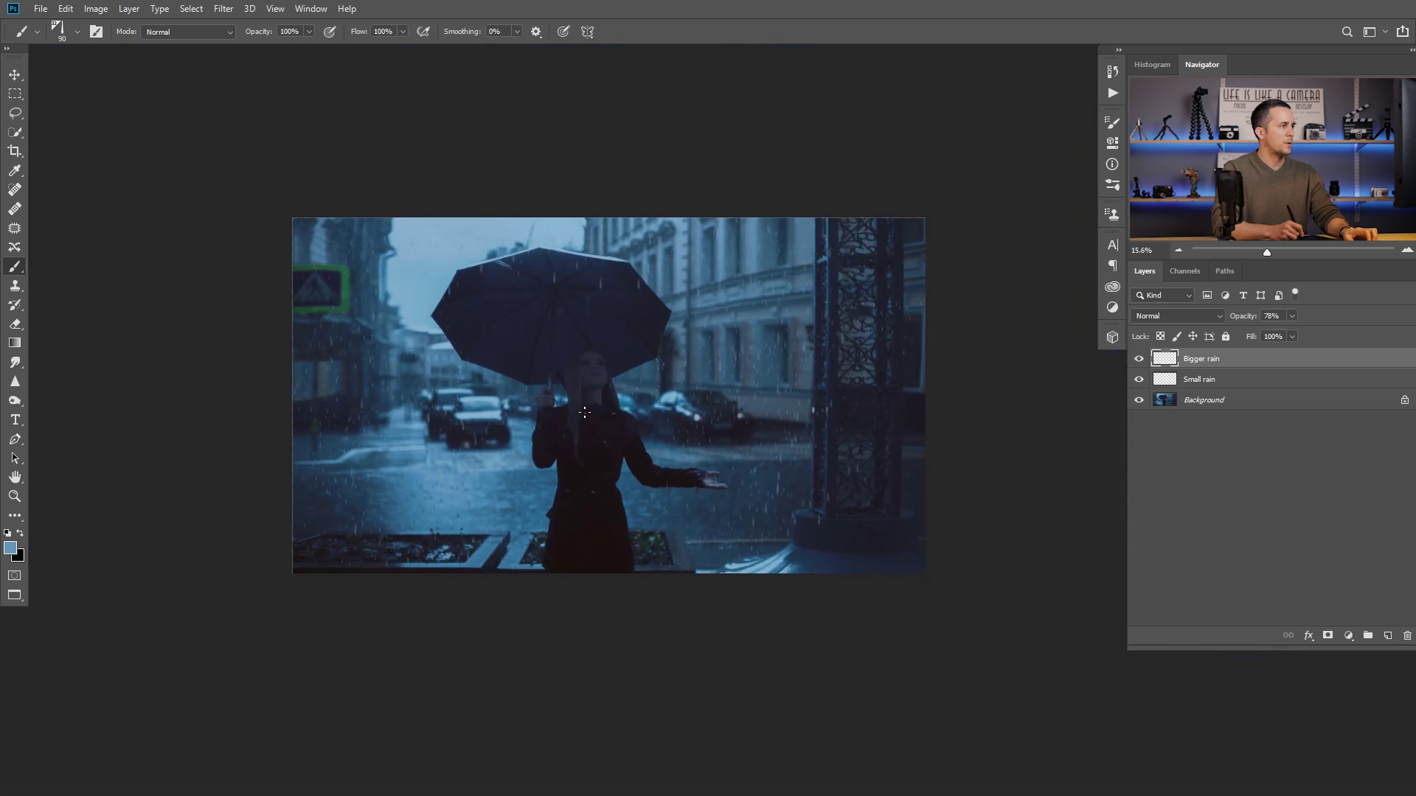
- Add a new layer named "RBR" above the Bigger rain layer
{"action": "left_click", "coordinate": [1387, 635]}
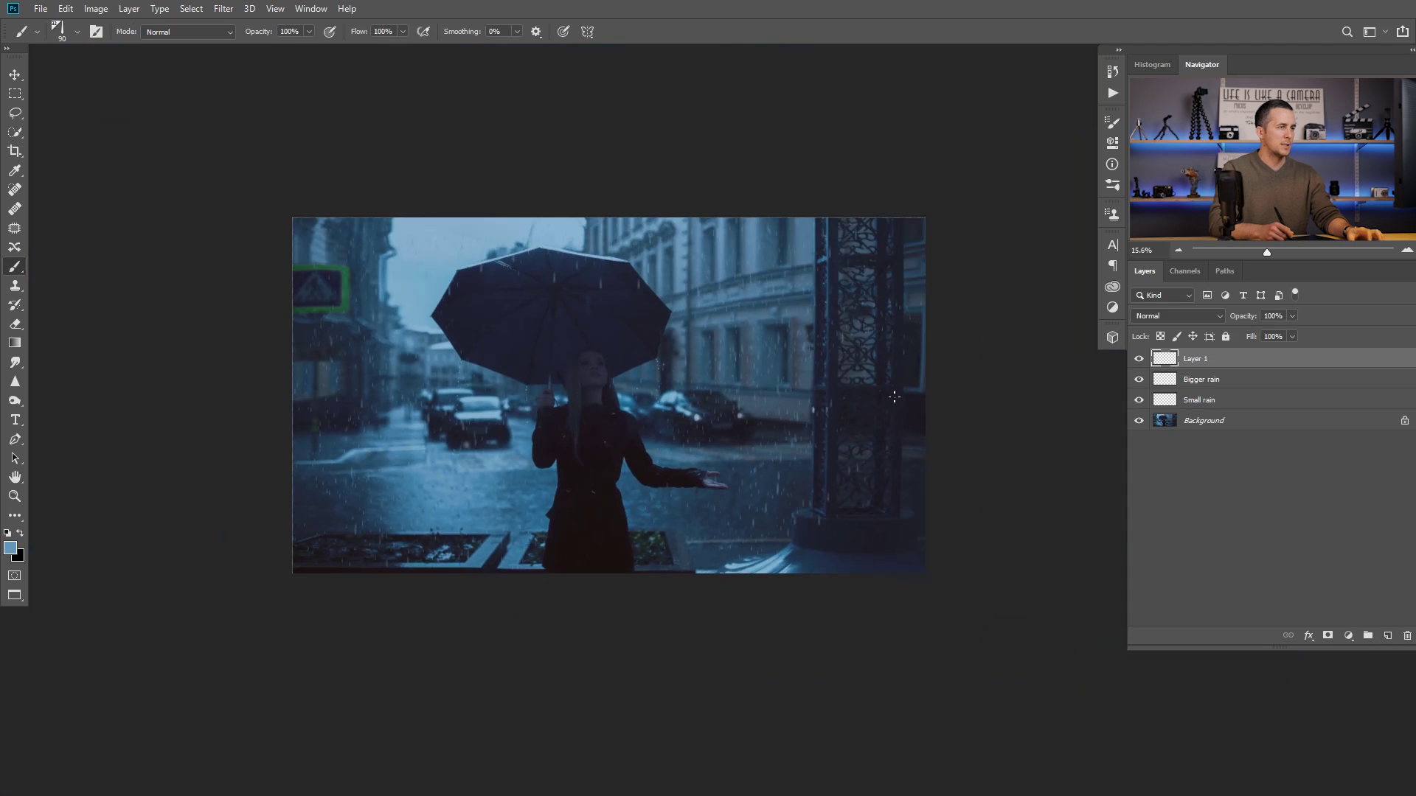
{"action": "double_click", "coordinate": [1196, 359]}
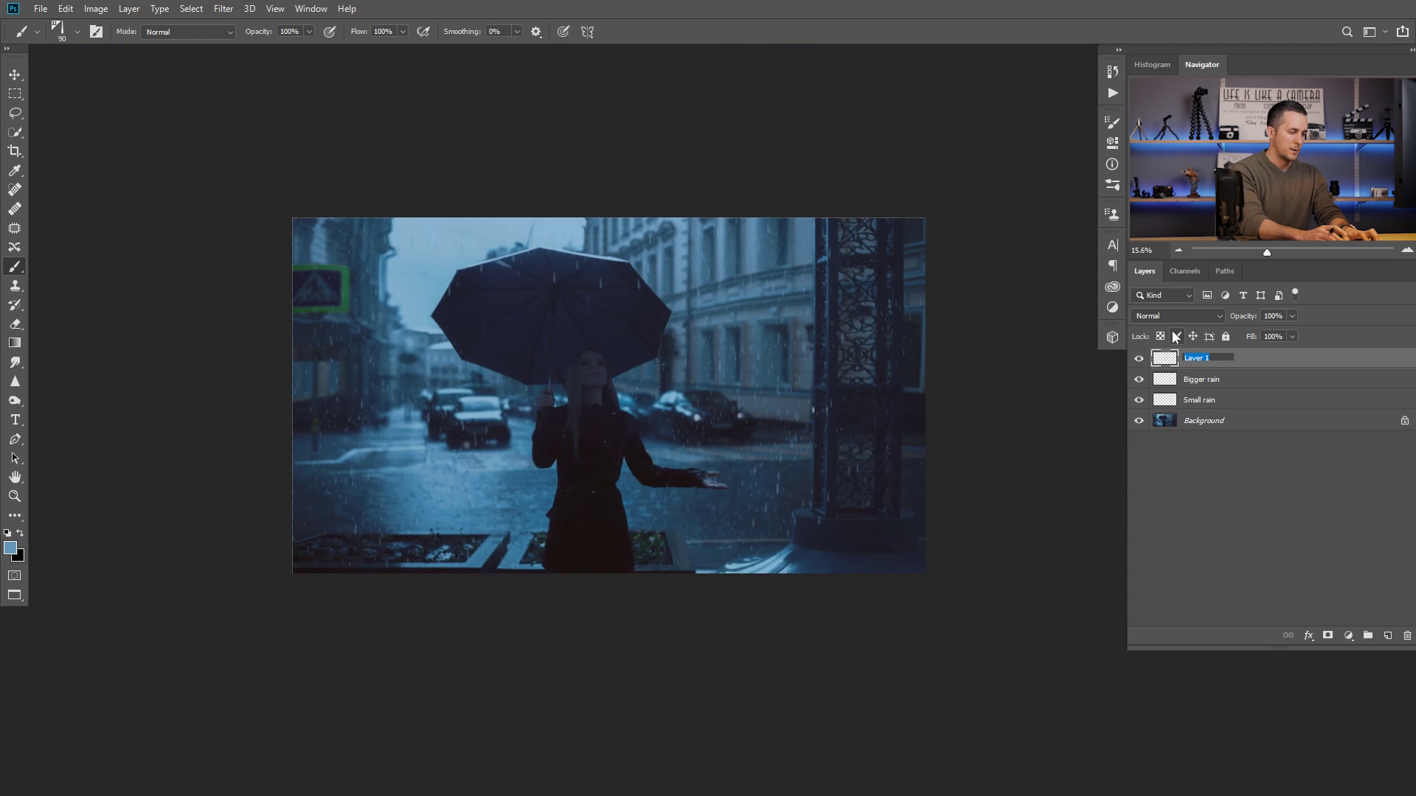
{"action": "type", "text": "RBR"}
{"action": "key", "text": "Return"}
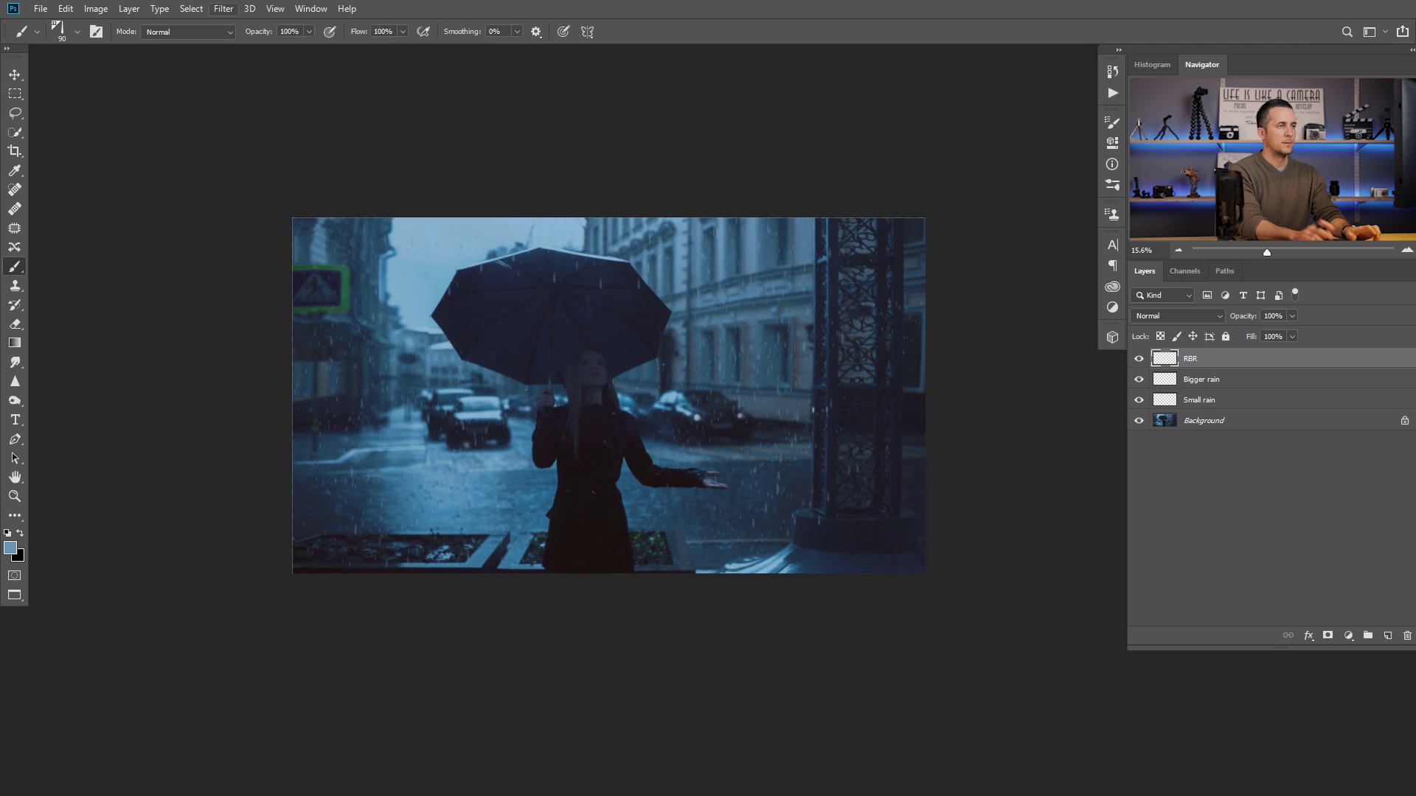
- Paint a few very large raindrops across the photo on the RBR layer with the rain brush at 1200 px
{"action": "key", "text": "ctrl+alt+f"}
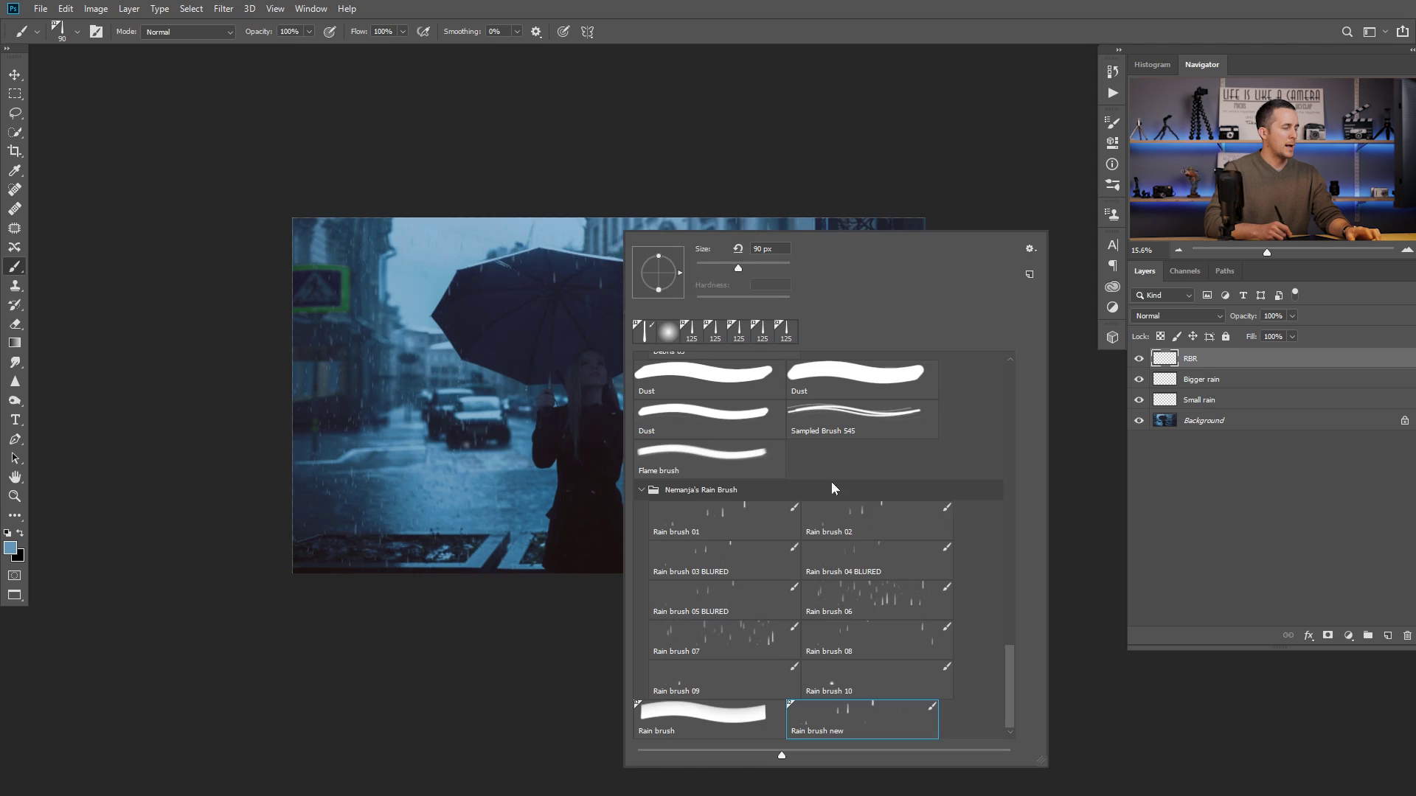
{"action": "key", "text": "Escape"}
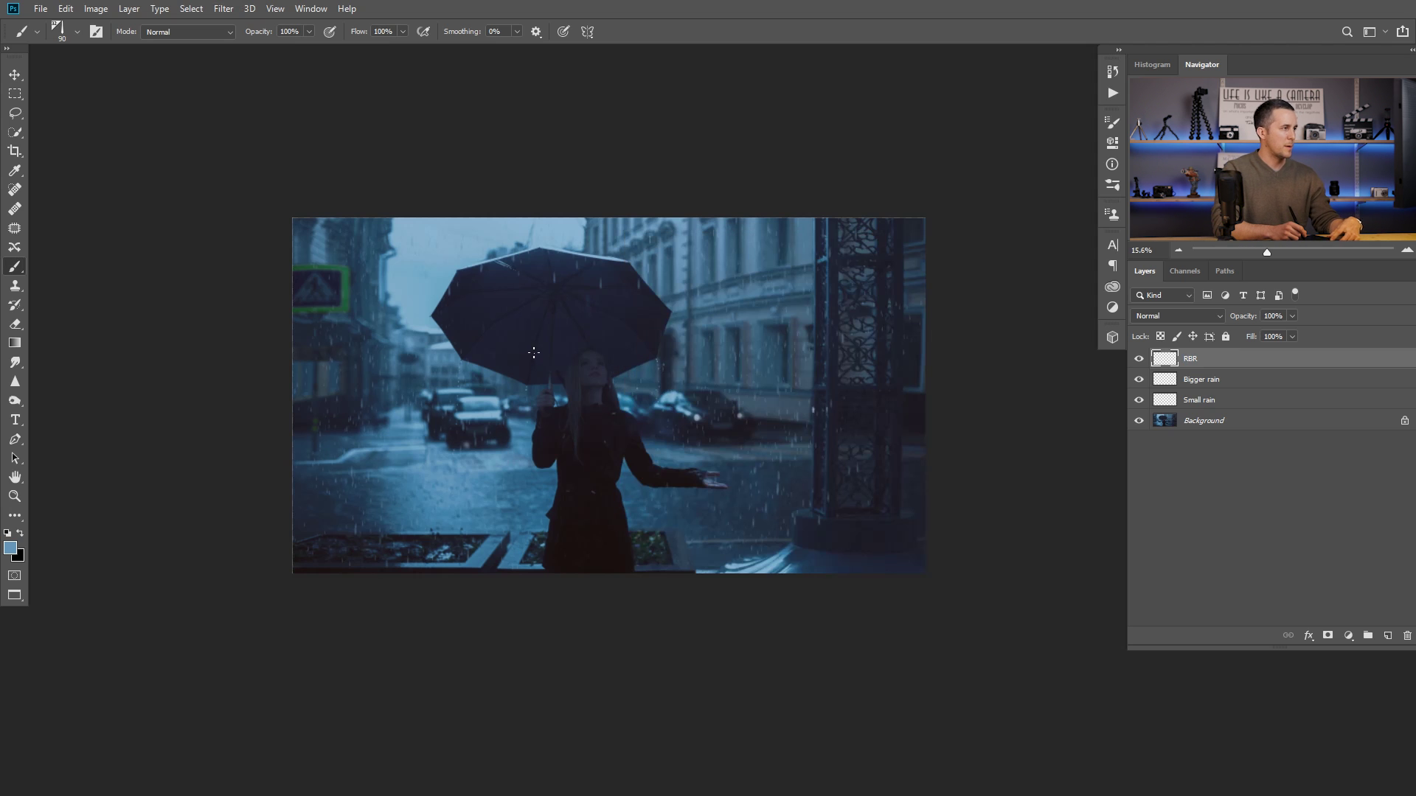
{"action": "left_click", "coordinate": [413, 324]}
{"action": "left_click", "coordinate": [922, 362]}
{"action": "key", "text": "ctrl+z"}
{"action": "mouse_move", "coordinate": [605, 328]}
{"action": "left_mouse_down"}
{"action": "mouse_move", "coordinate": [398, 280]}
{"action": "mouse_move", "coordinate": [847, 287]}
{"action": "mouse_move", "coordinate": [845, 412]}
{"action": "mouse_move", "coordinate": [421, 200]}
{"action": "left_mouse_up"}
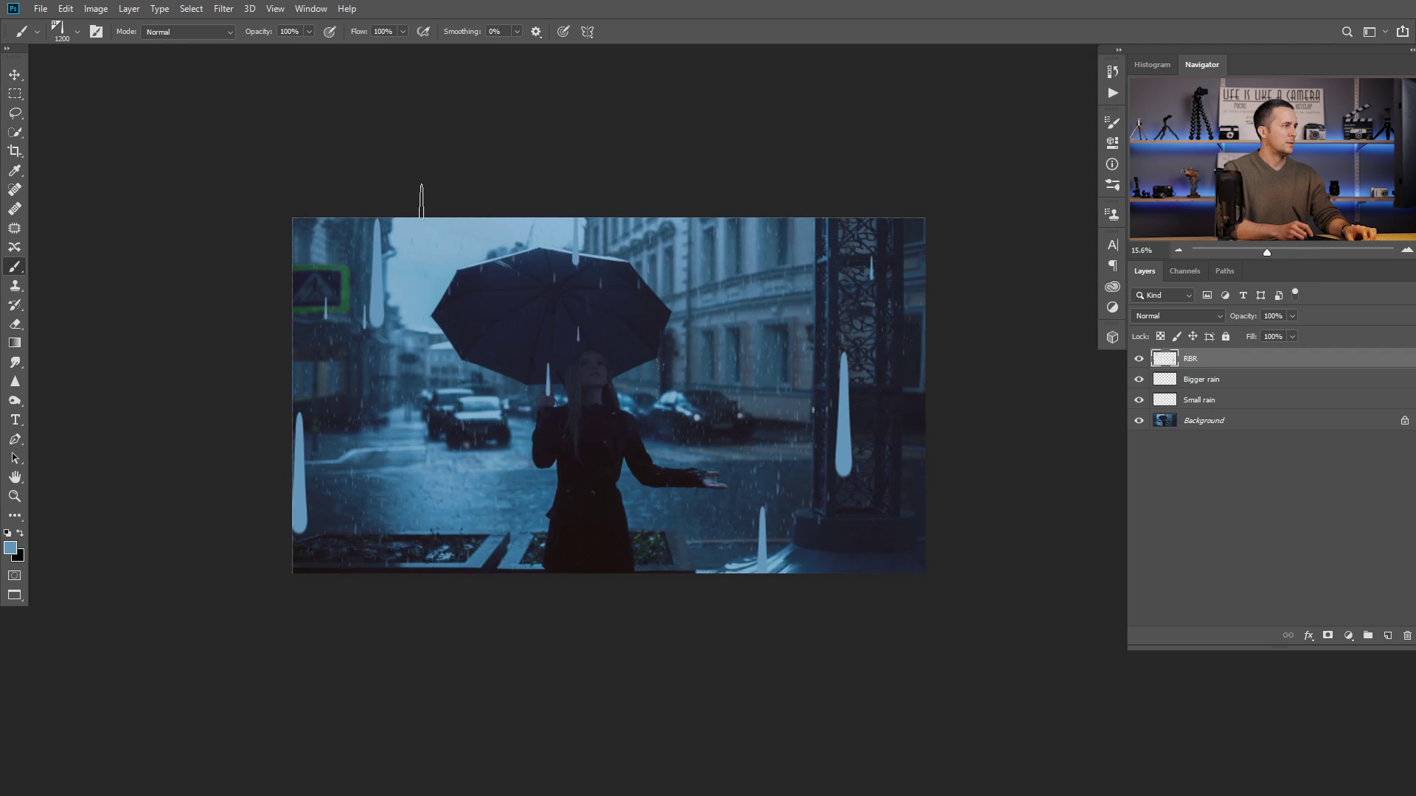
- Blur the large drops on the RBR layer with a Gaussian Blur of 69.7 pixels radius
{"action": "left_click", "coordinate": [223, 8]}
{"action": "mouse_move", "coordinate": [295, 181]}
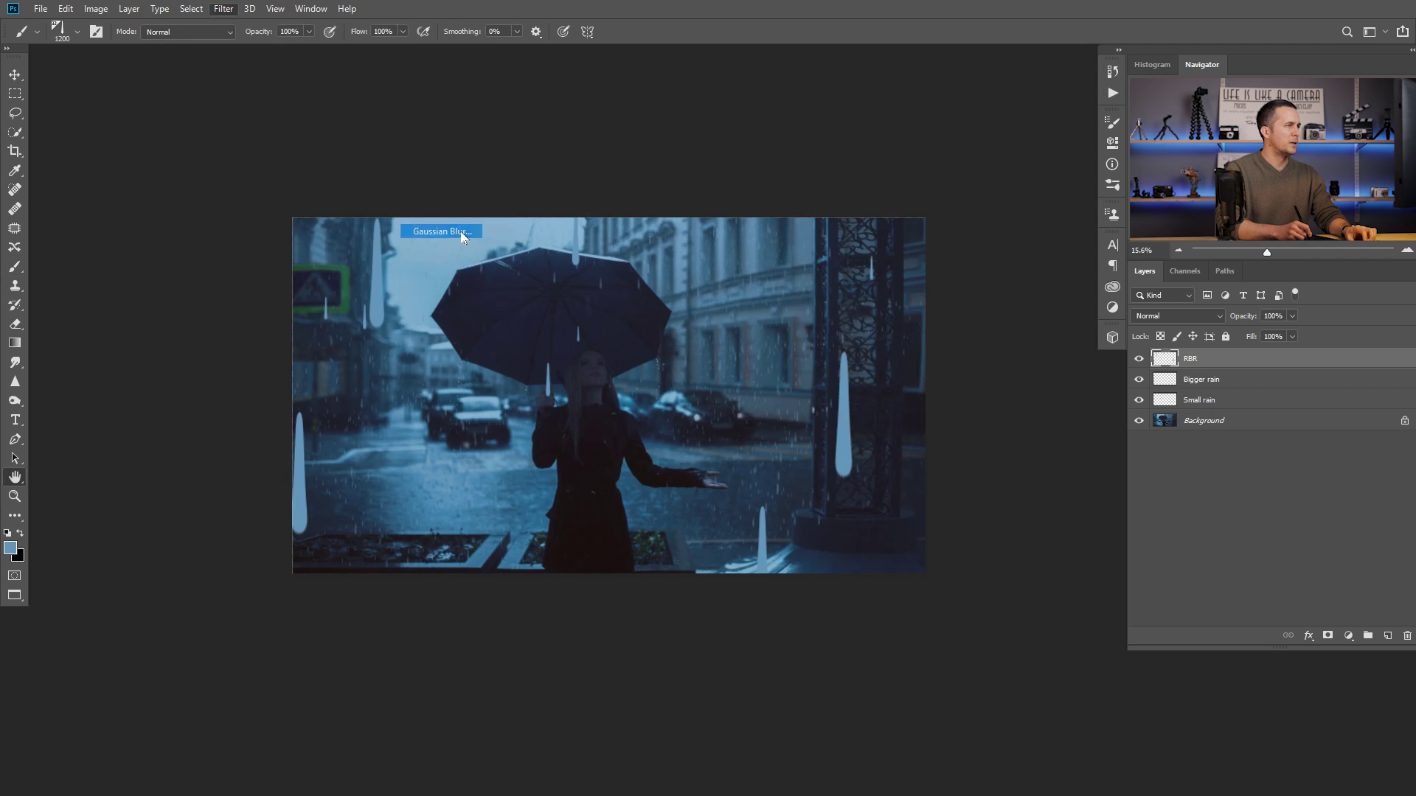
{"action": "left_click", "coordinate": [453, 232]}
{"action": "left_click_drag", "start_coordinate": [777, 169], "coordinate": [906, 180]}
{"action": "left_click_drag", "start_coordinate": [863, 399], "coordinate": [879, 398]}
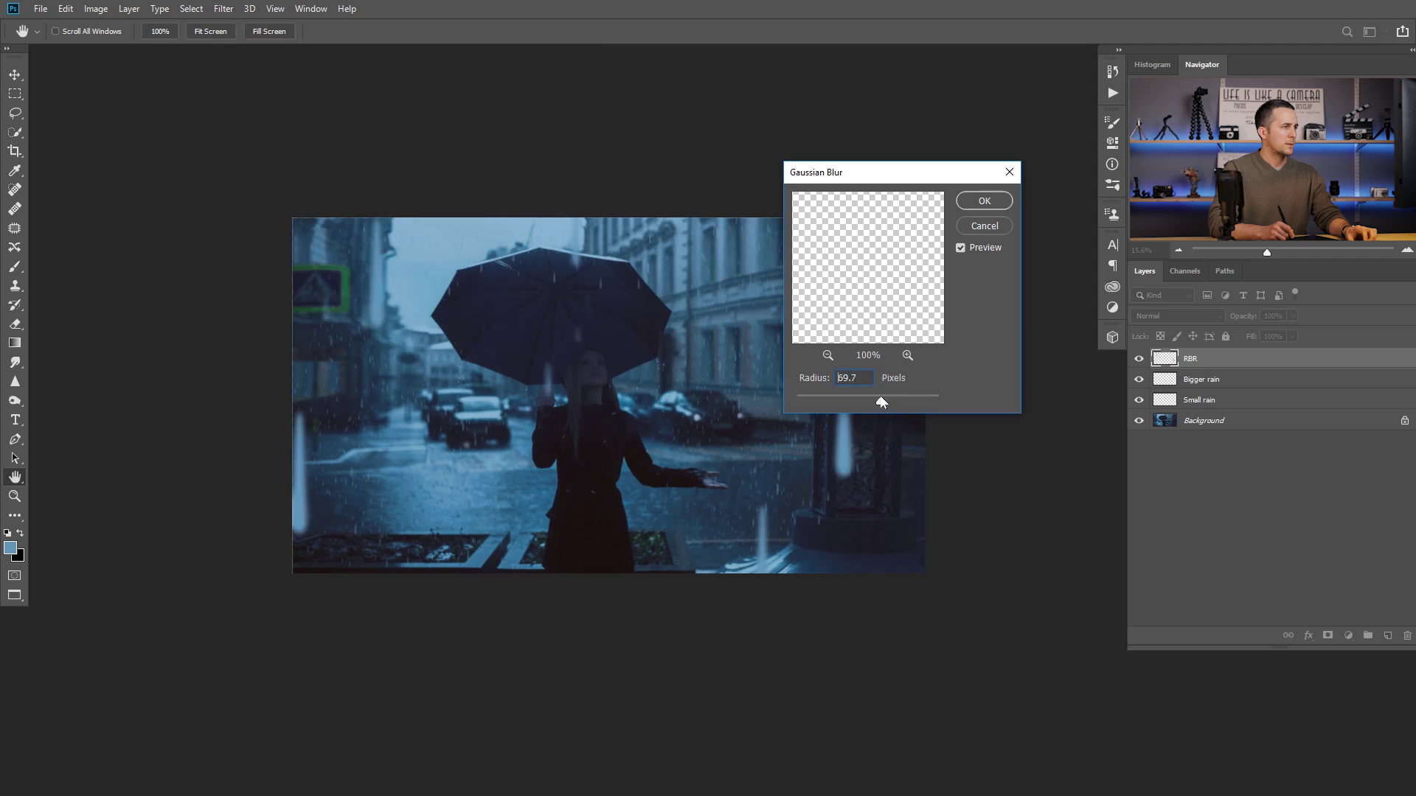
{"action": "left_click", "coordinate": [993, 200]}
- Motion-blur the RBR layer at a 90° angle over 382 pixels and reduce its opacity to 67%
{"action": "left_click", "coordinate": [224, 8]}
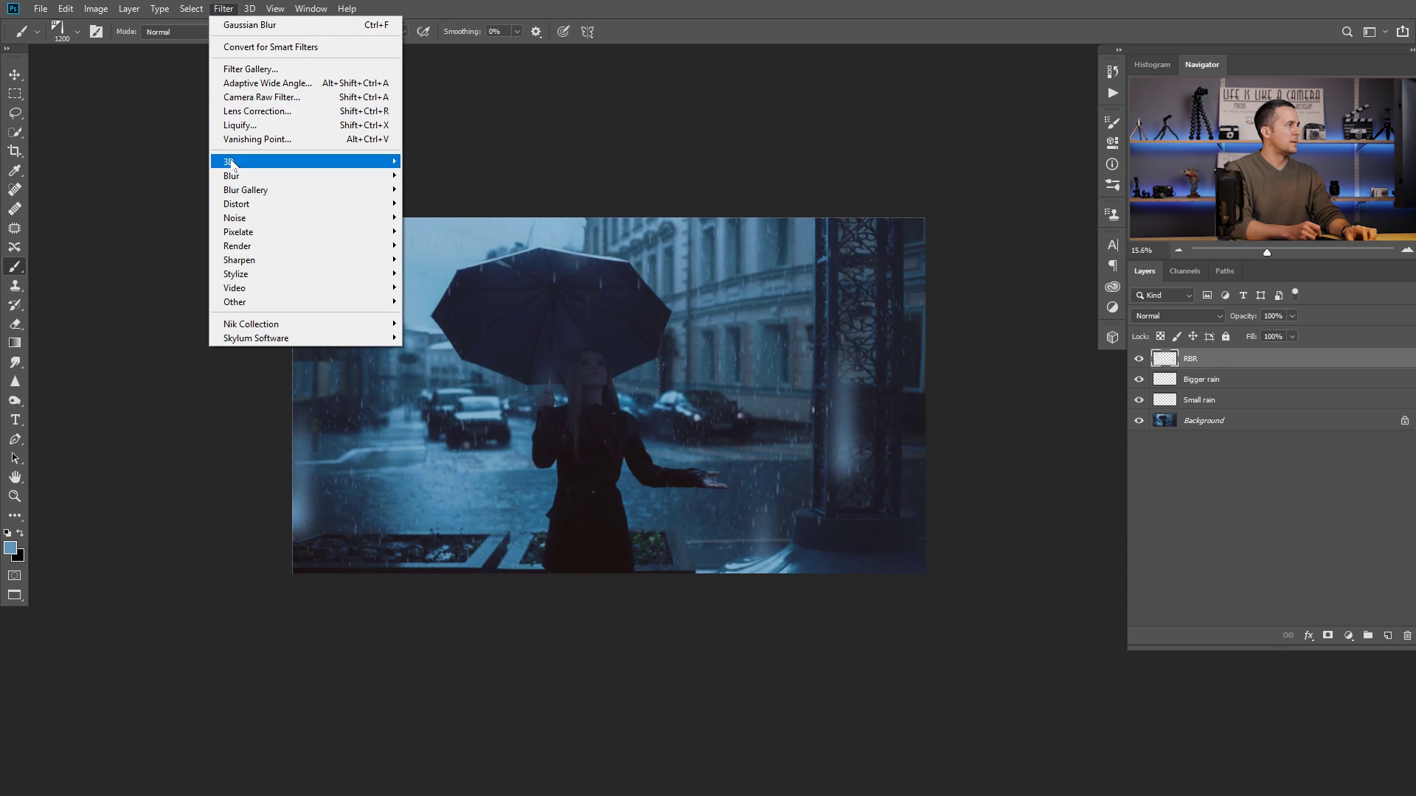
{"action": "mouse_move", "coordinate": [231, 176]}
{"action": "left_click", "coordinate": [431, 259]}
{"action": "left_click_drag", "start_coordinate": [583, 515], "coordinate": [640, 519]}
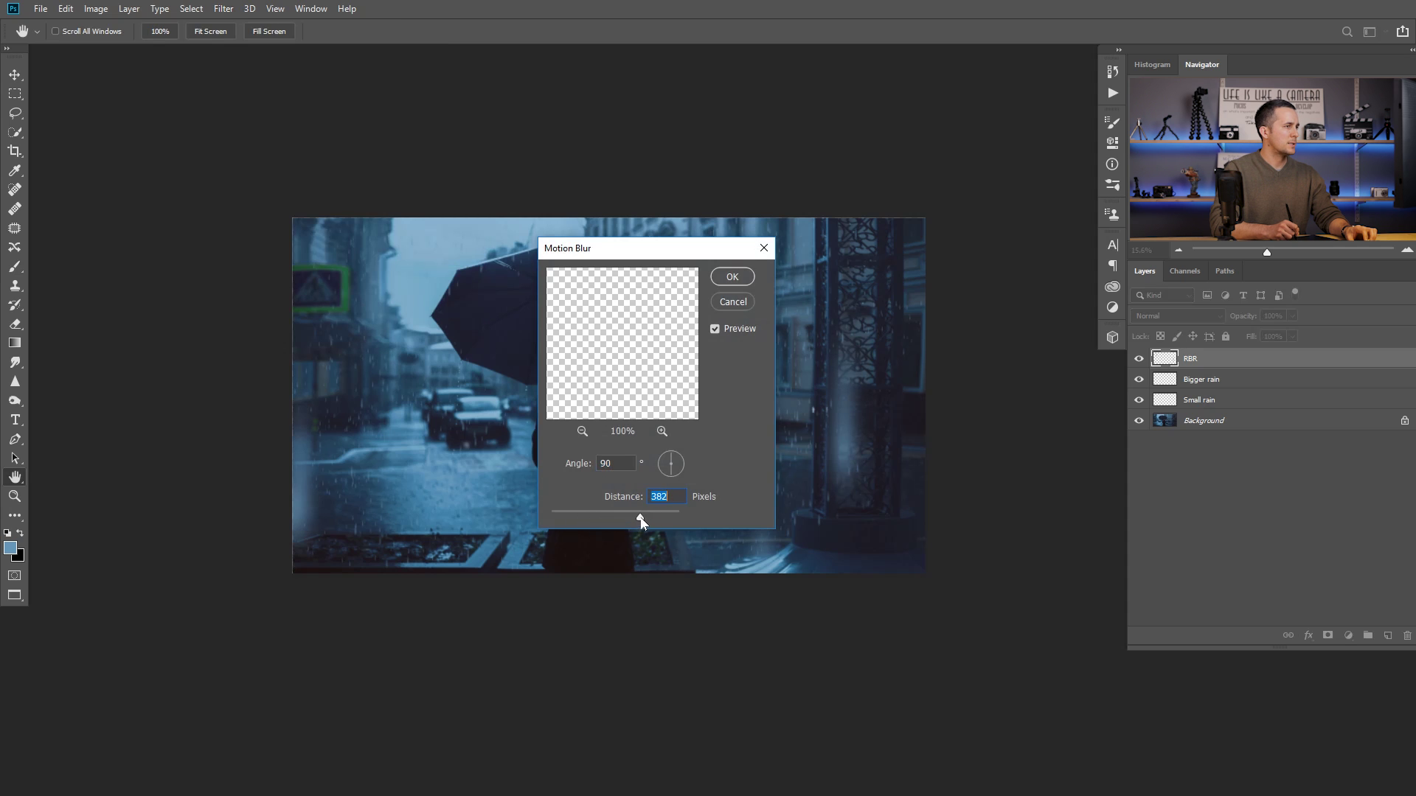
{"action": "left_click", "coordinate": [731, 277]}
{"action": "key", "text": "b"}
{"action": "left_click_drag", "start_coordinate": [1244, 316], "coordinate": [1219, 318]}
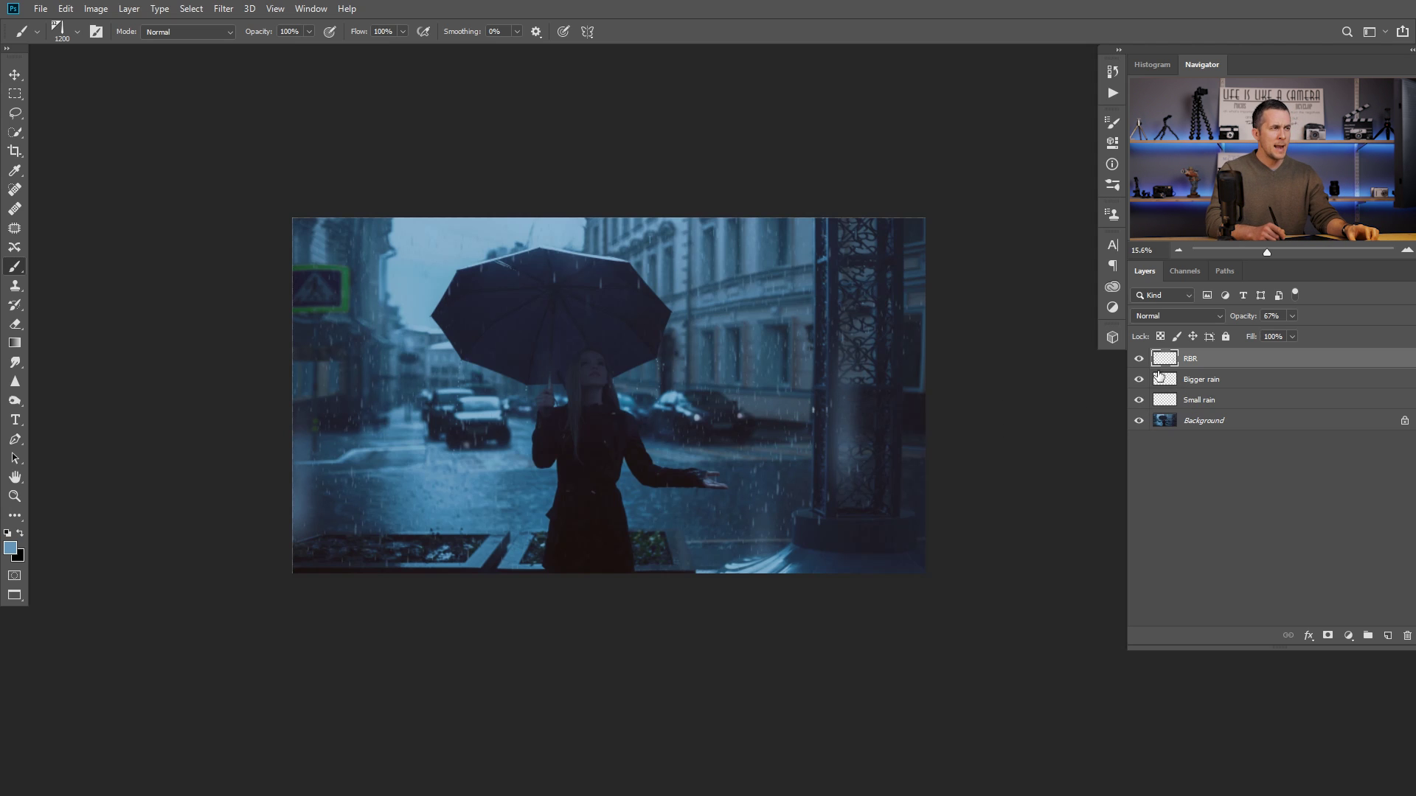
- Collect the RBR, Bigger rain and Small rain layers in a hidden group and add an empty layer above it
{"action": "left_click", "coordinate": [1168, 403], "text": "shift"}
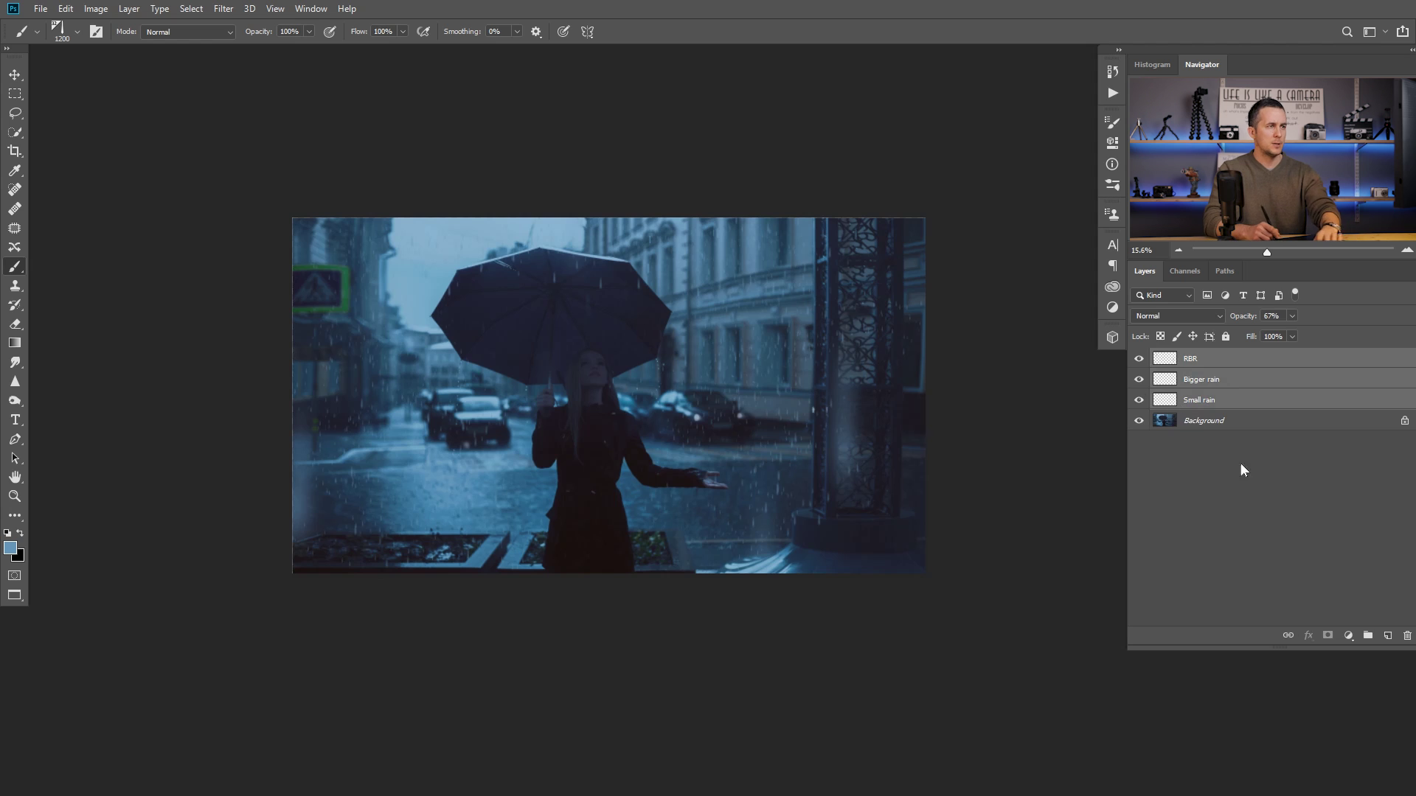
{"action": "key", "text": "Delete"}
{"action": "key", "text": "ctrl+z"}
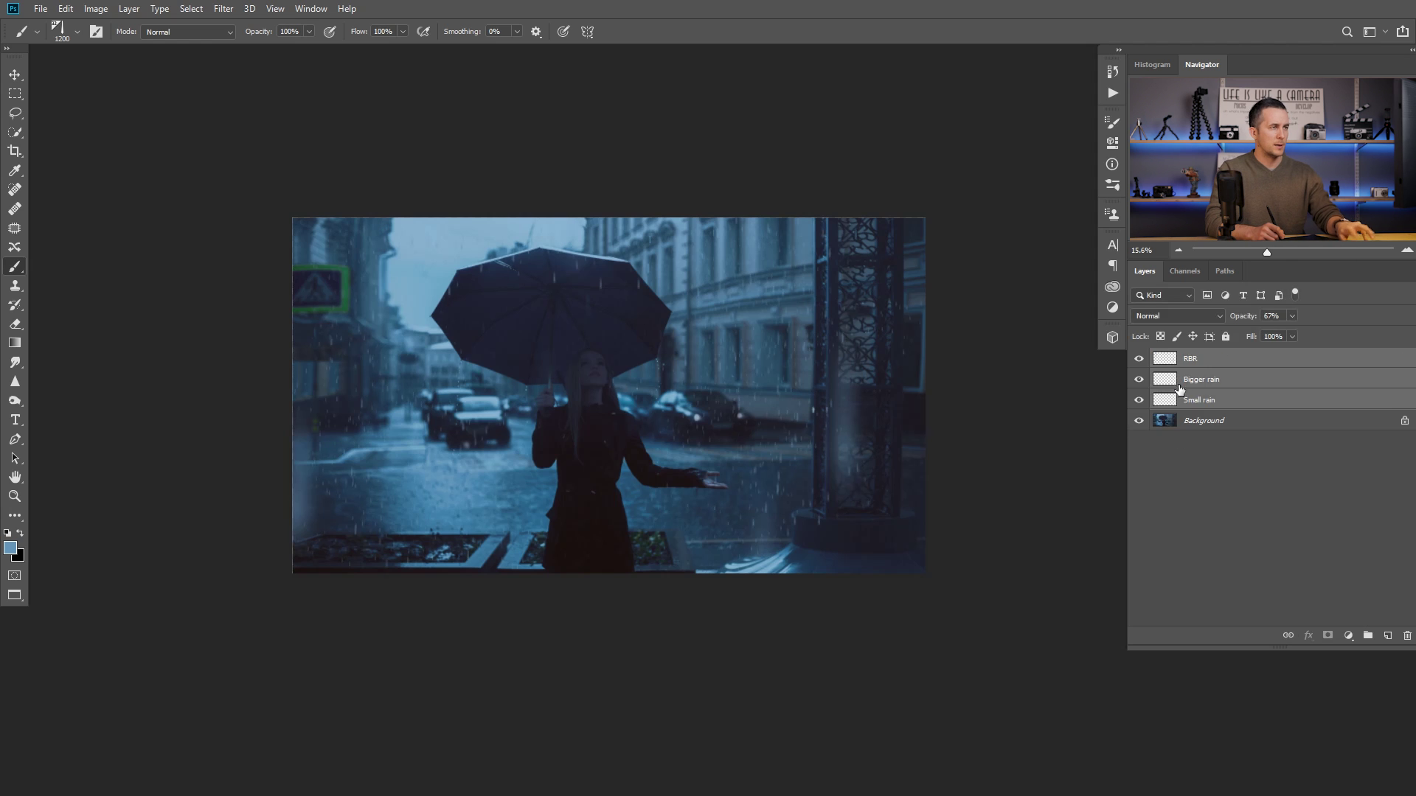
{"action": "key", "text": "ctrl+g"}
{"action": "left_click", "coordinate": [1139, 357]}
{"action": "left_click", "coordinate": [1388, 636]}
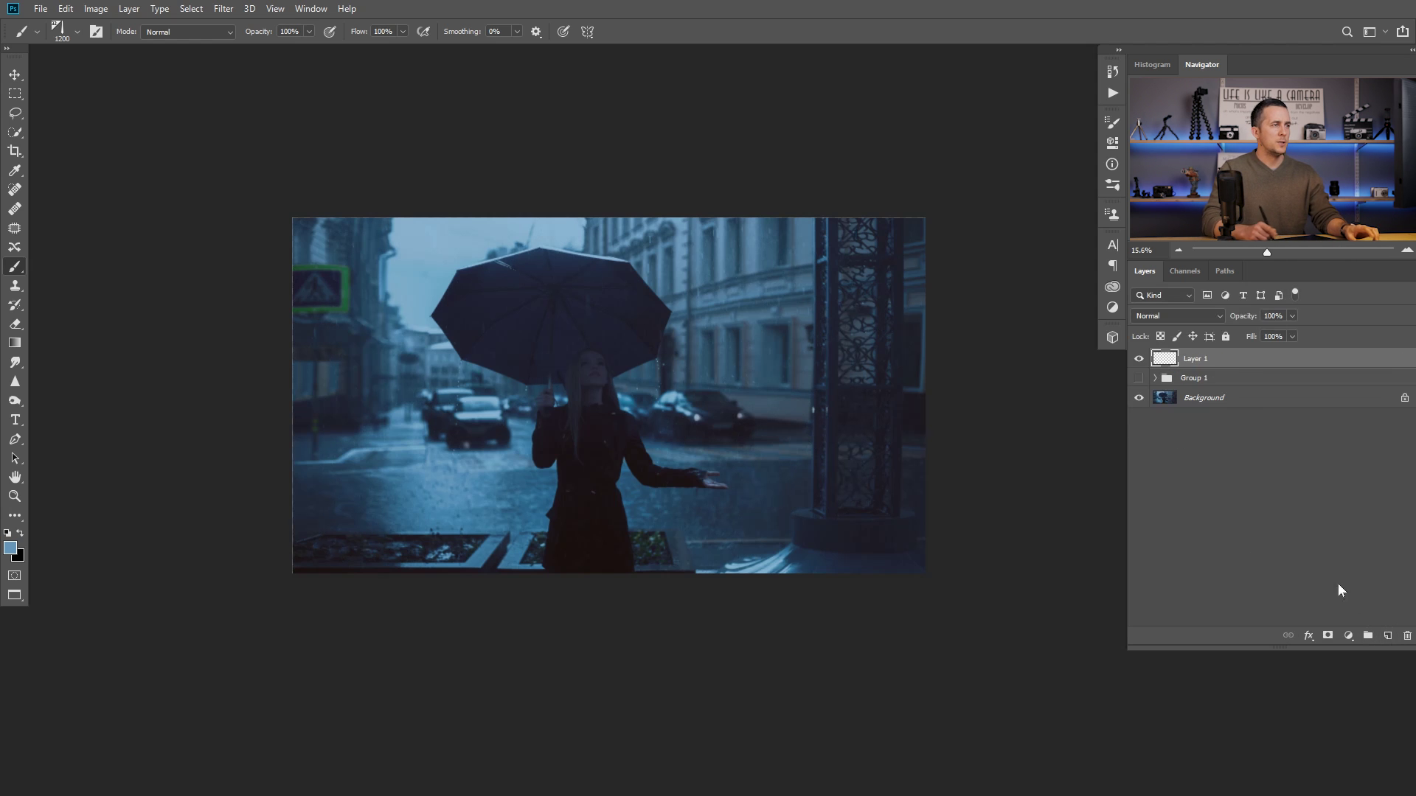
- Try the Rain brush 01 preset at 1200 px on the empty Layer 1
{"action": "scroll", "coordinate": [697, 402], "scroll_direction": "up", "scroll_amount": 1}
{"action": "right_click", "coordinate": [680, 361]}
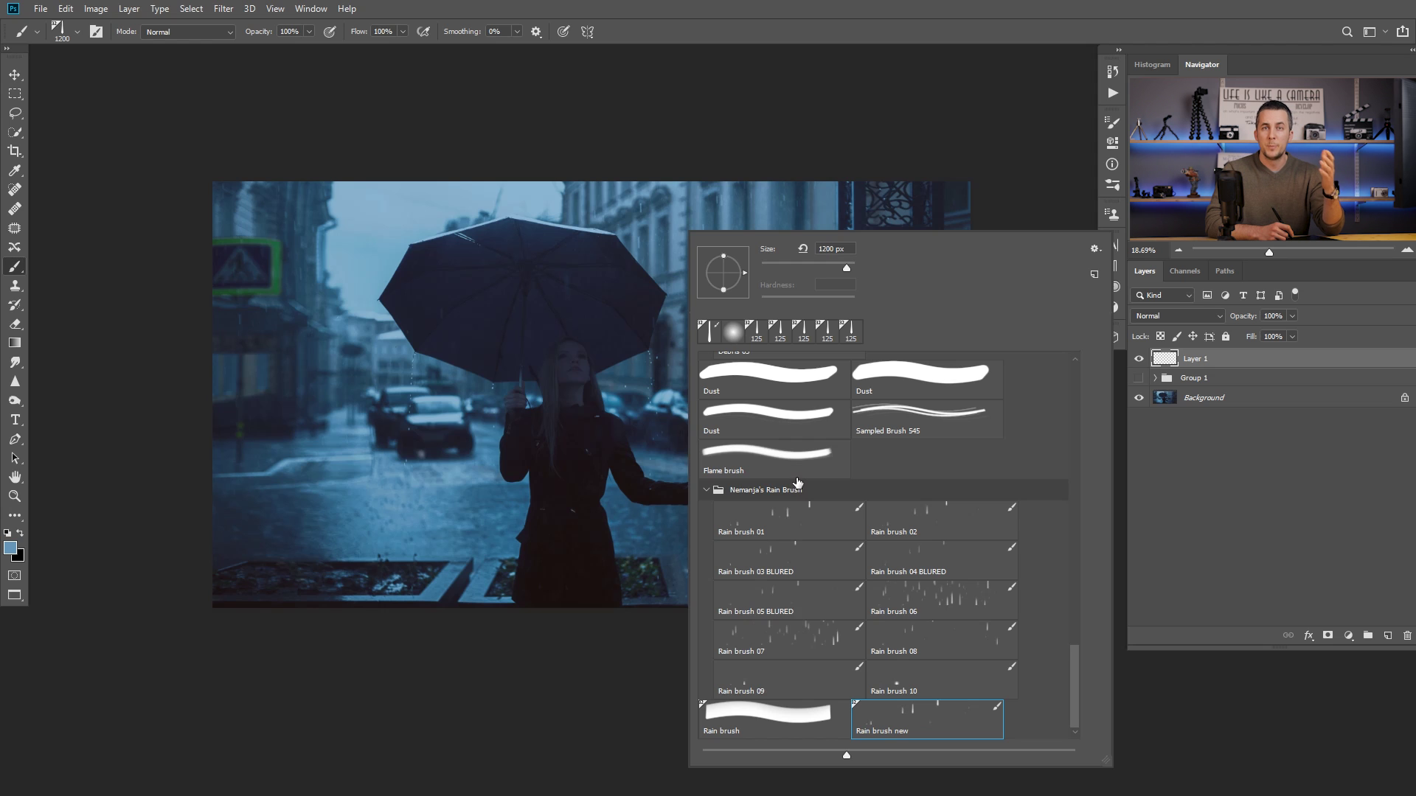
{"action": "left_click", "coordinate": [813, 523]}
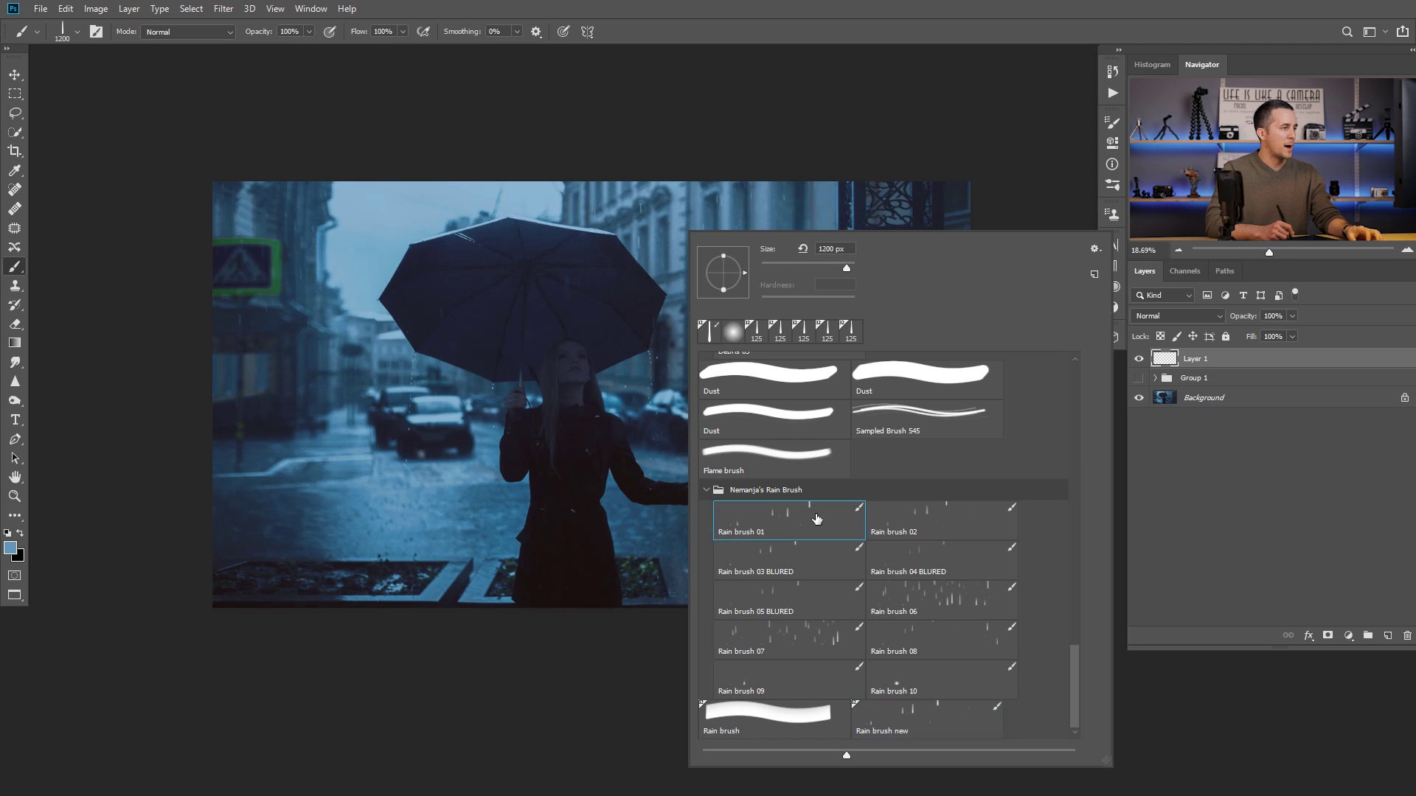
{"action": "left_click", "coordinate": [288, 261]}
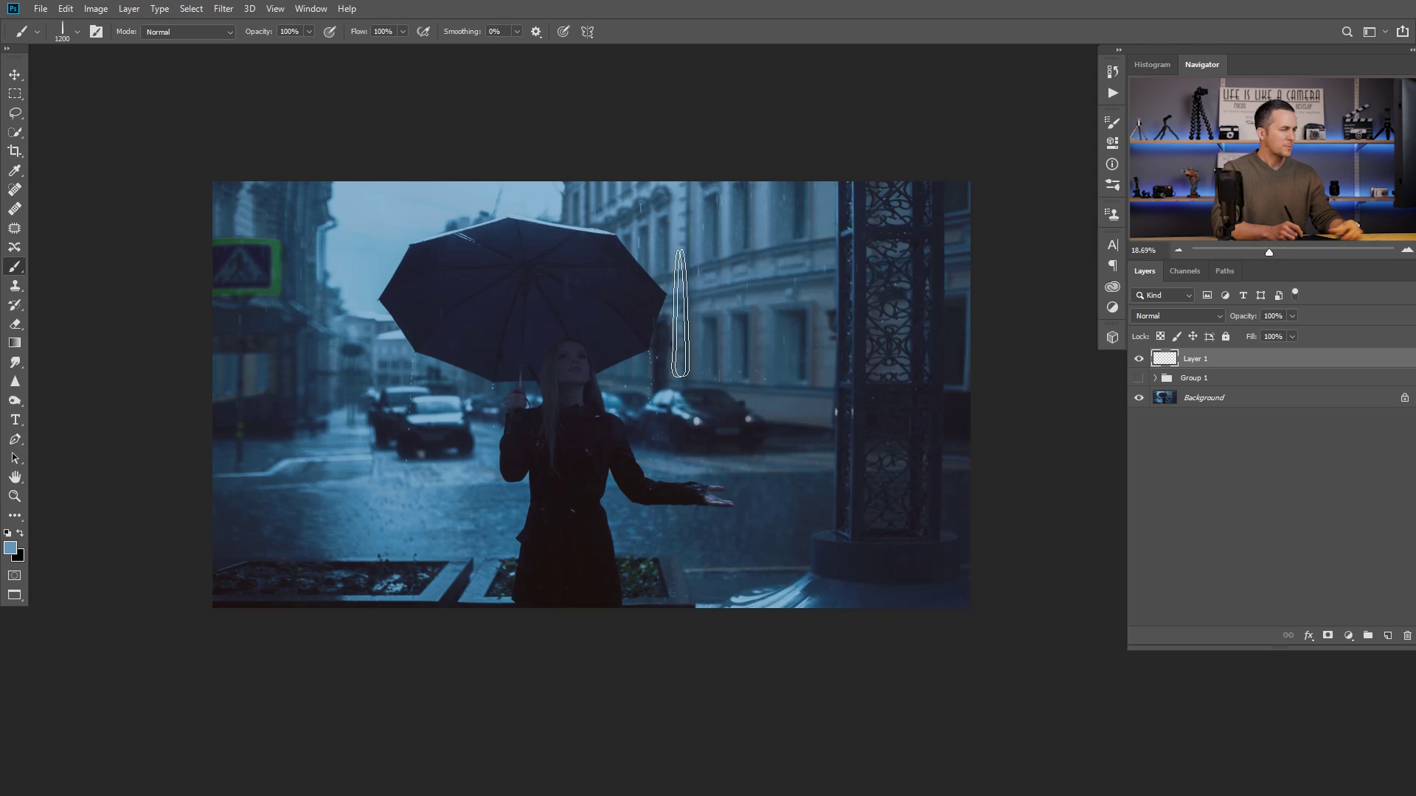
- Paint small rain across the photo on Layer 1 with the Rain brush 04 BLURED preset at 300 px and 125 px
{"action": "right_click", "coordinate": [679, 314]}
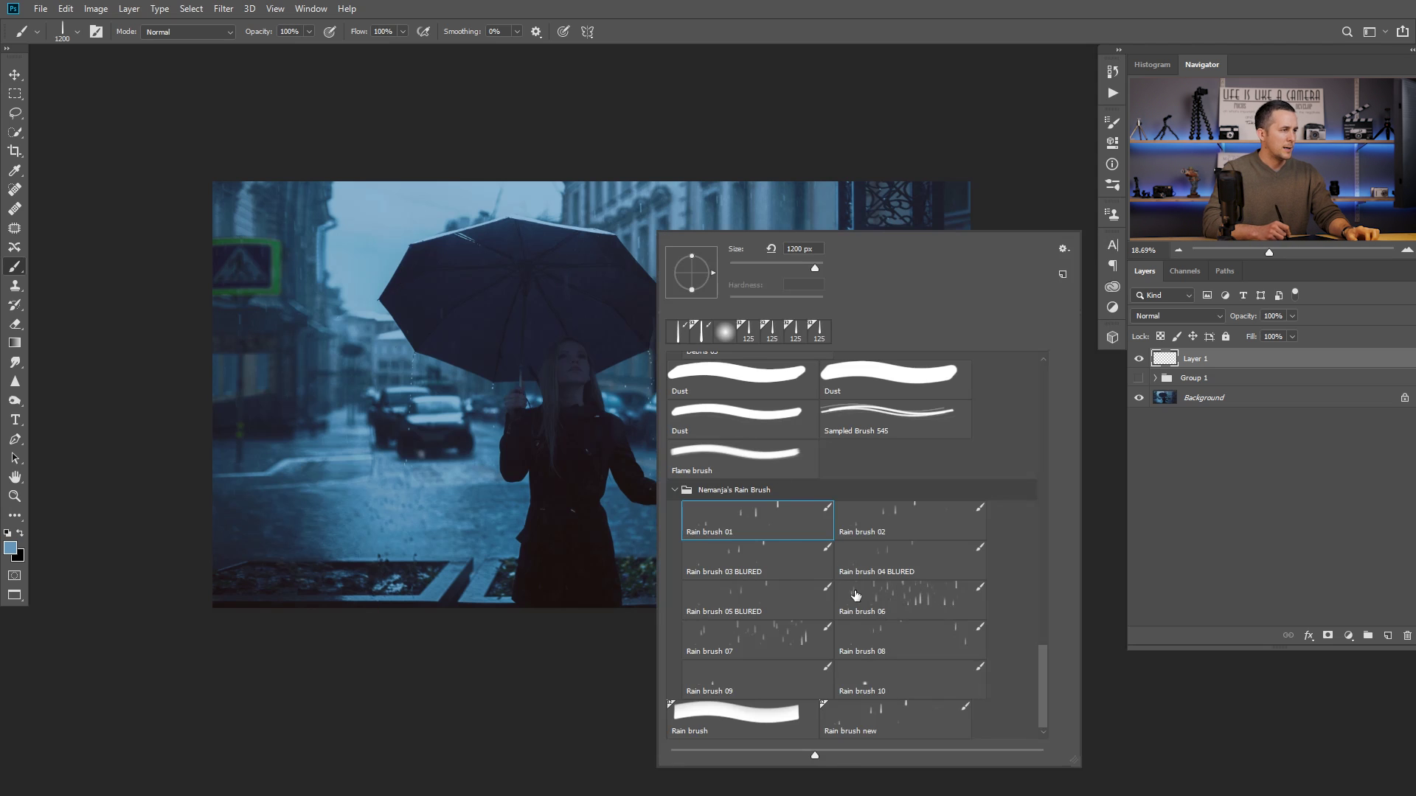
{"action": "left_click", "coordinate": [897, 565]}
{"action": "key", "text": "Return"}
{"action": "scroll", "coordinate": [523, 412], "scroll_direction": "up", "scroll_amount": 2}
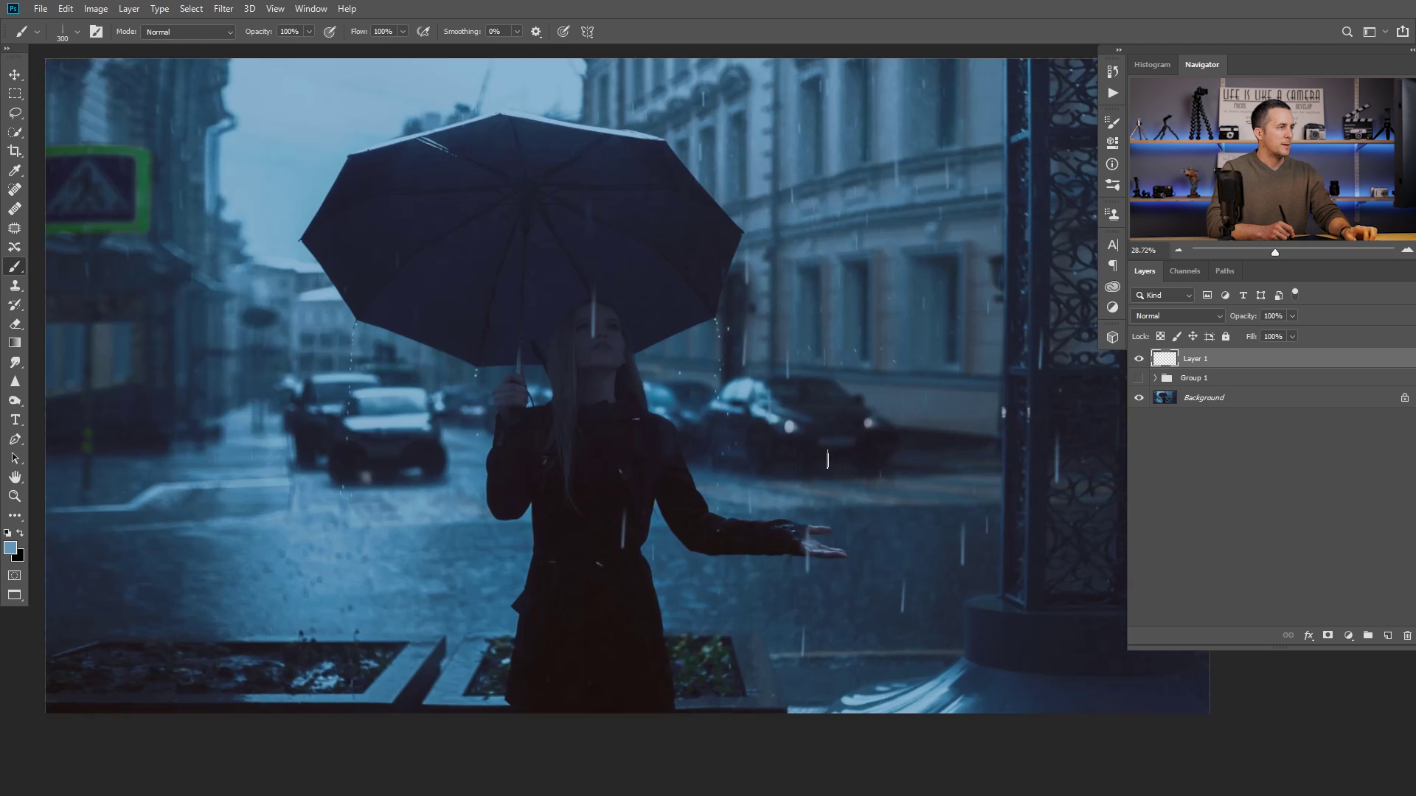
{"action": "scroll", "coordinate": [838, 419], "scroll_direction": "down", "scroll_amount": 2}
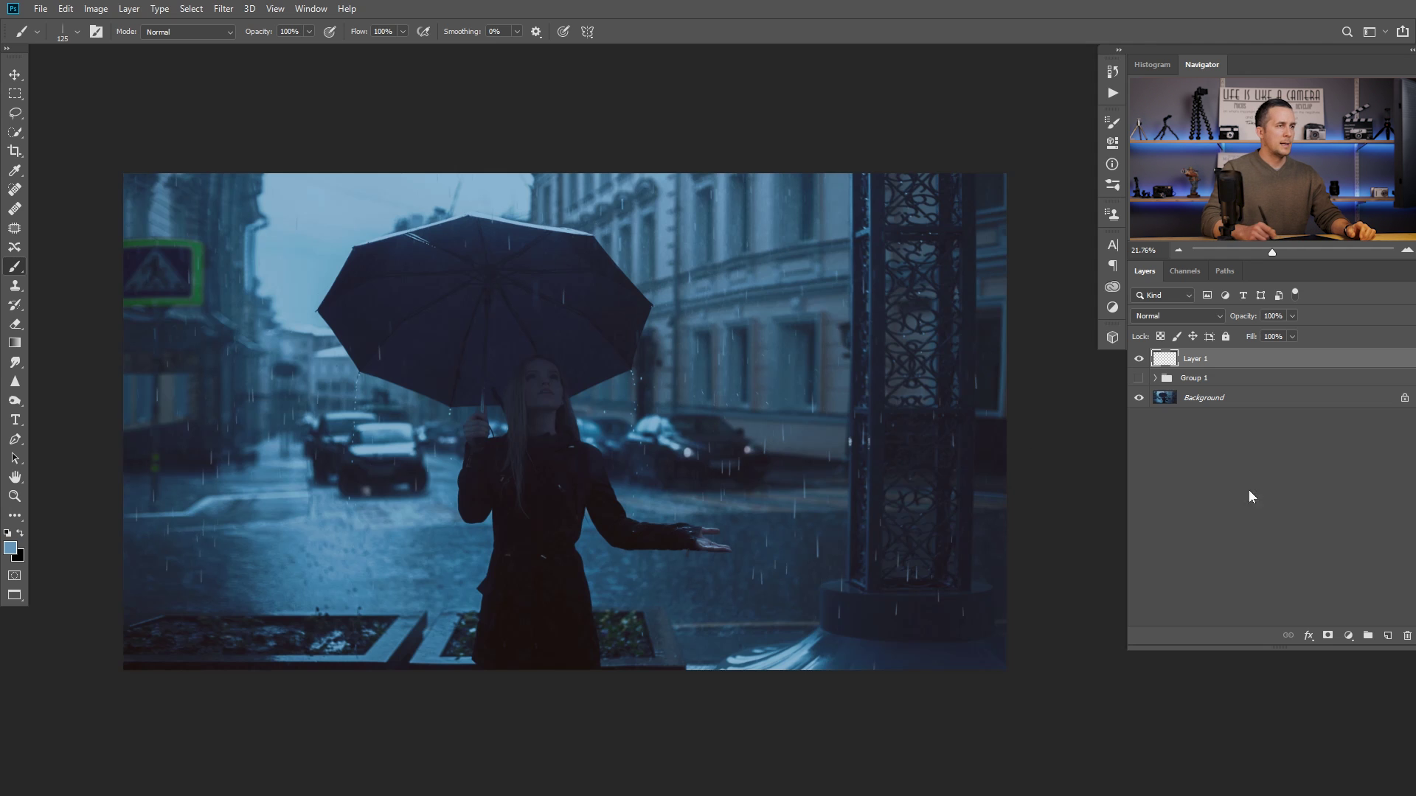
- Add a new layer and paint a few larger drops on it with the Rain brush 05 BLURED preset at 1000 px
{"action": "left_click", "coordinate": [1387, 635]}
{"action": "right_click", "coordinate": [774, 470]}
{"action": "left_click", "coordinate": [803, 604]}
{"action": "left_click", "coordinate": [359, 465]}
{"action": "key", "text": "bracketright"}
{"action": "key", "text": "bracketright"}
{"action": "key", "text": "bracketright"}
{"action": "key", "text": "bracketright"}
{"action": "key", "text": "bracketright"}
{"action": "key", "text": "bracketright"}
{"action": "key", "text": "bracketright"}
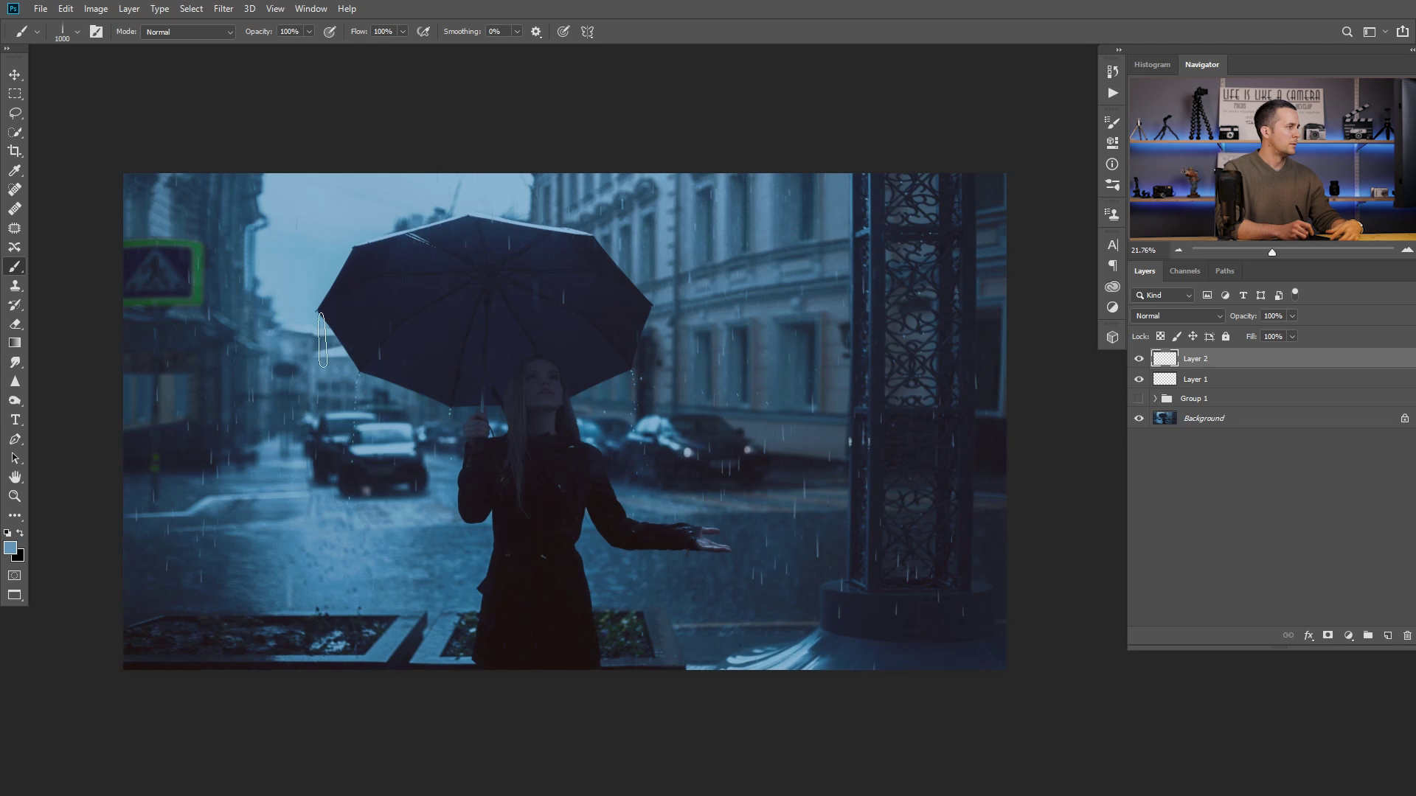
{"action": "left_click", "coordinate": [901, 587]}
- Add another layer and paint a few very large drops on it with the Rain brush 03 BLURED preset at 3200 px
{"action": "left_click", "coordinate": [1387, 635]}
{"action": "right_click", "coordinate": [727, 501]}
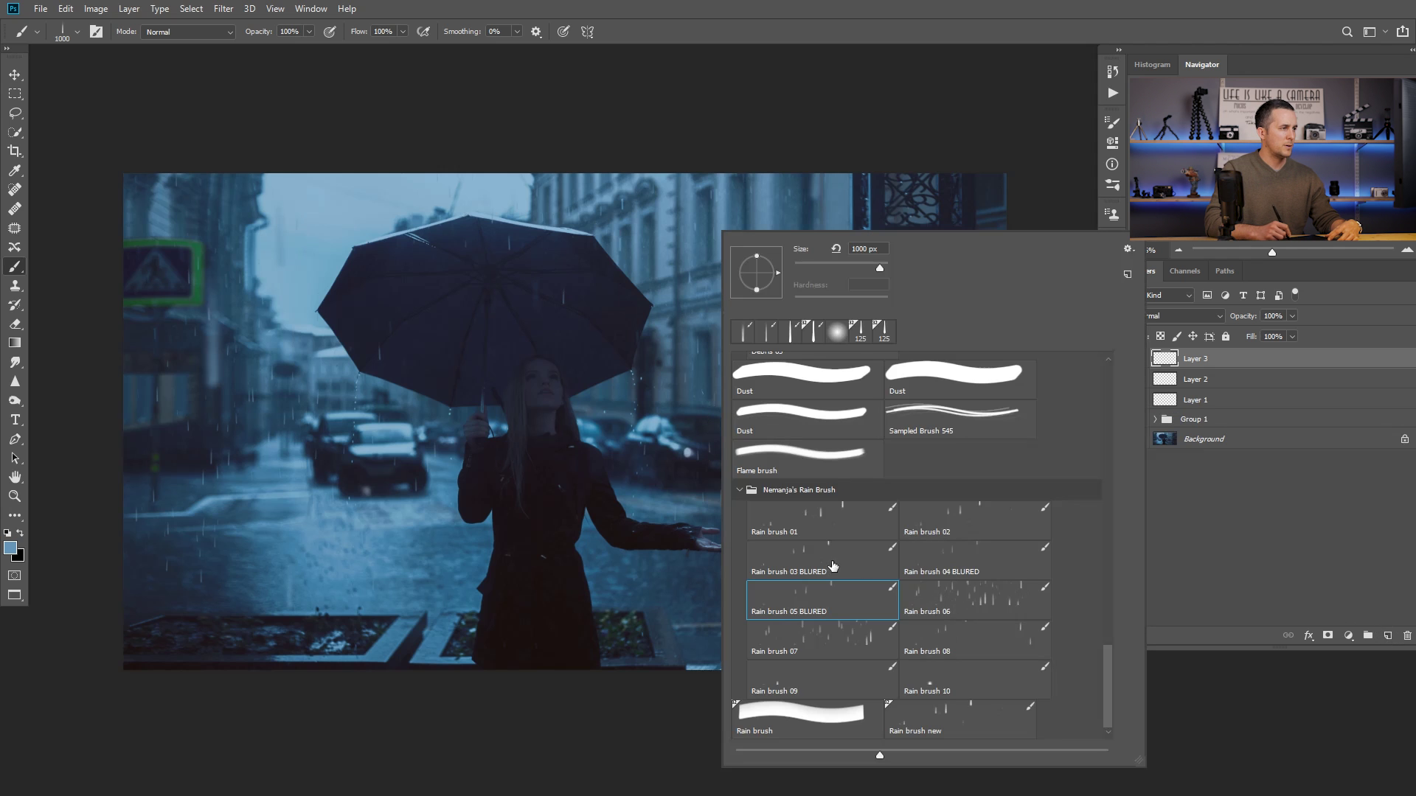
{"action": "left_click", "coordinate": [797, 565]}
{"action": "left_click", "coordinate": [756, 446]}
{"action": "left_click", "coordinate": [776, 449]}
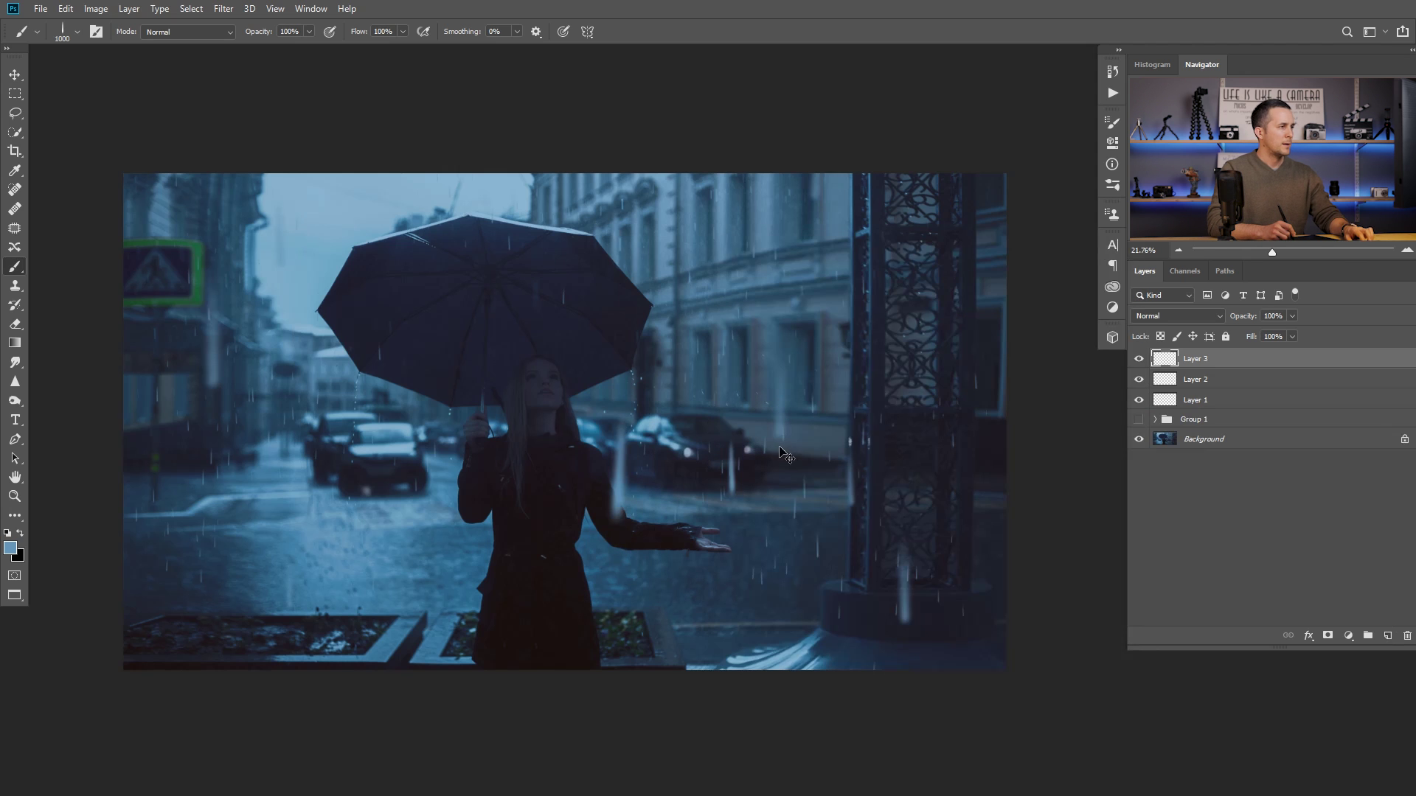
{"action": "key", "text": "bracketright"}
{"action": "key", "text": "bracketright"}
{"action": "key", "text": "bracketright"}
{"action": "key", "text": "bracketright"}
{"action": "key", "text": "bracketright"}
{"action": "key", "text": "bracketright"}
{"action": "key", "text": "bracketright"}
{"action": "key", "text": "bracketright"}
{"action": "key", "text": "bracketright"}
{"action": "key", "text": "bracketright"}
{"action": "key", "text": "bracketright"}
{"action": "key", "text": "bracketright"}
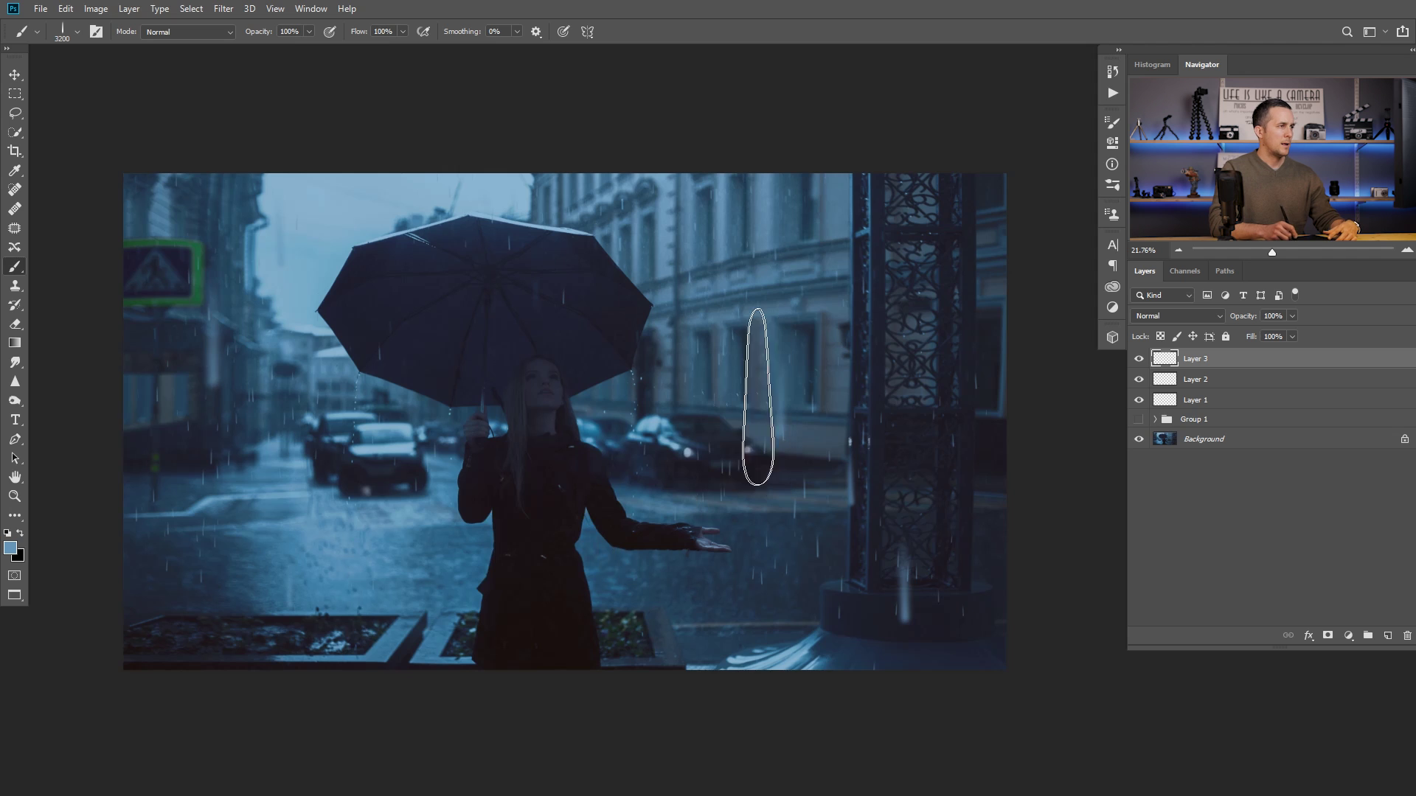
{"action": "left_click", "coordinate": [758, 398]}
{"action": "left_click", "coordinate": [847, 584]}
{"action": "left_click", "coordinate": [301, 313]}
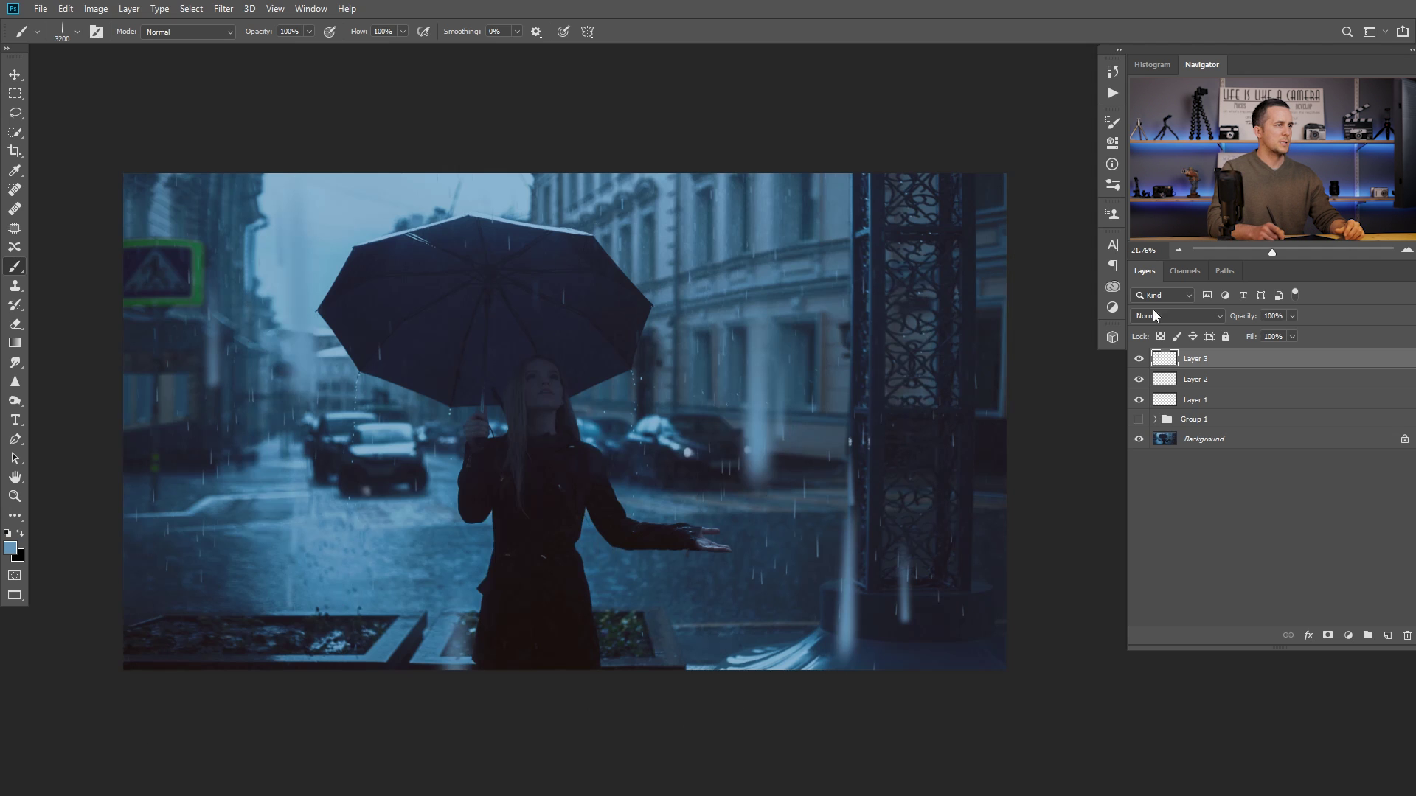
- Lower the opacity of Layer 3 to 59% and Layer 1 to 86%, and reduce Layer 2's opacity slightly
{"action": "left_click_drag", "start_coordinate": [1248, 318], "coordinate": [1219, 322]}
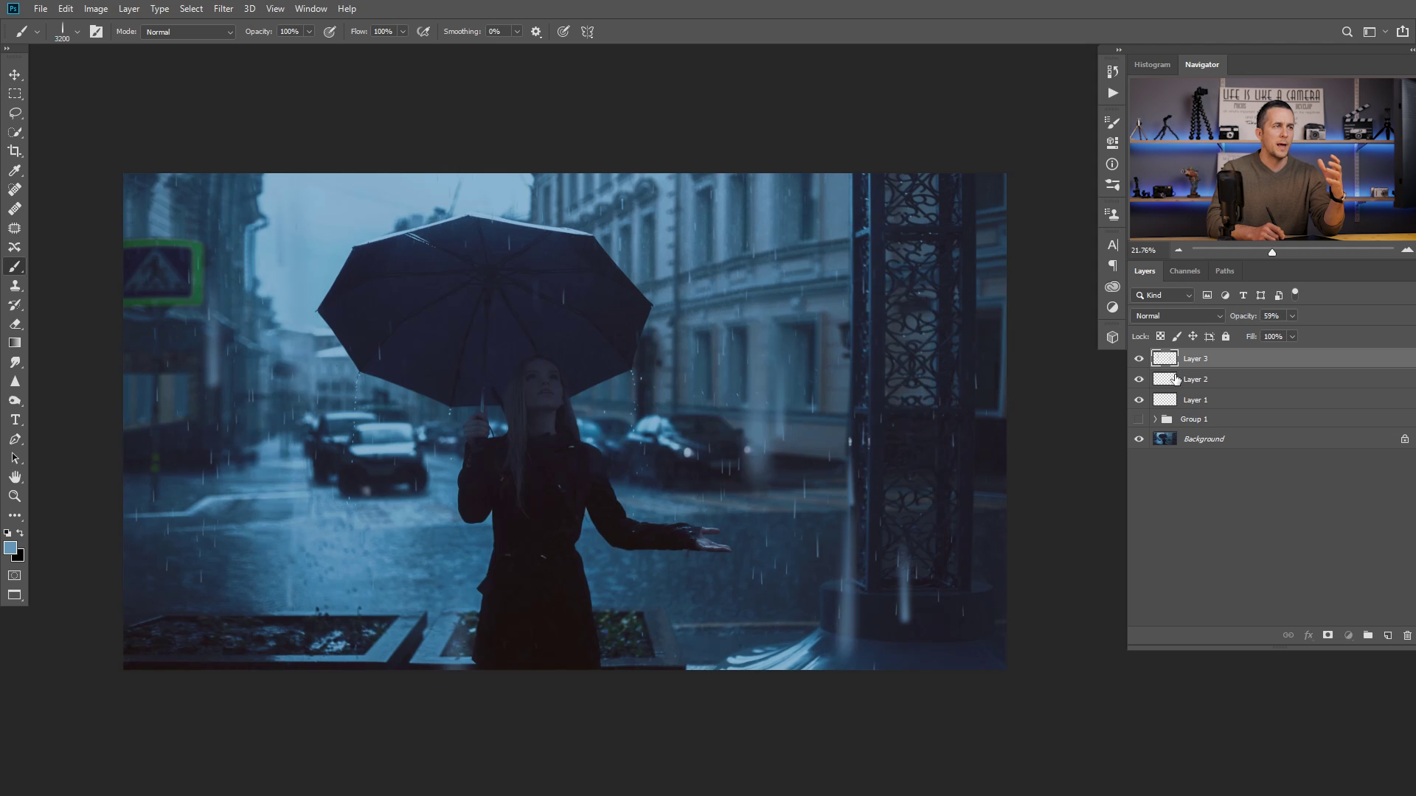
{"action": "left_click", "coordinate": [1176, 379]}
{"action": "left_click_drag", "start_coordinate": [1242, 317], "coordinate": [1232, 322]}
{"action": "left_click", "coordinate": [1169, 400]}
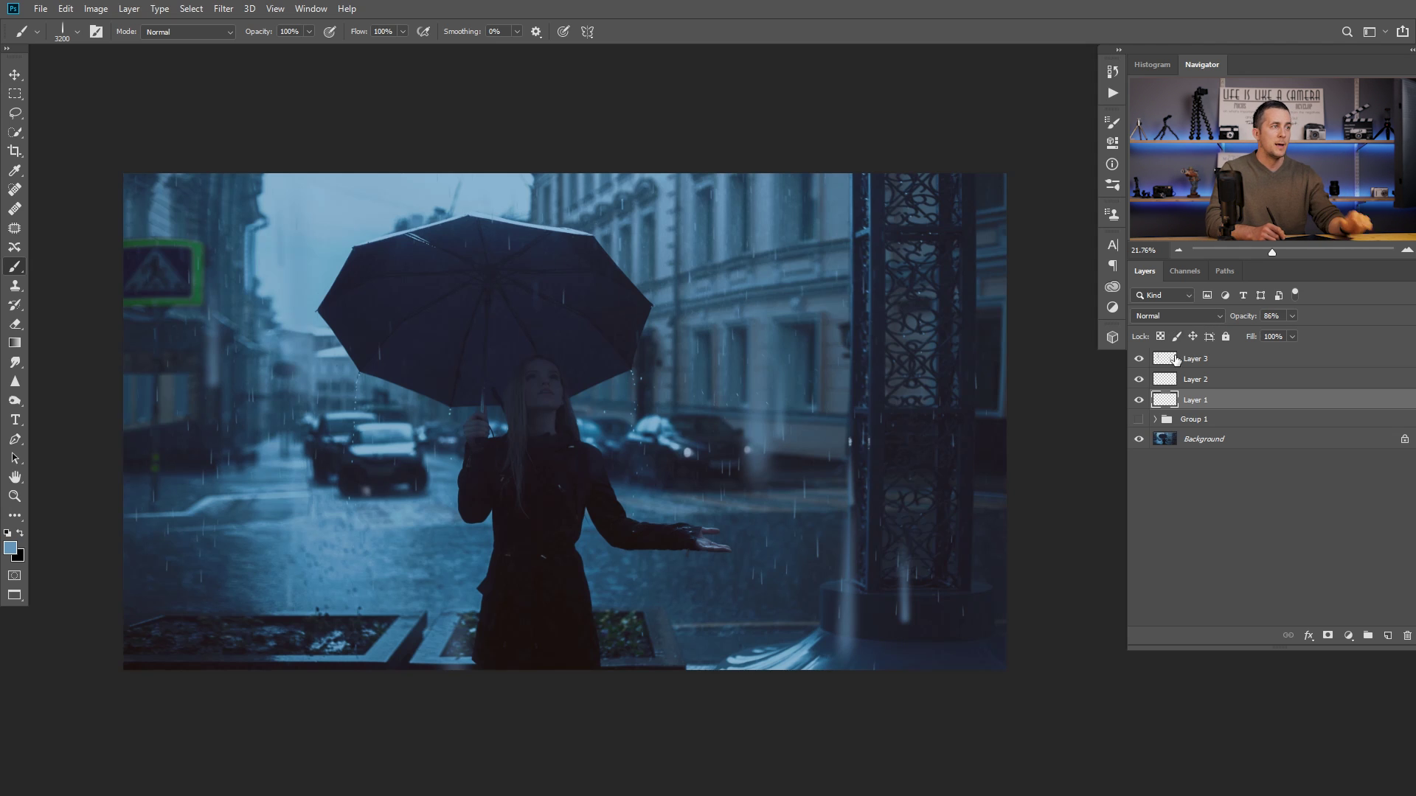
{"action": "left_click", "coordinate": [1216, 358]}
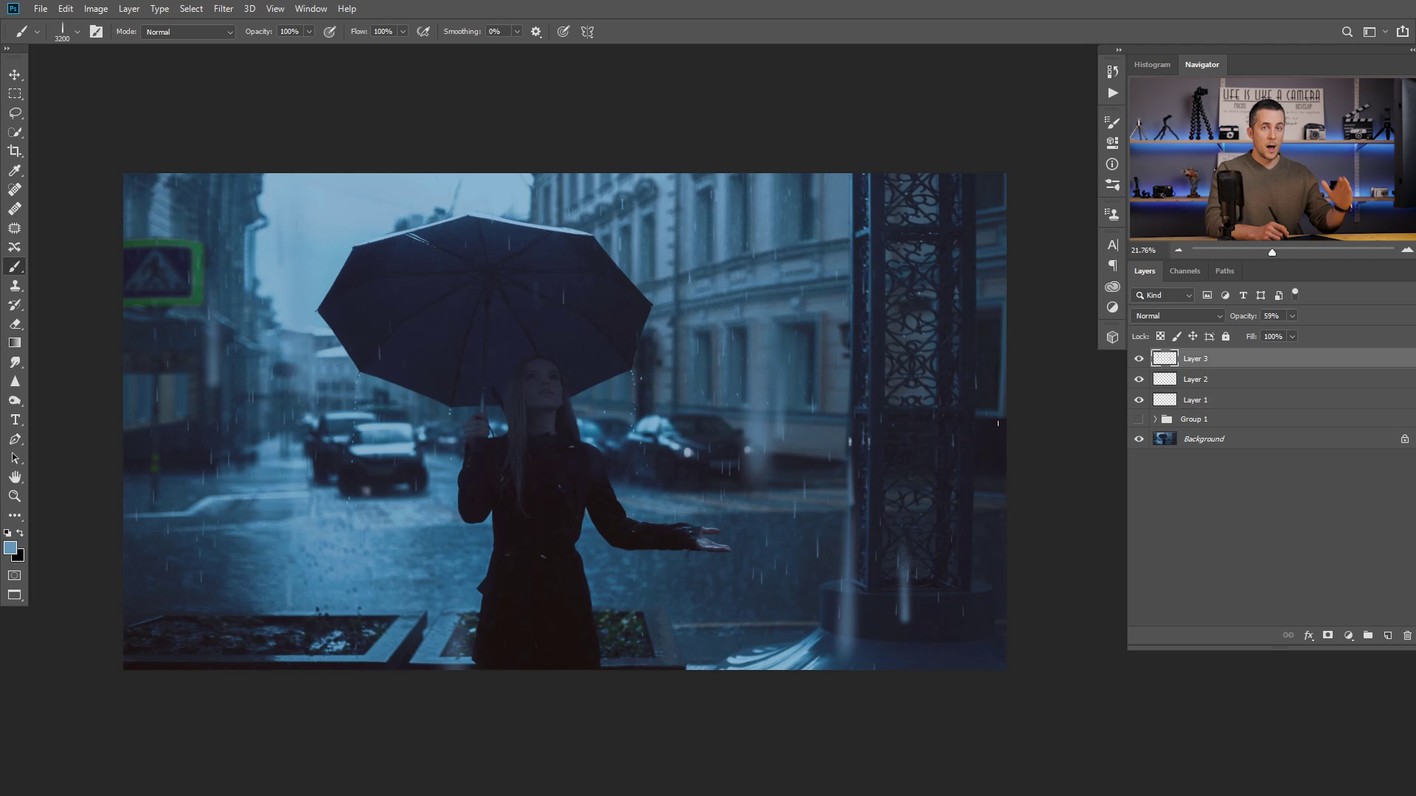
- Choose the Rain brush 04 BLURED preset
{"action": "right_click", "coordinate": [588, 233]}
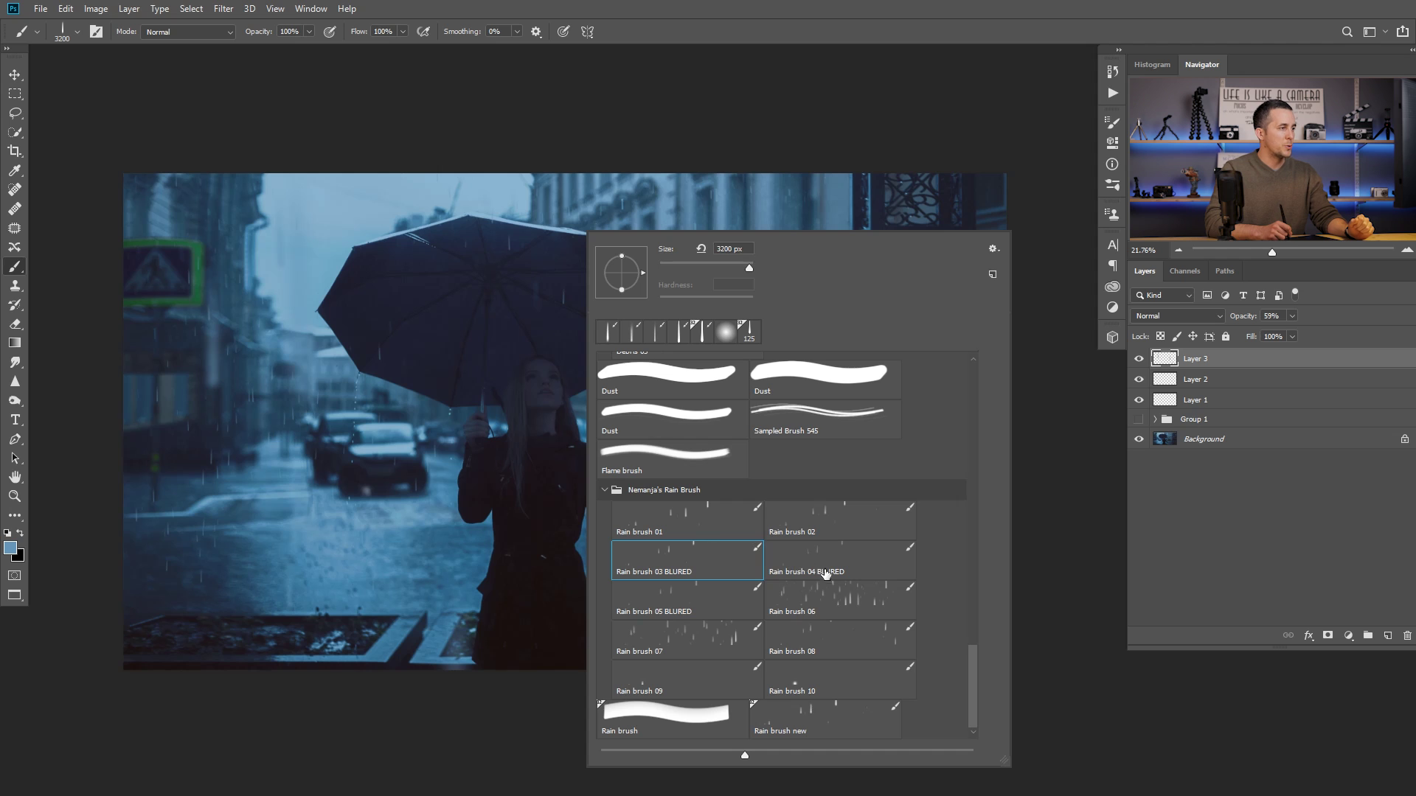
{"action": "left_click", "coordinate": [785, 546]}
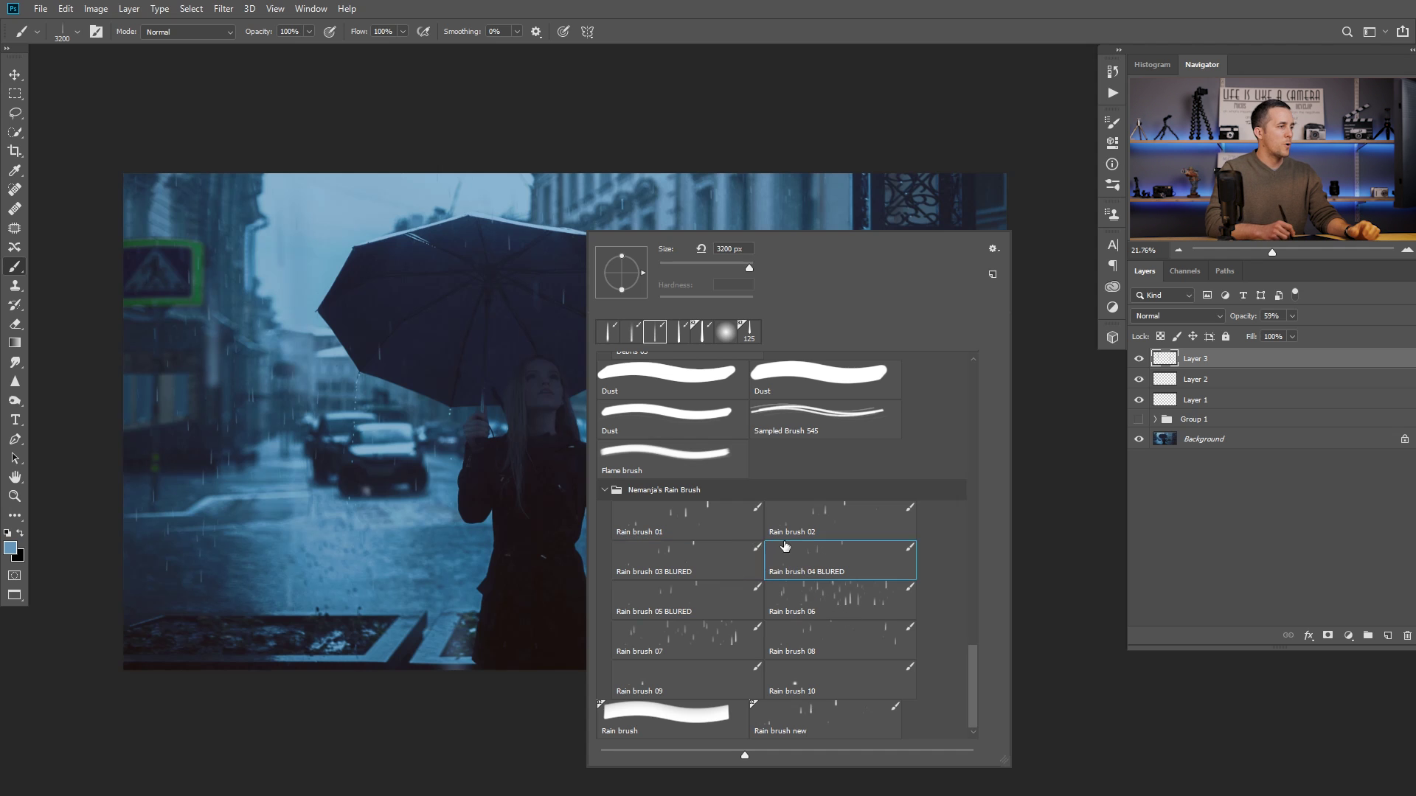
{"action": "left_click", "coordinate": [1324, 562]}
- Hide Layer 1, Layer 2 and Layer 3, and add an empty layer above them
{"action": "left_click_drag", "start_coordinate": [1146, 367], "coordinate": [1143, 402]}
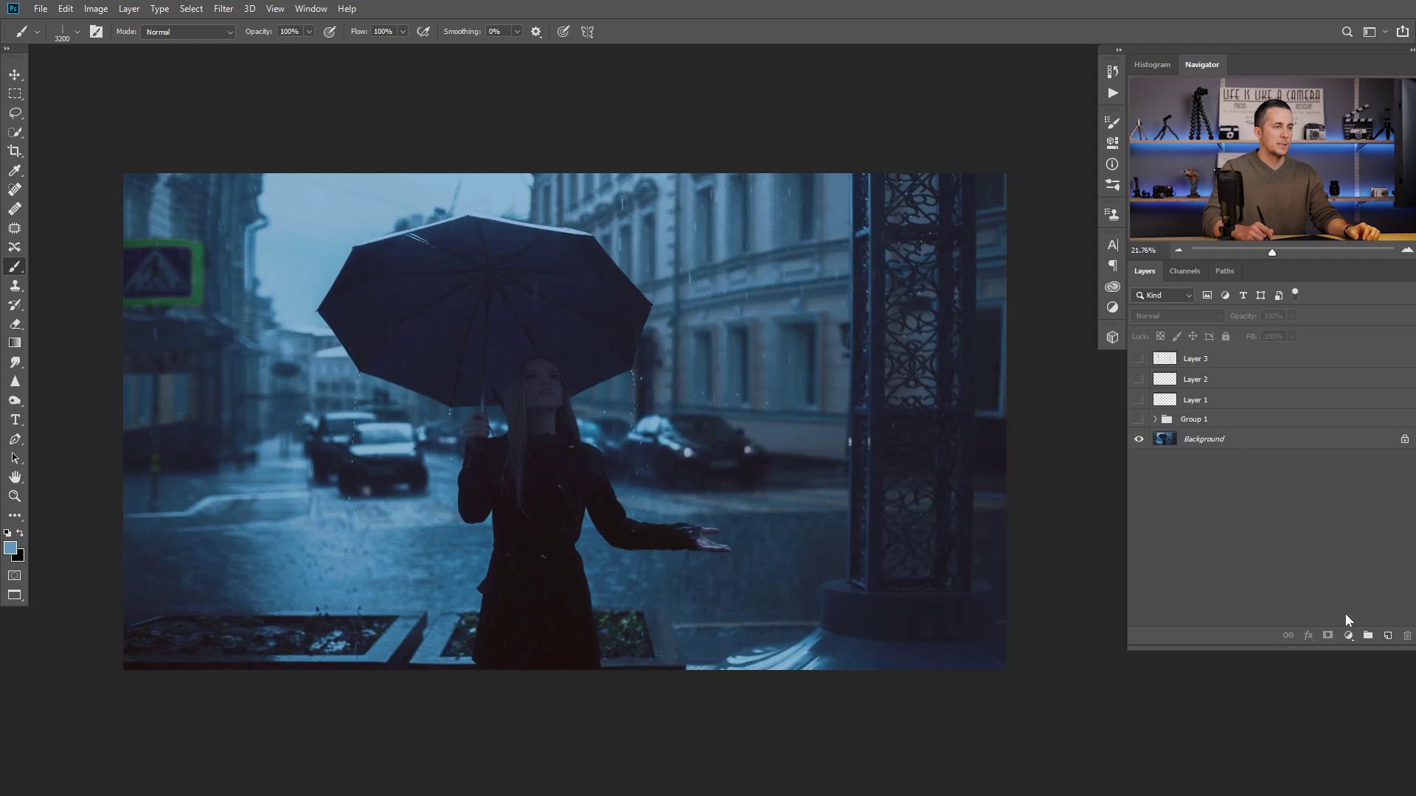
{"action": "left_click", "coordinate": [1387, 636]}
{"action": "scroll", "coordinate": [743, 369], "scroll_direction": "up", "scroll_amount": 1}
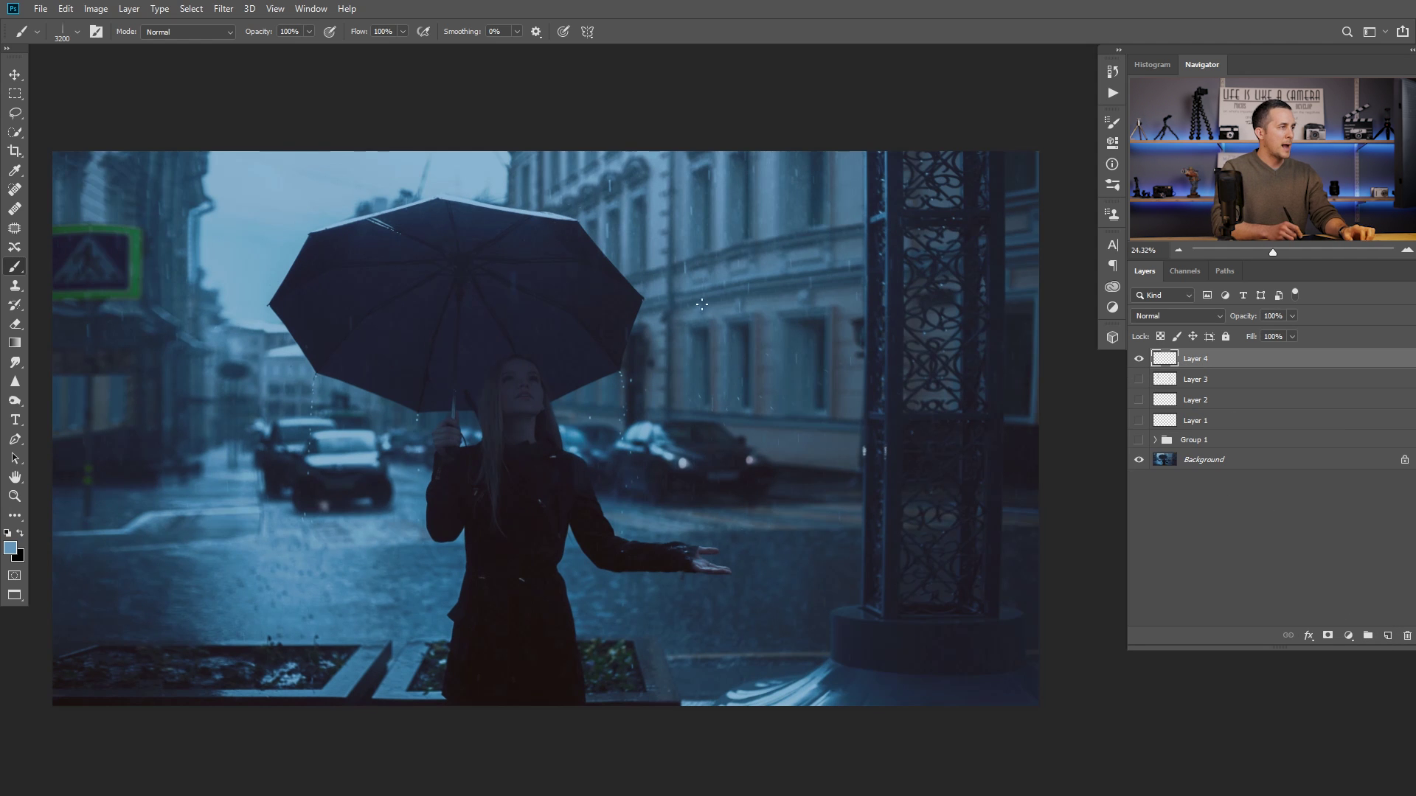
- Reduce the rain brush size to 800 px, undoing the test drops painted on Layer 4
{"action": "key", "text": "bracketleft"}
{"action": "key", "text": "bracketleft"}
{"action": "key", "text": "bracketleft"}
{"action": "key", "text": "bracketleft"}
{"action": "key", "text": "bracketleft"}
{"action": "key", "text": "bracketleft"}
{"action": "key", "text": "bracketleft"}
{"action": "key", "text": "bracketleft"}
{"action": "key", "text": "bracketleft"}
{"action": "key", "text": "bracketleft"}
{"action": "key", "text": "bracketleft"}
{"action": "key", "text": "bracketleft"}
{"action": "key", "text": "bracketleft"}
{"action": "key", "text": "bracketleft"}
{"action": "key", "text": "bracketleft"}
{"action": "key", "text": "bracketleft"}
{"action": "key", "text": "bracketleft"}
{"action": "key", "text": "bracketleft"}
{"action": "key", "text": "bracketleft"}
{"action": "key", "text": "bracketleft"}
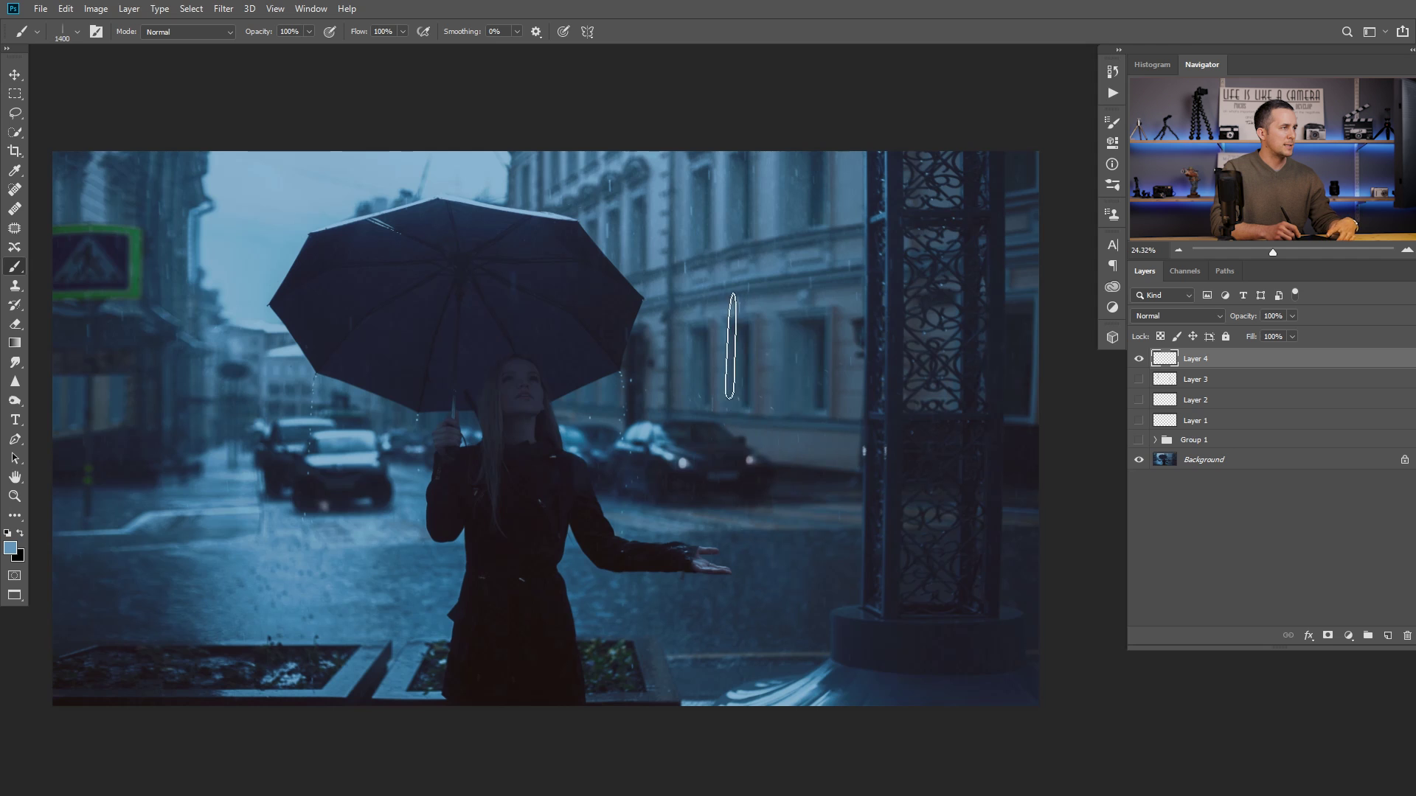
{"action": "left_click", "coordinate": [695, 614]}
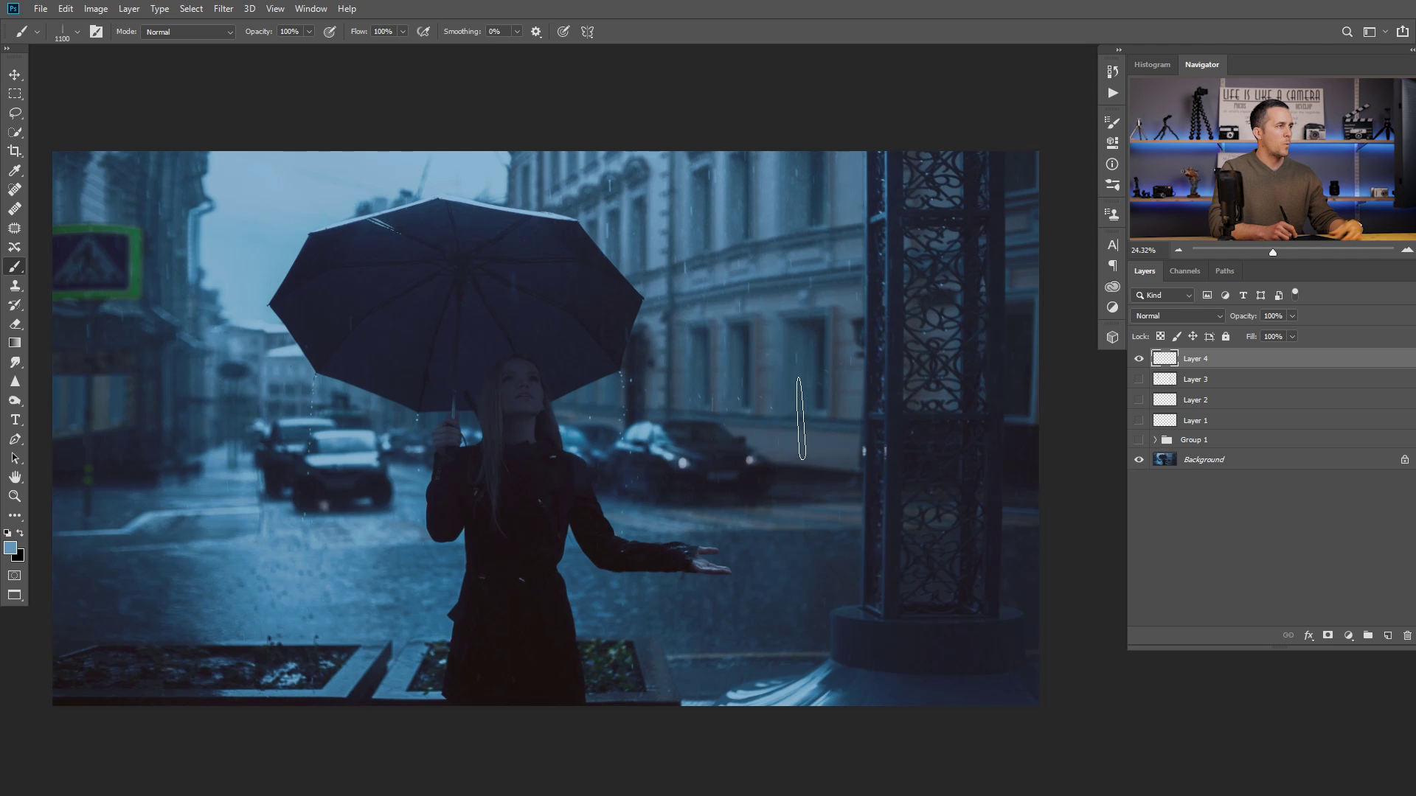
{"action": "left_click", "coordinate": [820, 446]}
{"action": "key", "text": "bracketleft"}
{"action": "key", "text": "bracketleft"}
{"action": "key", "text": "bracketleft"}
{"action": "key", "text": "ctrl+z"}
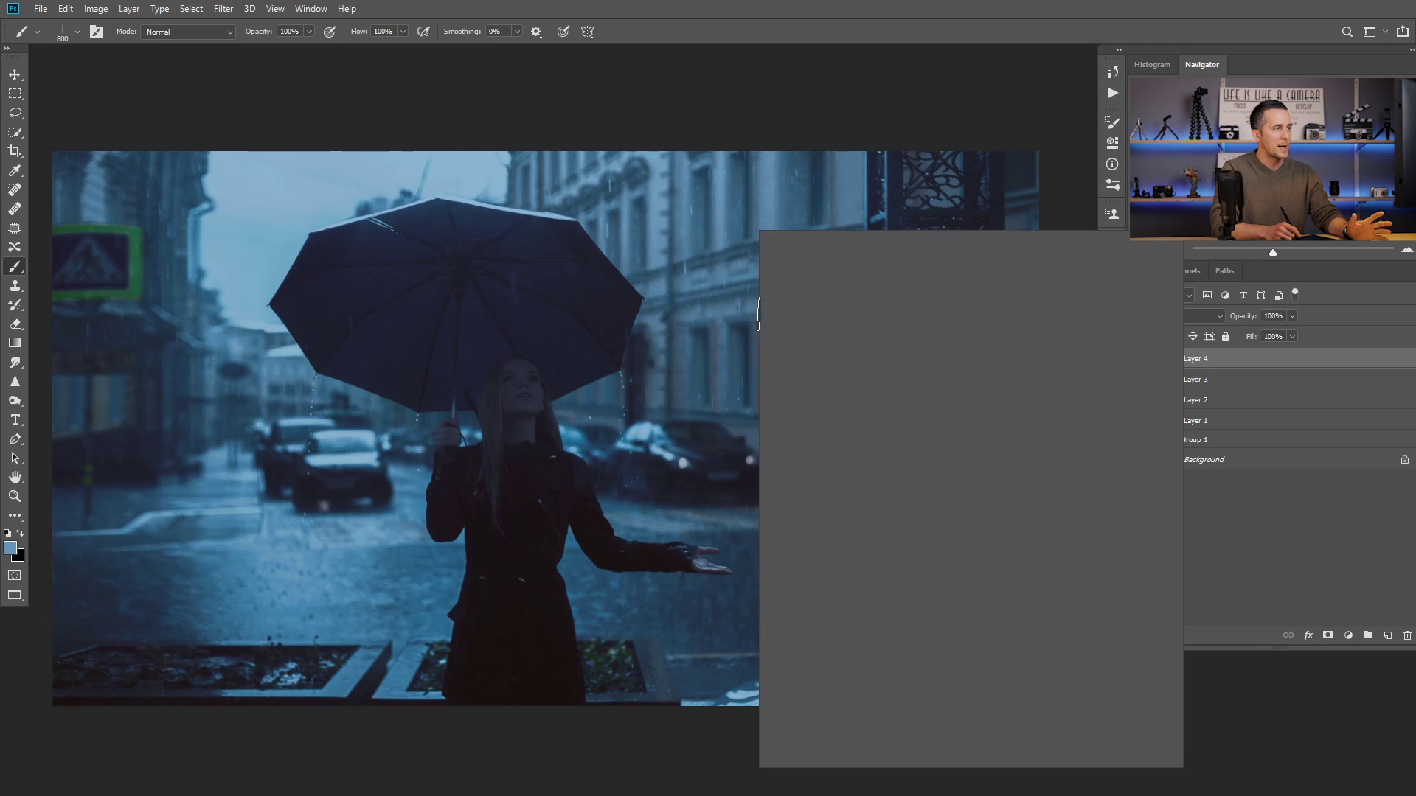
- Tilt the brush tip, paint slanted raindrops across the photo on Layer 4, and lower the layer's opacity to 66%
{"action": "right_click", "coordinate": [755, 317]}
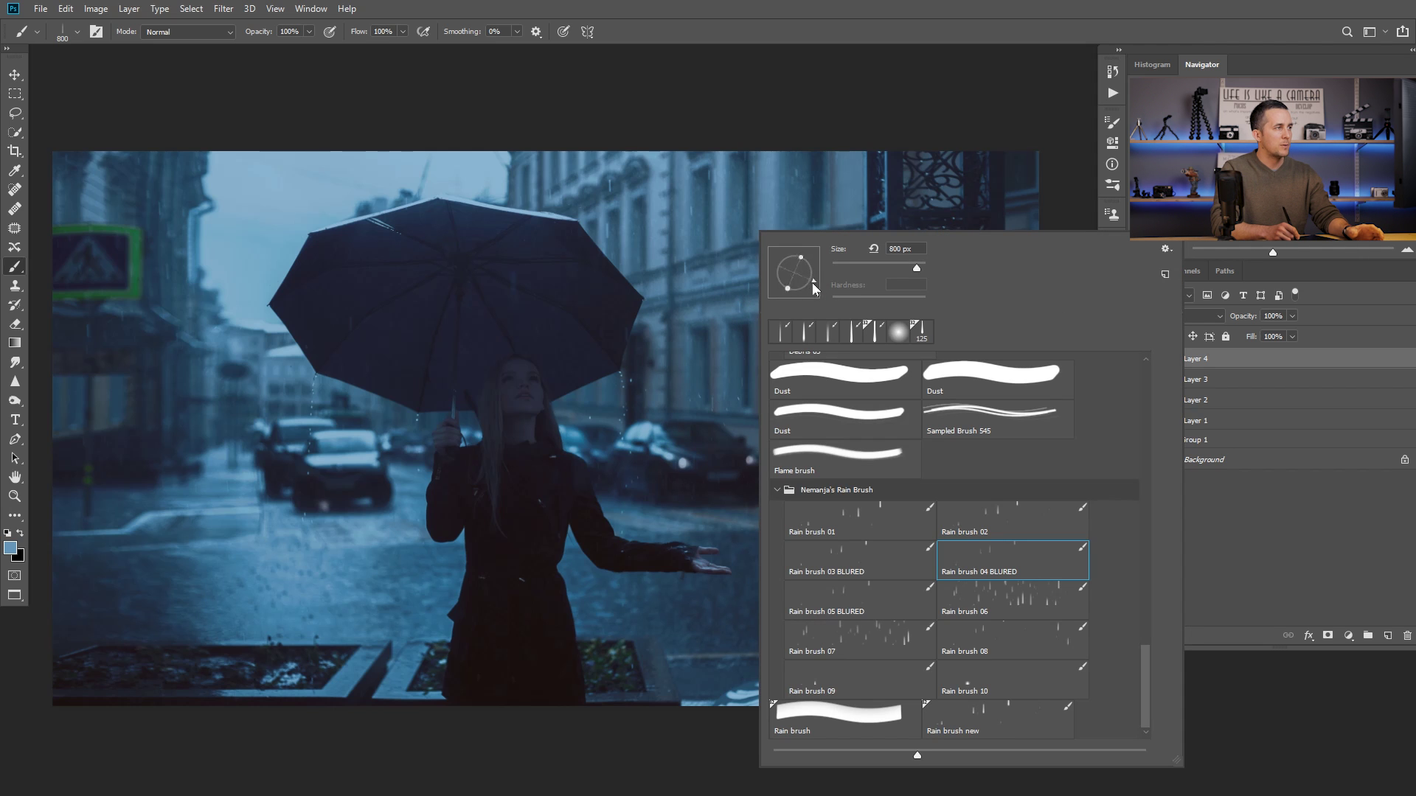
{"action": "left_click", "coordinate": [715, 339]}
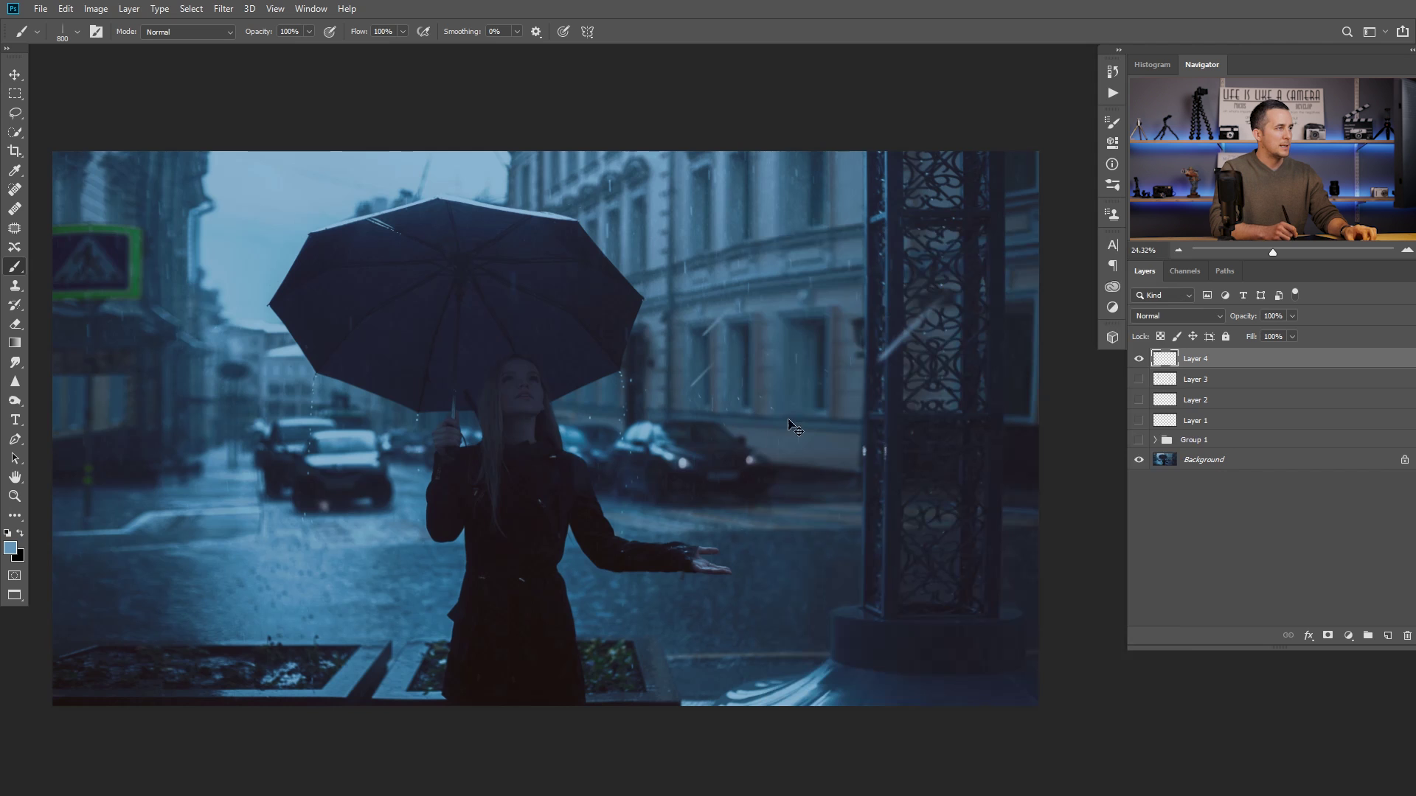
{"action": "right_click", "coordinate": [787, 310]}
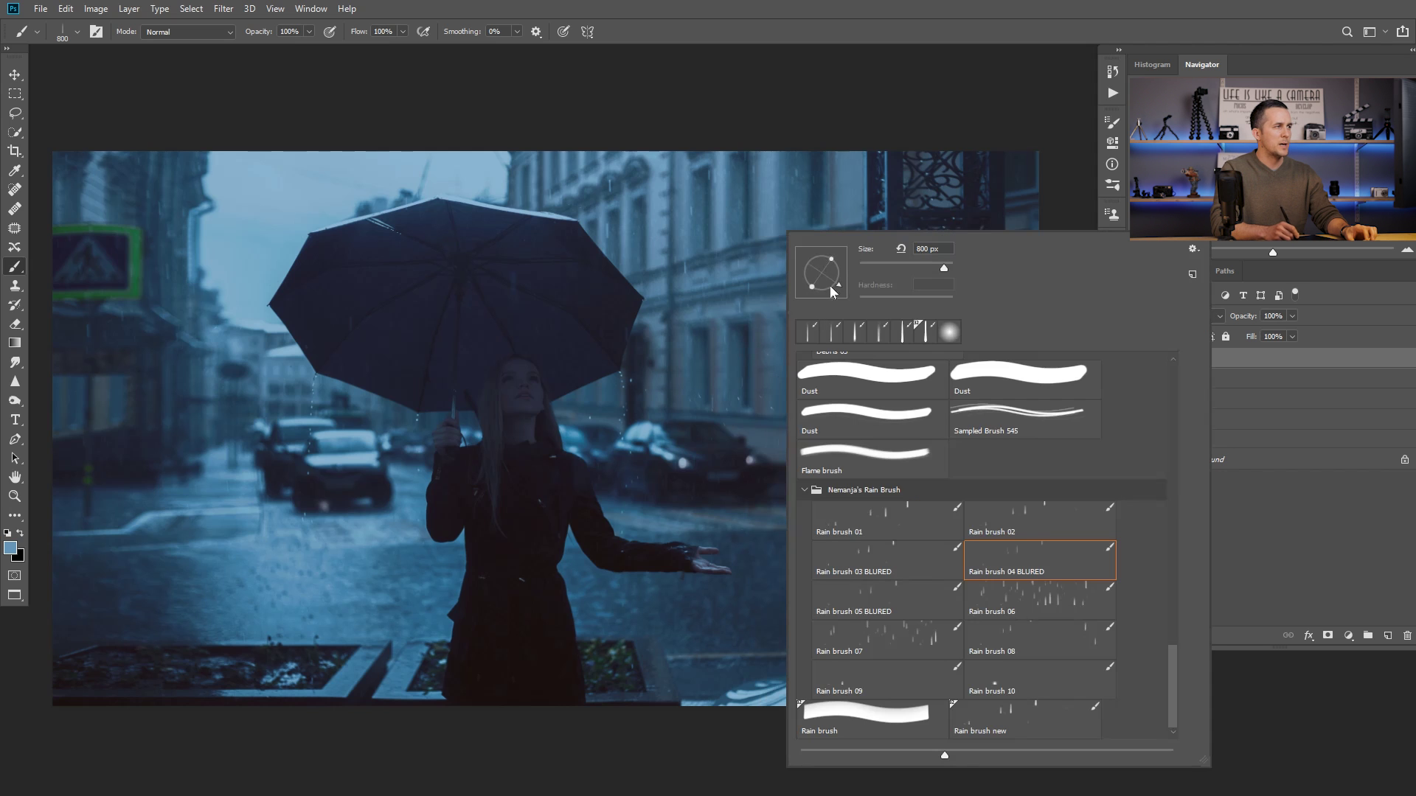
{"action": "left_click", "coordinate": [742, 239]}
{"action": "mouse_move", "coordinate": [704, 549]}
{"action": "left_mouse_down"}
{"action": "mouse_move", "coordinate": [745, 501]}
{"action": "mouse_move", "coordinate": [310, 442]}
{"action": "mouse_move", "coordinate": [664, 331]}
{"action": "mouse_move", "coordinate": [447, 558]}
{"action": "mouse_move", "coordinate": [759, 464]}
{"action": "left_mouse_up"}
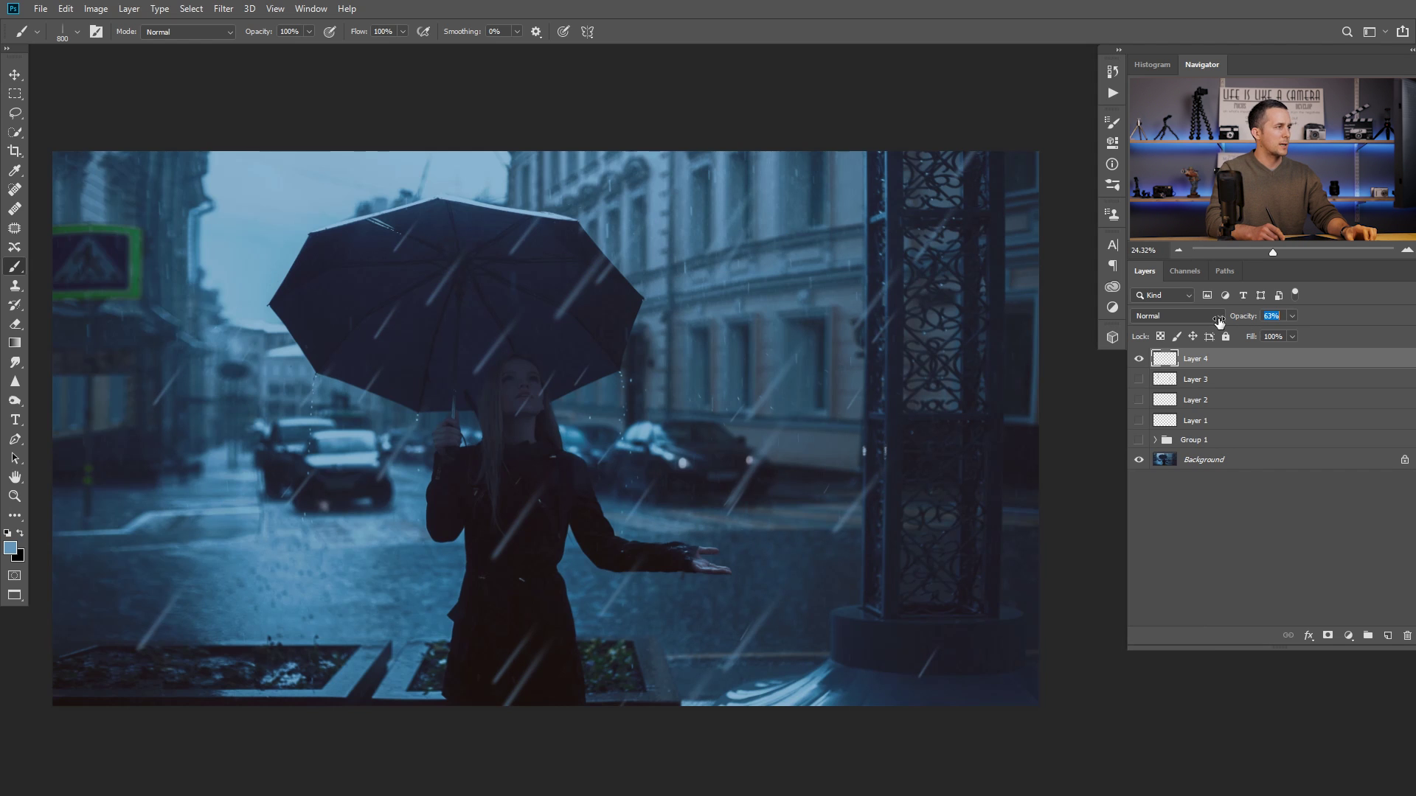
{"action": "key", "text": "Return"}
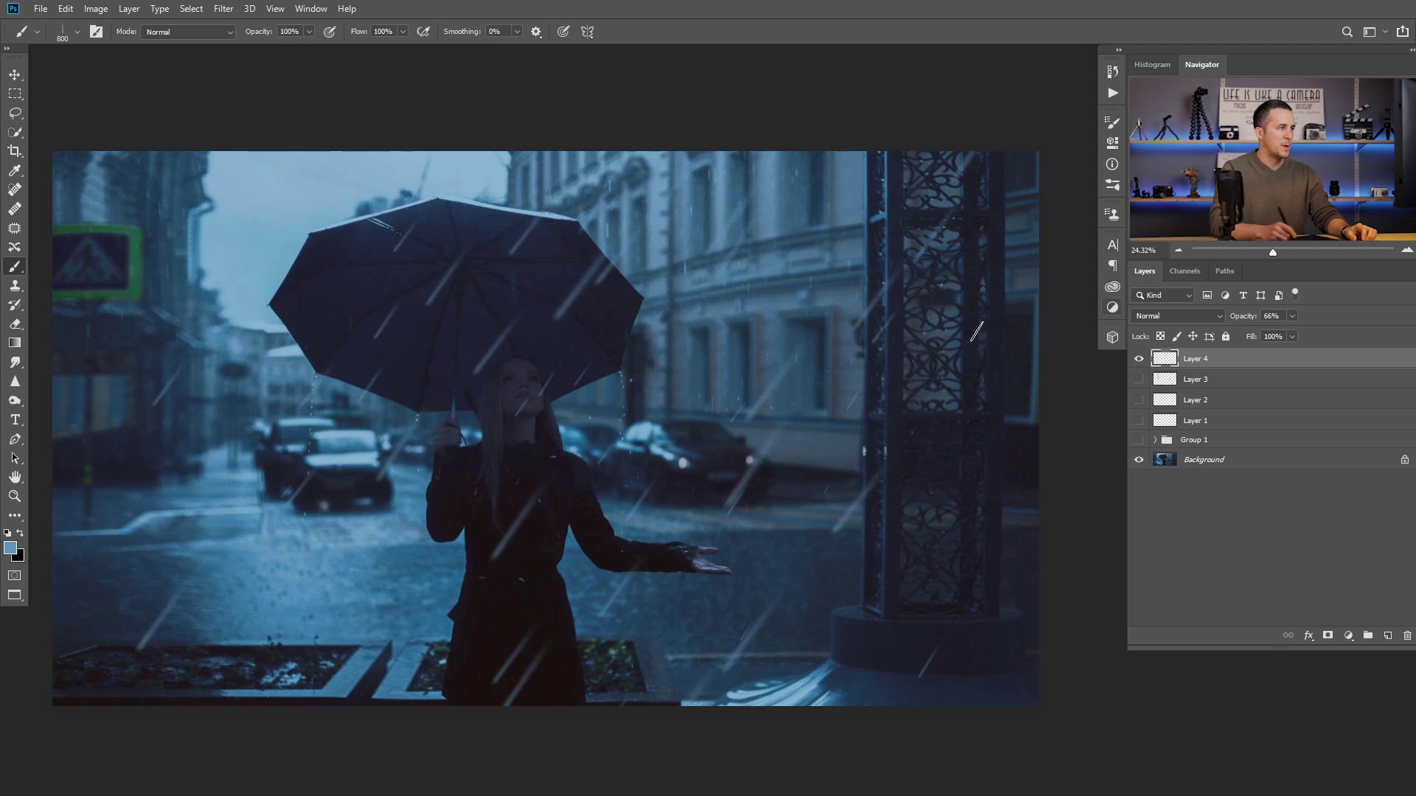
- Soften the slanted drops on Layer 4 with a Gaussian Blur
{"action": "left_click", "coordinate": [223, 9]}
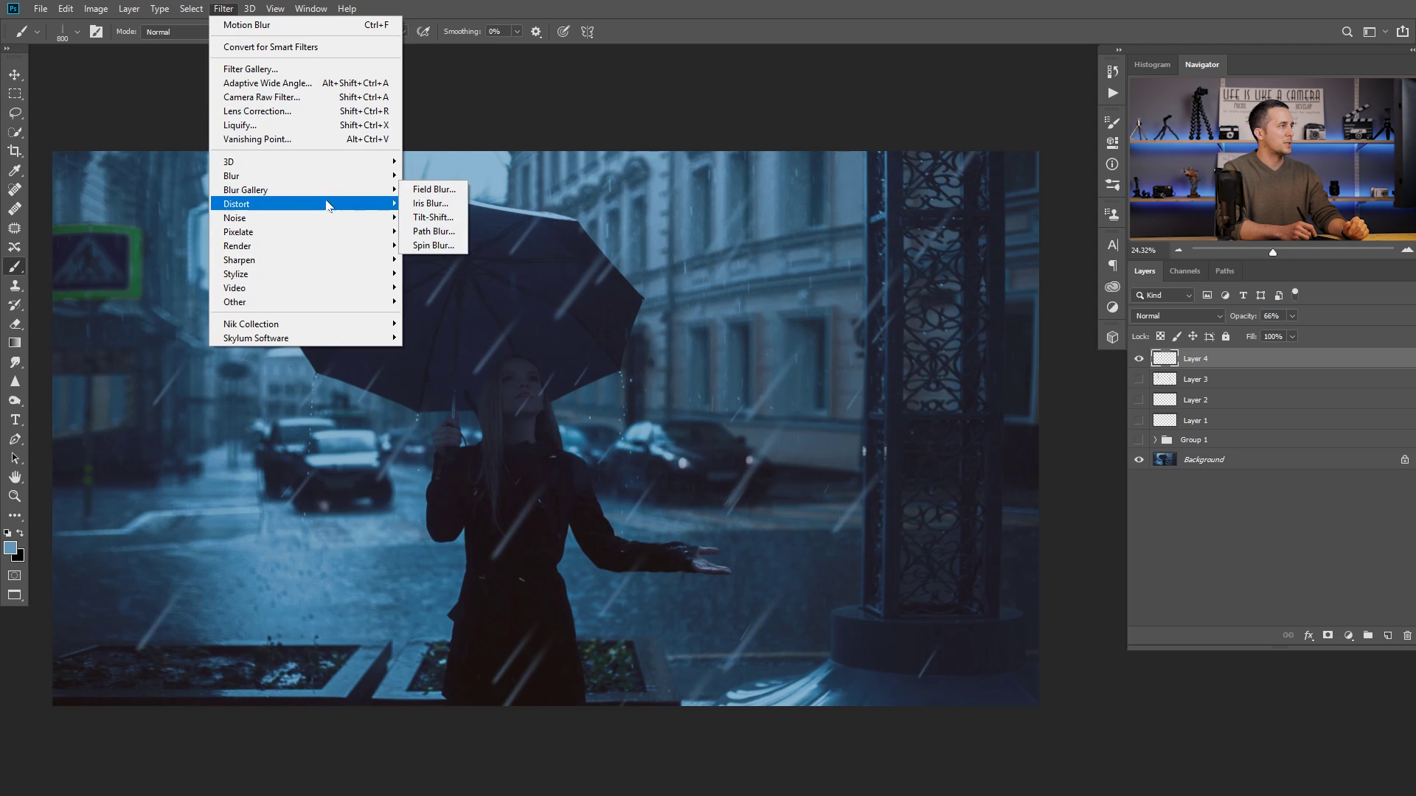
{"action": "mouse_move", "coordinate": [317, 176]}
{"action": "left_click", "coordinate": [442, 232]}
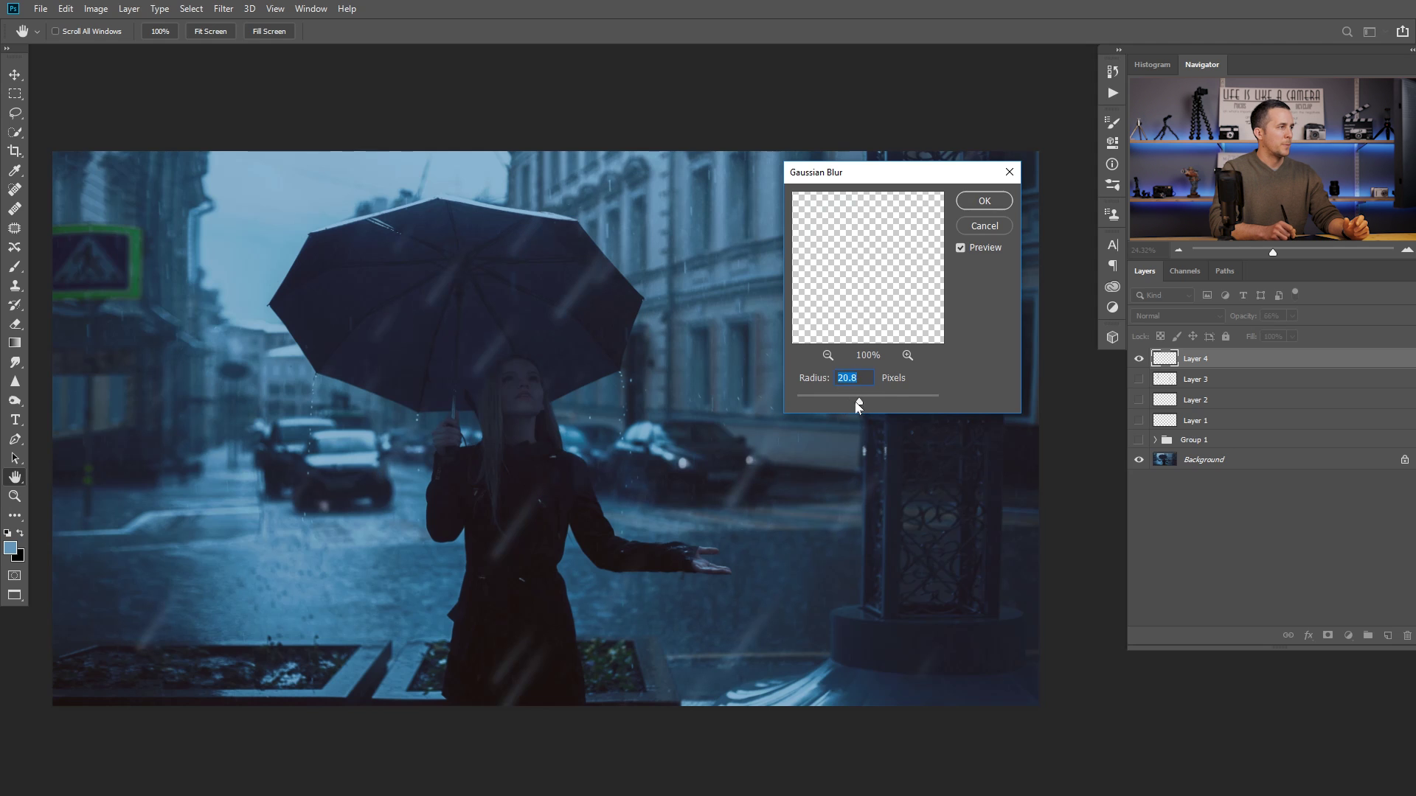
{"action": "left_click_drag", "start_coordinate": [857, 402], "coordinate": [854, 404]}
{"action": "left_click", "coordinate": [982, 204]}
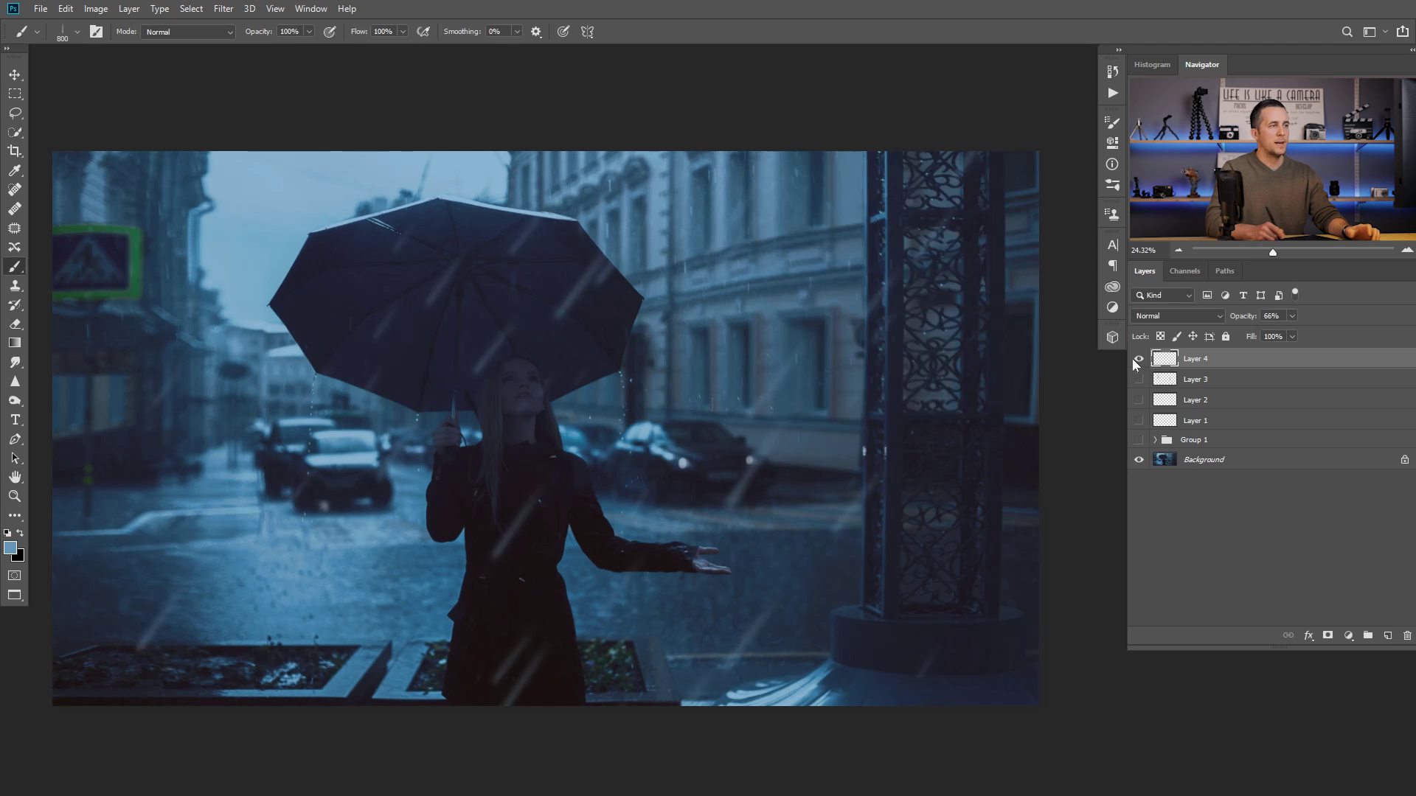
- Add an empty layer above Layer 4 and choose the Rain brush 10 preset
{"action": "left_click", "coordinate": [1388, 635]}
{"action": "right_click", "coordinate": [726, 360]}
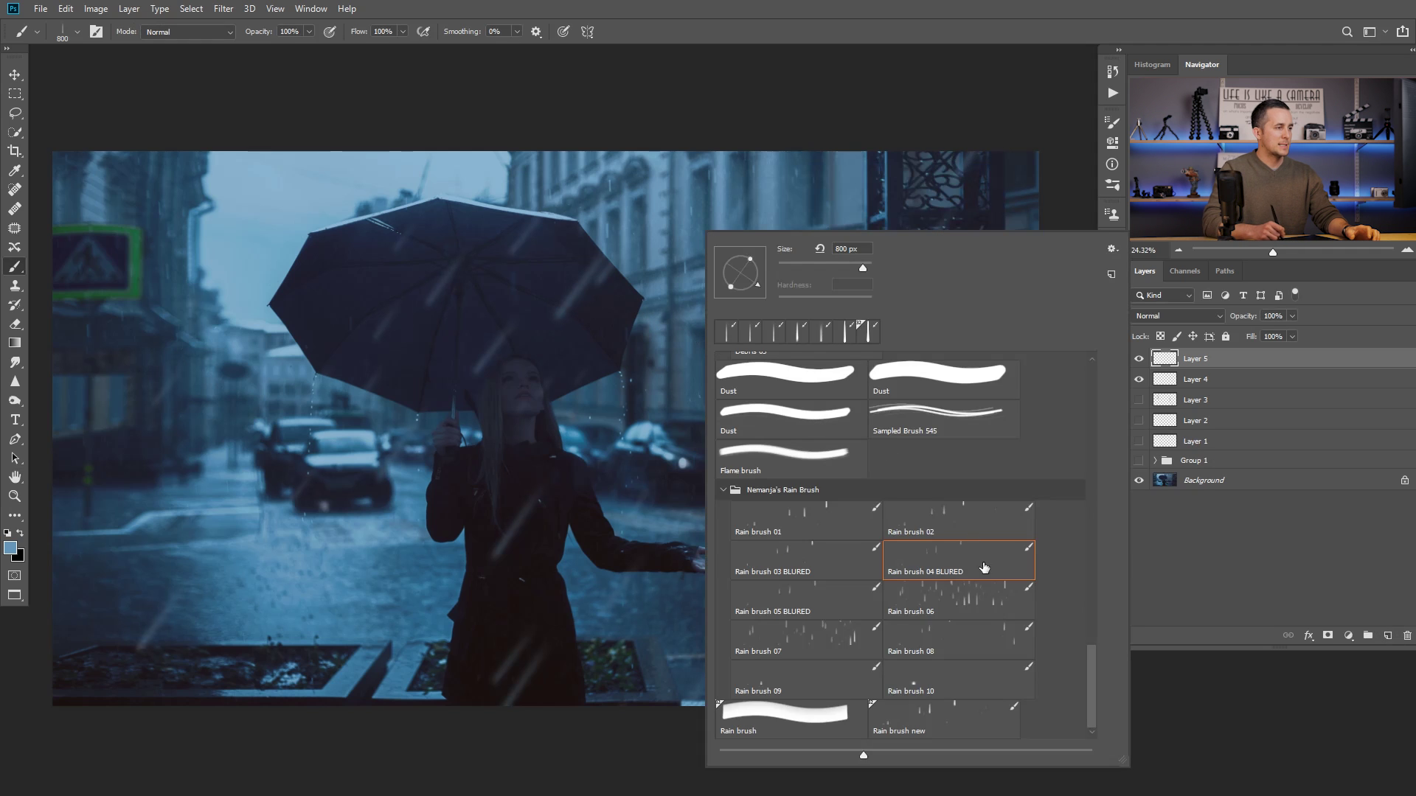
{"action": "left_click", "coordinate": [939, 689]}
- Try painting round drops at 800 px near the woman's head, and undo them
{"action": "left_click", "coordinate": [489, 357]}
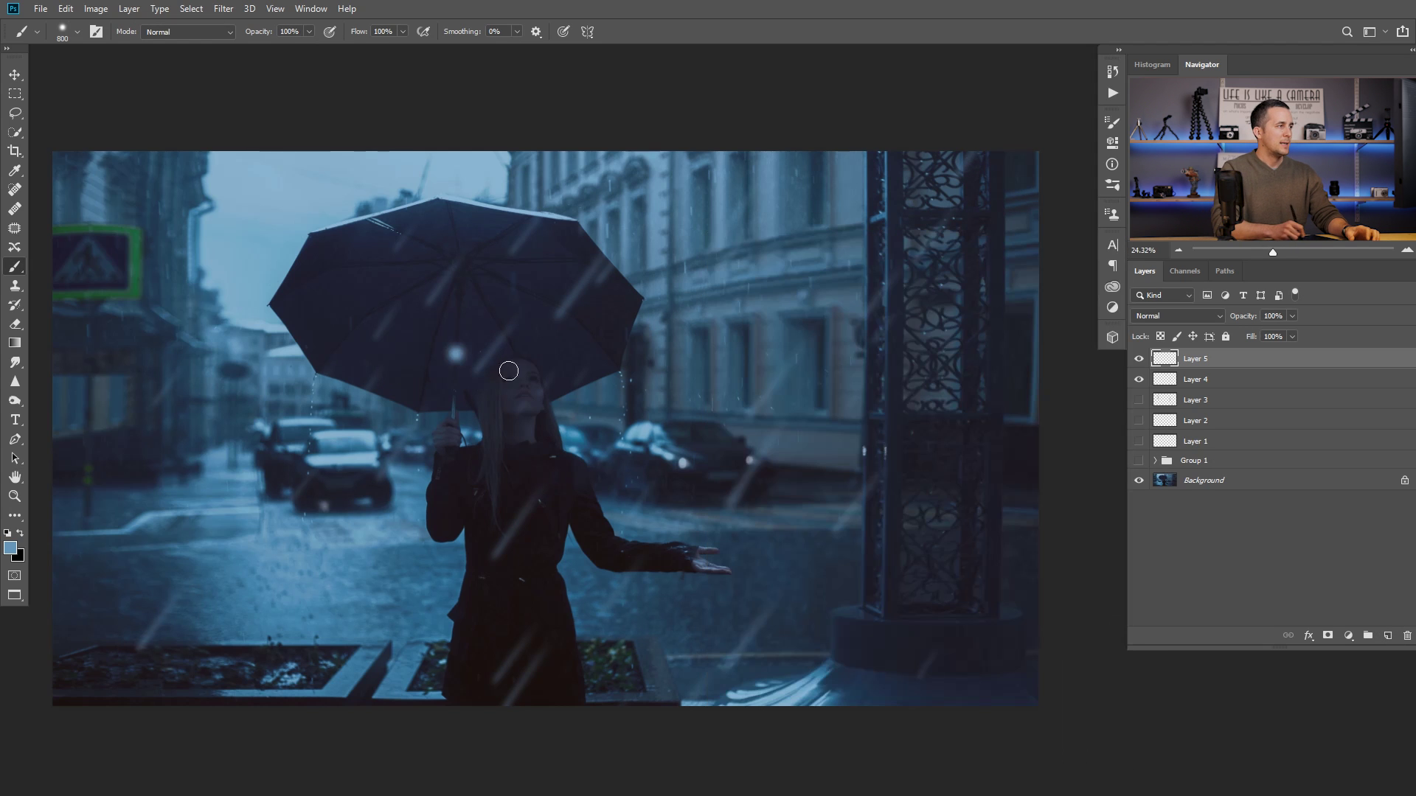
{"action": "left_click", "coordinate": [489, 357]}
{"action": "left_click", "coordinate": [489, 357]}
{"action": "key", "text": "ctrl+z"}
{"action": "key", "text": "ctrl+z"}
{"action": "key", "text": "ctrl+z"}
- Enlarge the brush to 1600 px and paint several big soft round drops across the photo on Layer 5
{"action": "key", "text": "bracketright"}
{"action": "key", "text": "bracketright"}
{"action": "key", "text": "bracketright"}
{"action": "key", "text": "bracketright"}
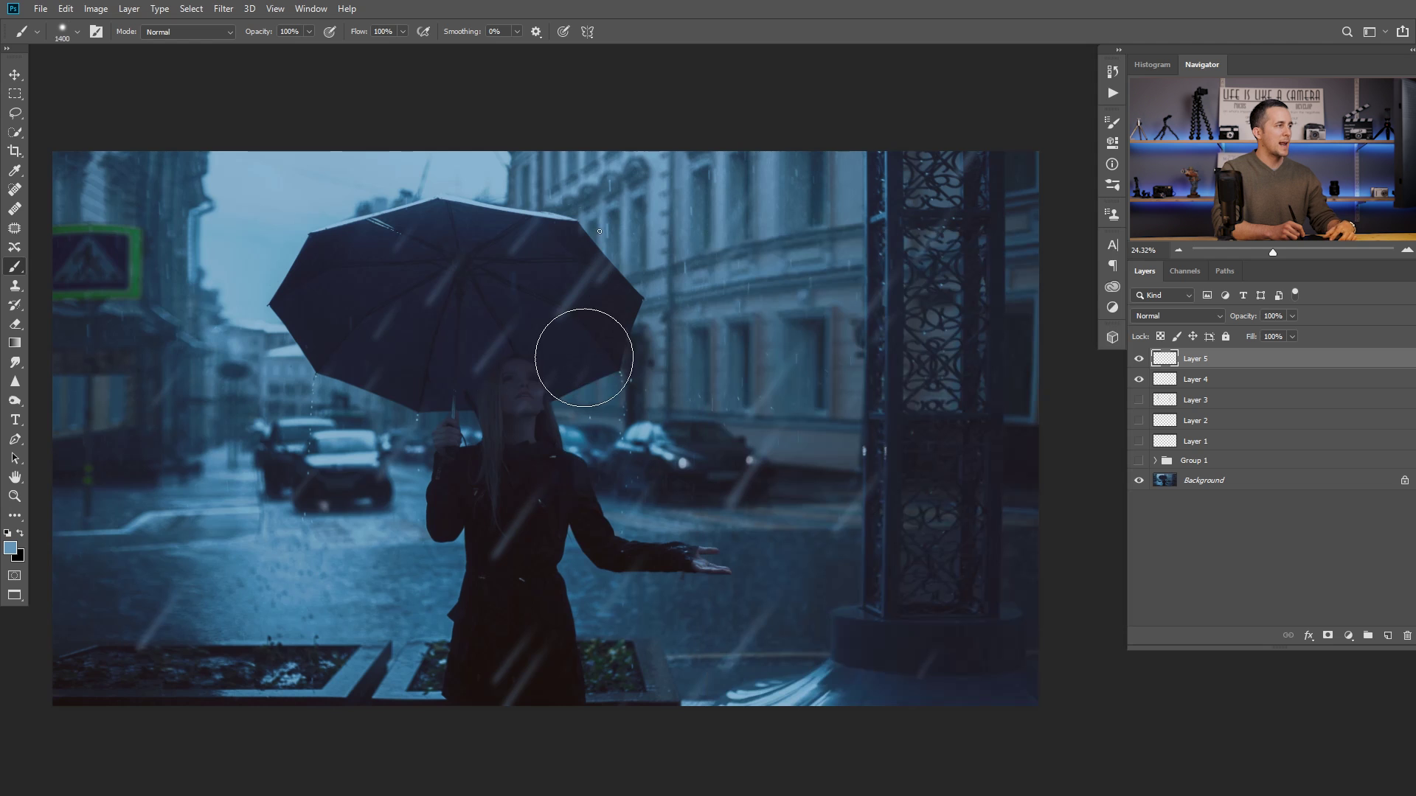
{"action": "left_click", "coordinate": [627, 325]}
{"action": "key", "text": "ctrl+z"}
{"action": "left_click", "coordinate": [922, 380]}
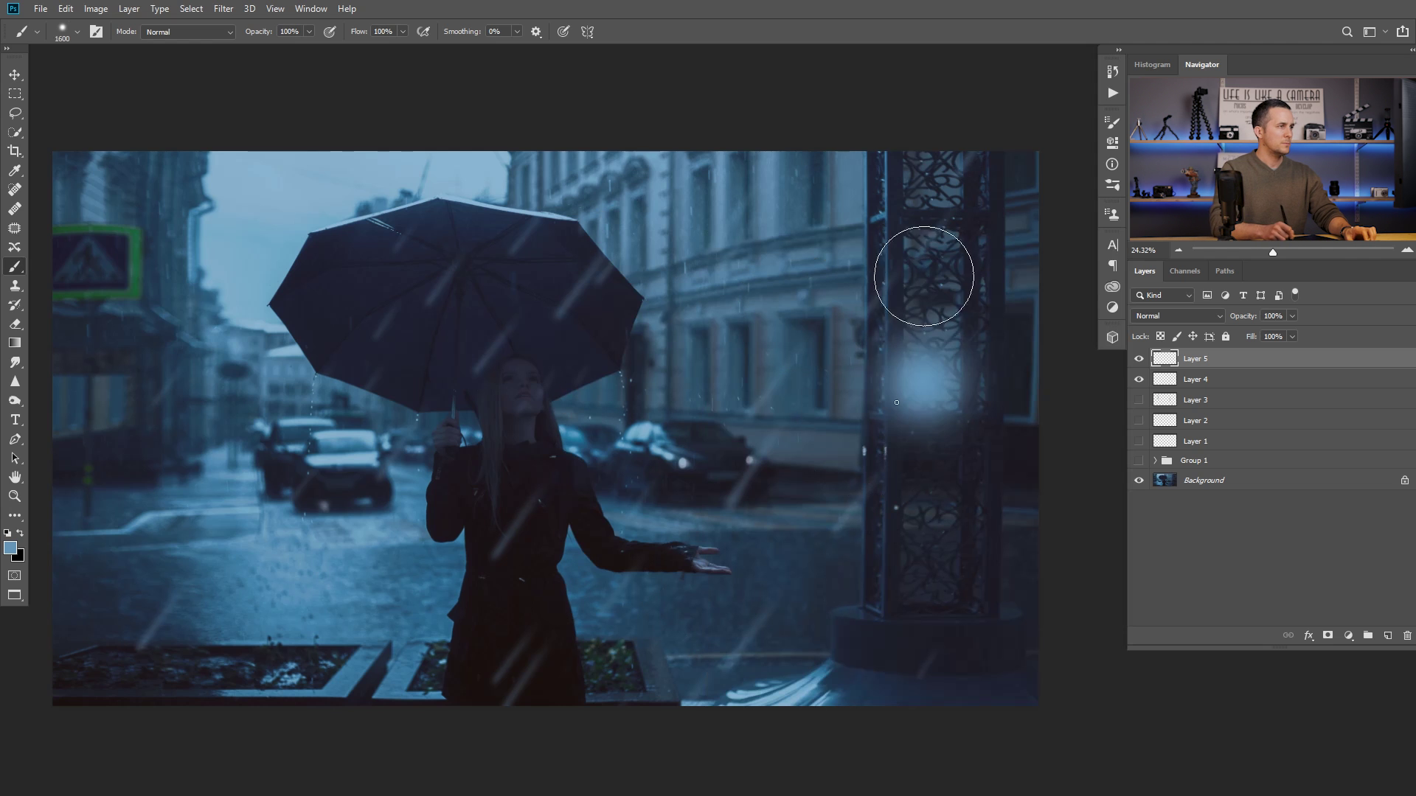
{"action": "left_click", "coordinate": [564, 567]}
{"action": "left_click", "coordinate": [291, 321]}
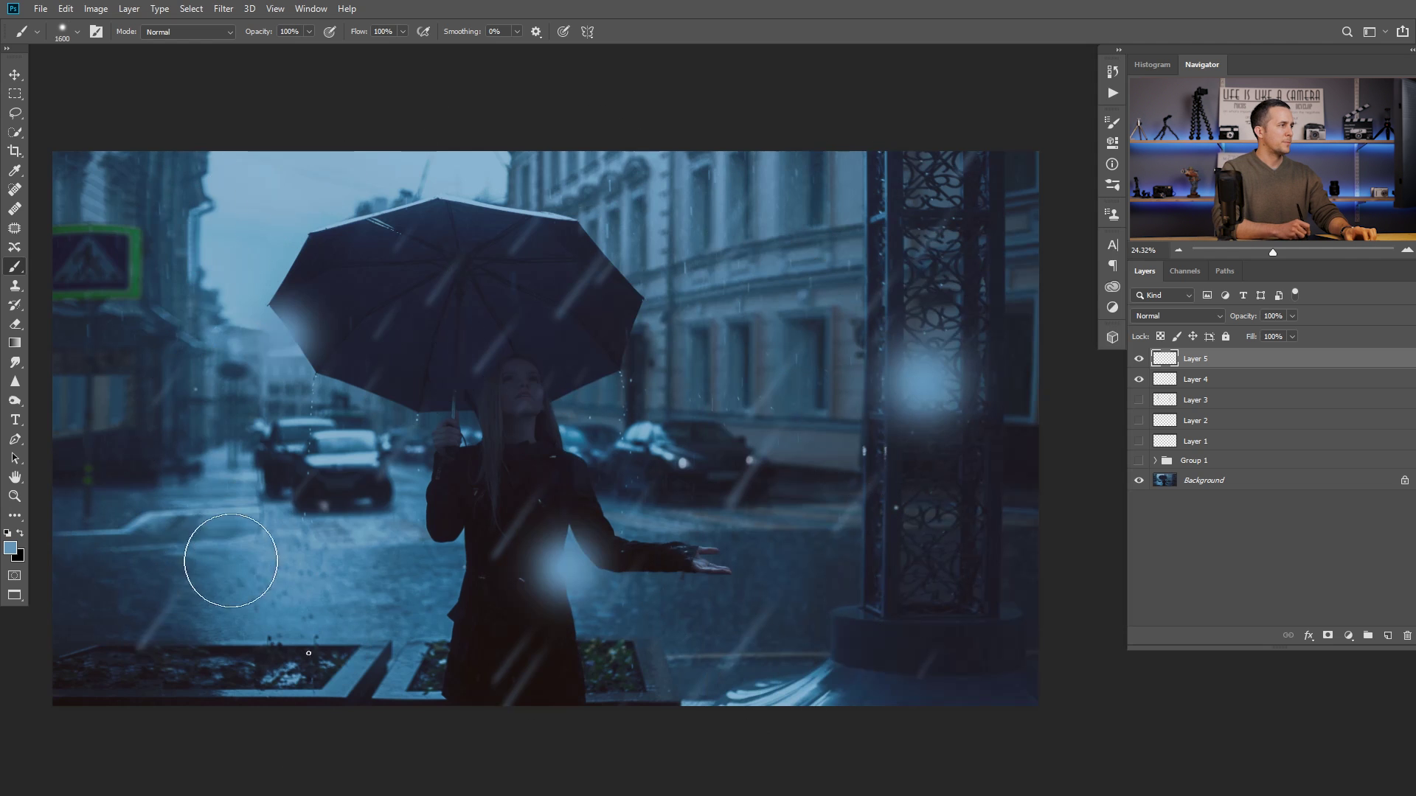
{"action": "left_click", "coordinate": [708, 627]}
- Apply a Motion Blur at 55° and 962 pixels to the round drops on Layer 5 and reposition them slightly
{"action": "left_click", "coordinate": [224, 9]}
{"action": "mouse_move", "coordinate": [262, 179]}
{"action": "left_click", "coordinate": [475, 261]}
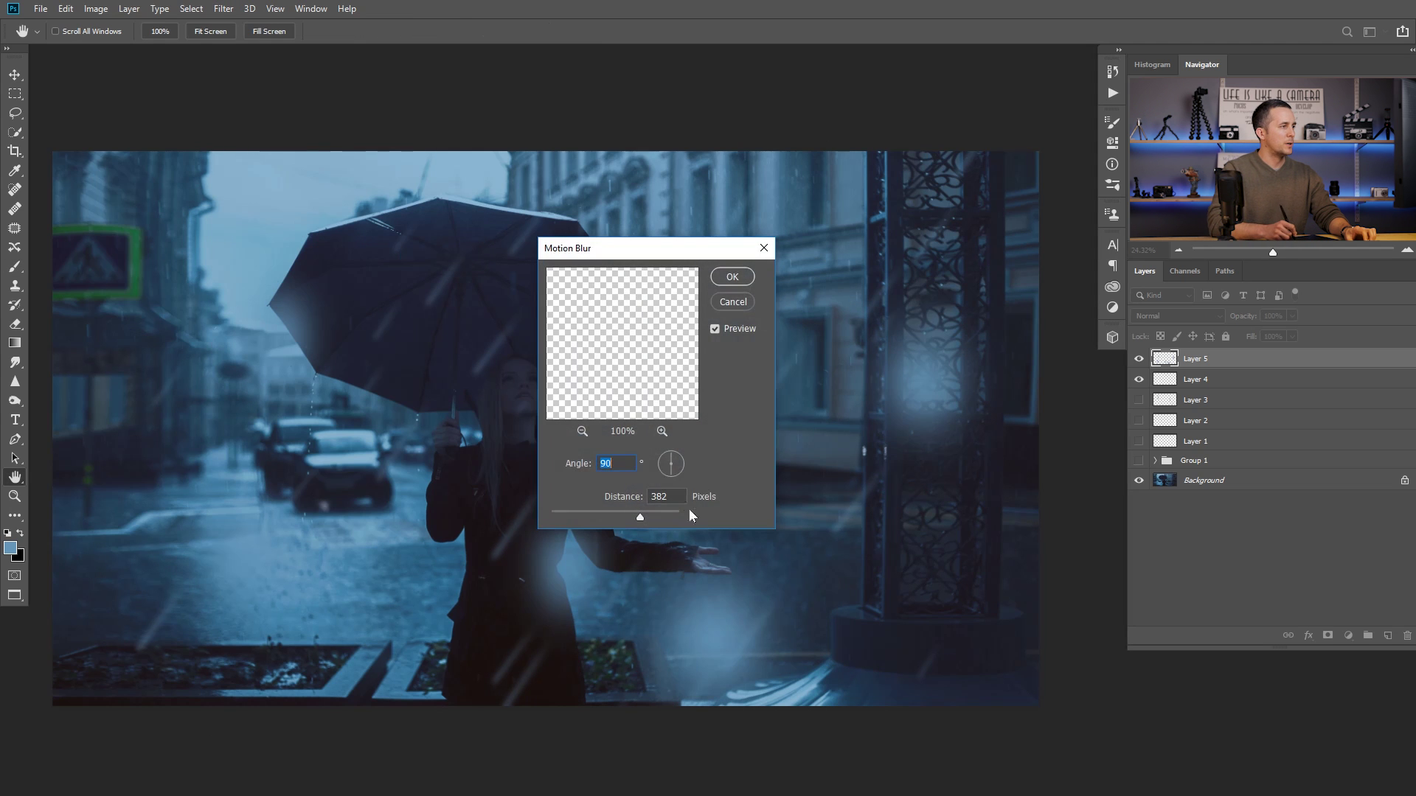
{"action": "left_click_drag", "start_coordinate": [666, 255], "coordinate": [839, 247]}
{"action": "left_click_drag", "start_coordinate": [851, 448], "coordinate": [854, 442]}
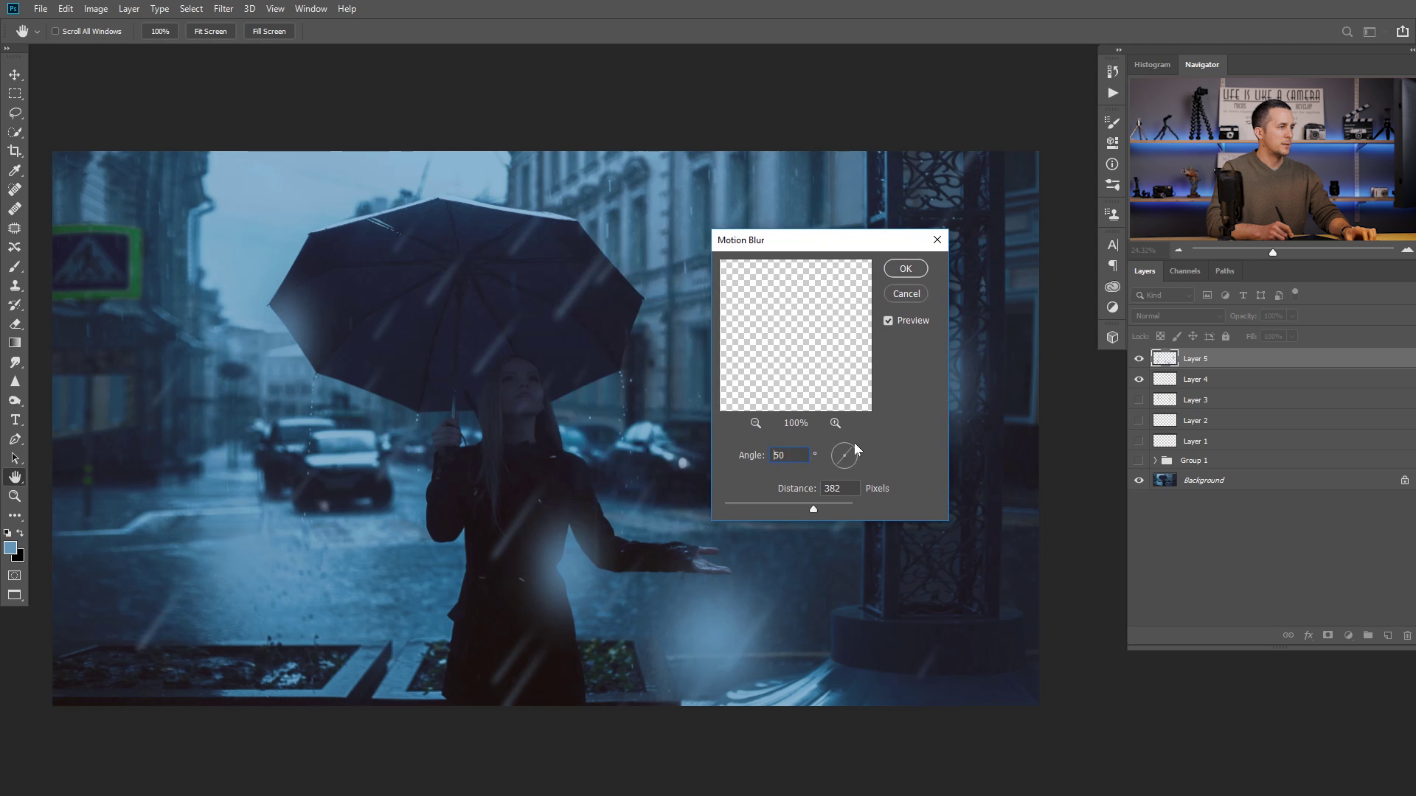
{"action": "left_click_drag", "start_coordinate": [813, 509], "coordinate": [824, 511]}
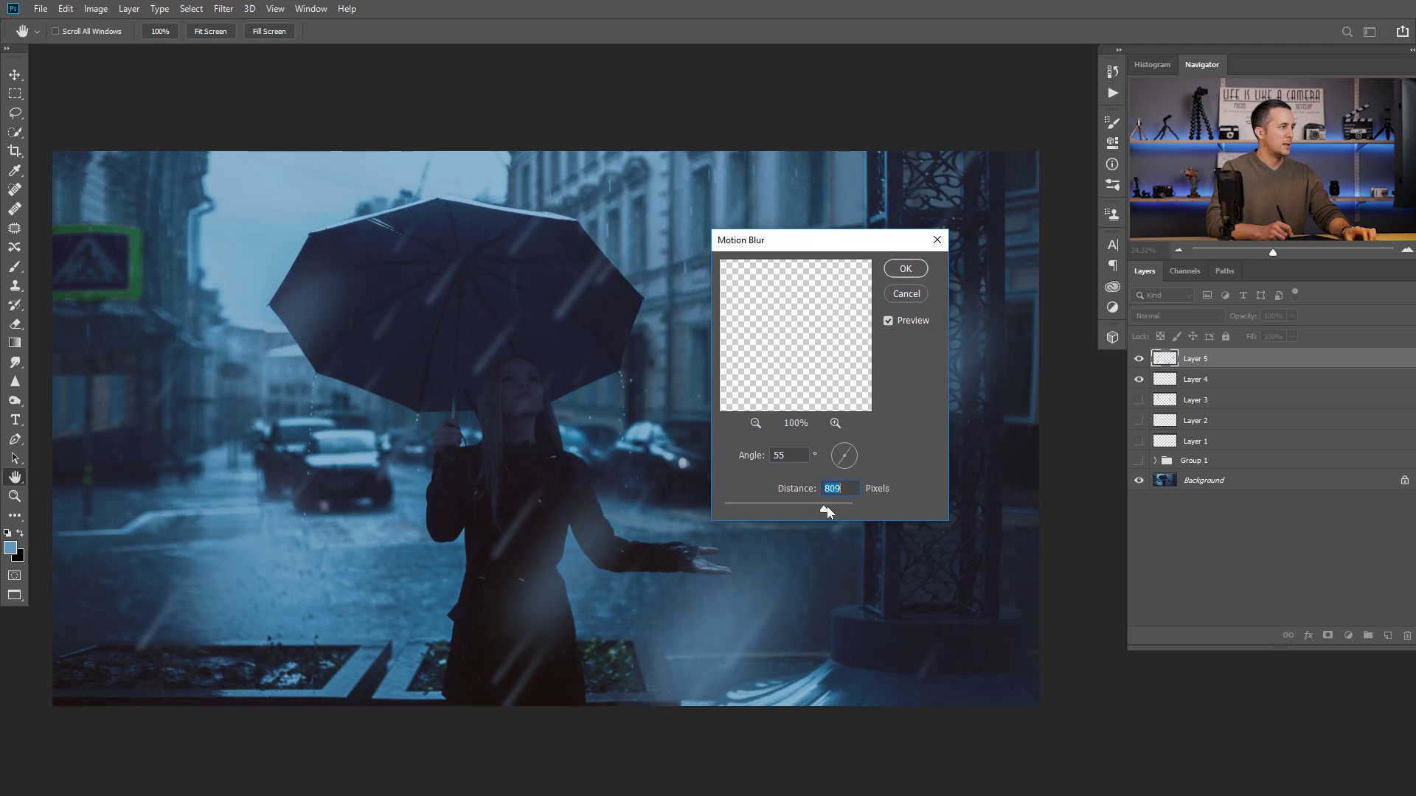
{"action": "left_click", "coordinate": [906, 268]}
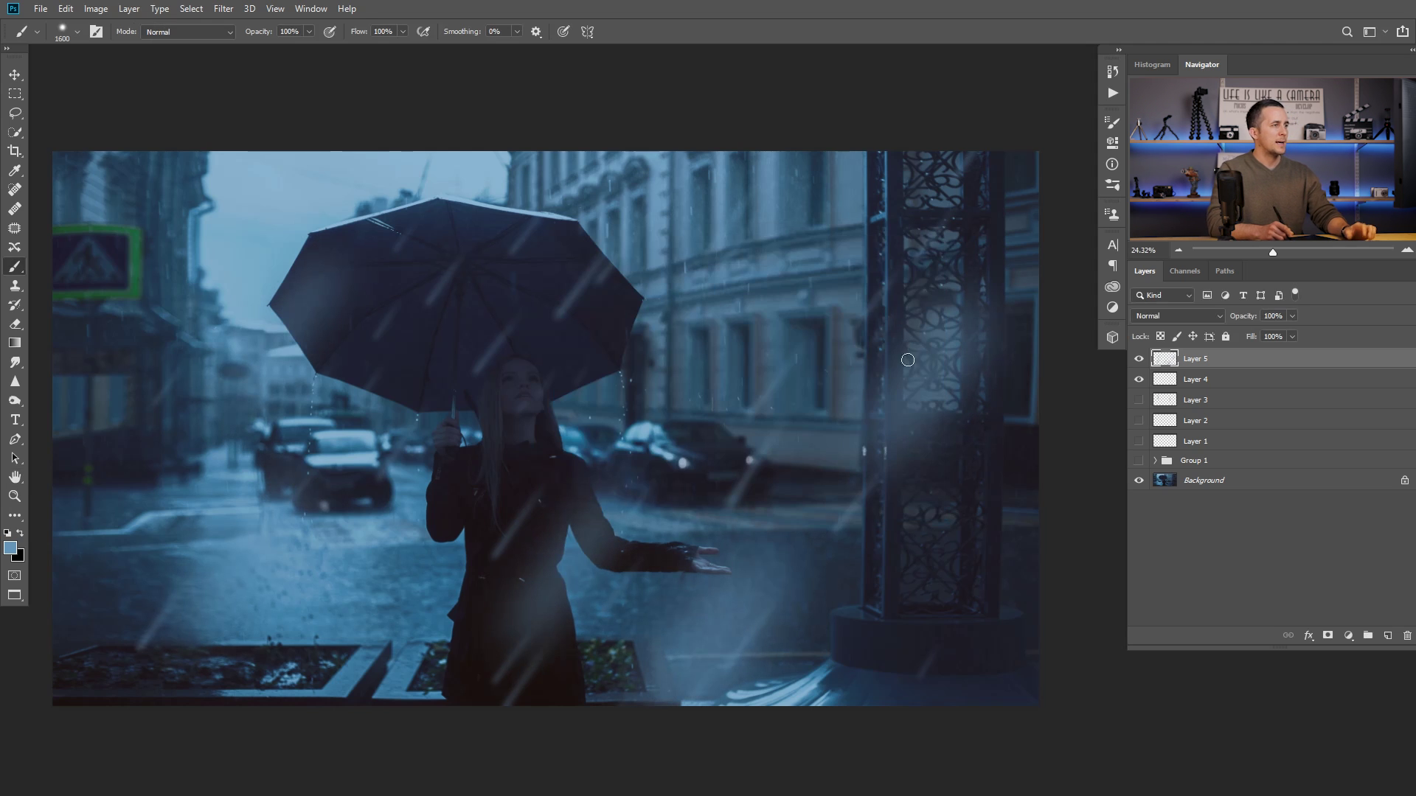
{"action": "key", "text": "v"}
{"action": "mouse_move", "coordinate": [759, 411]}
{"action": "left_mouse_down"}
{"action": "mouse_move", "coordinate": [803, 392]}
{"action": "mouse_move", "coordinate": [764, 408]}
{"action": "left_mouse_up"}
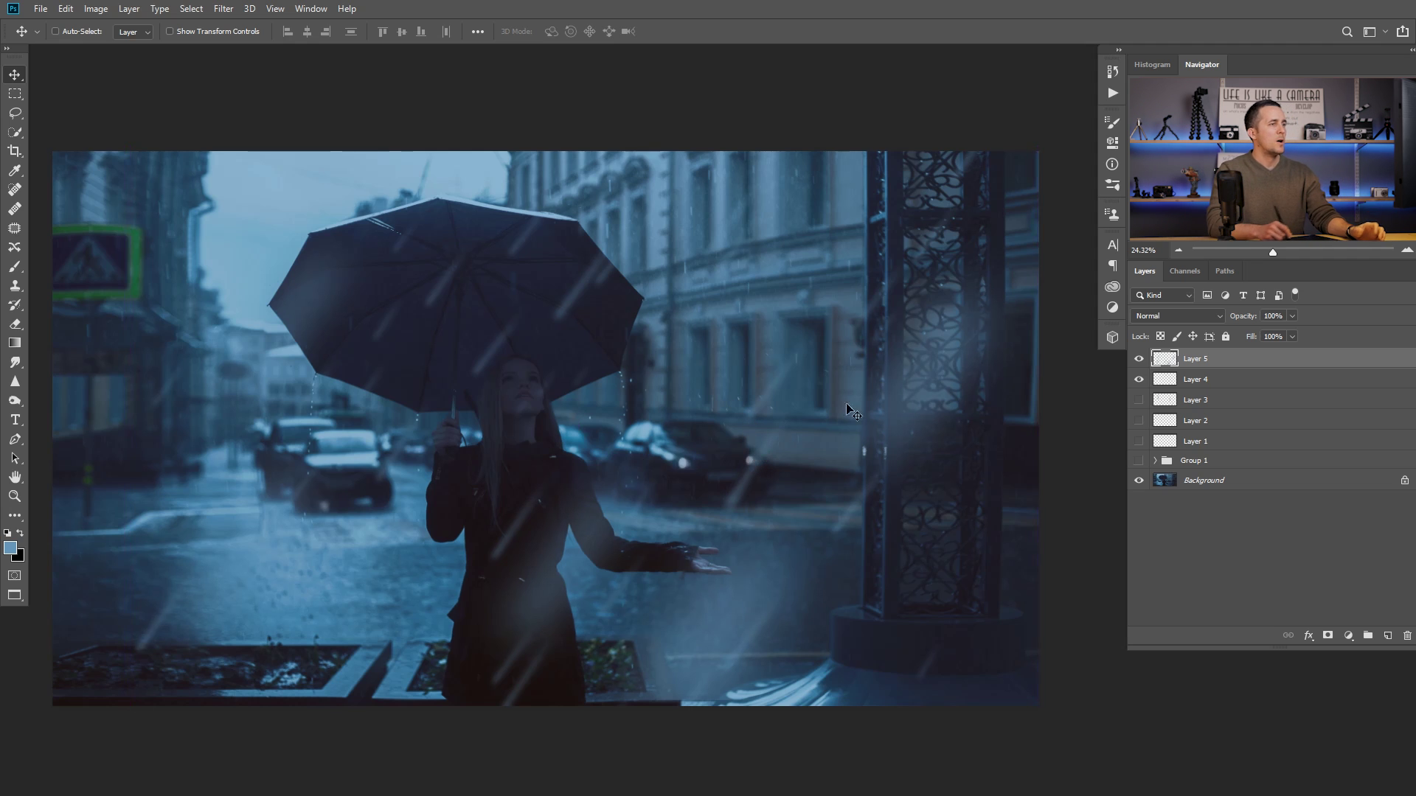
- Show Layers 1, 2 and 3, hide Layer 4, and check Layer 5 off and on
{"action": "left_click", "coordinate": [1139, 441]}
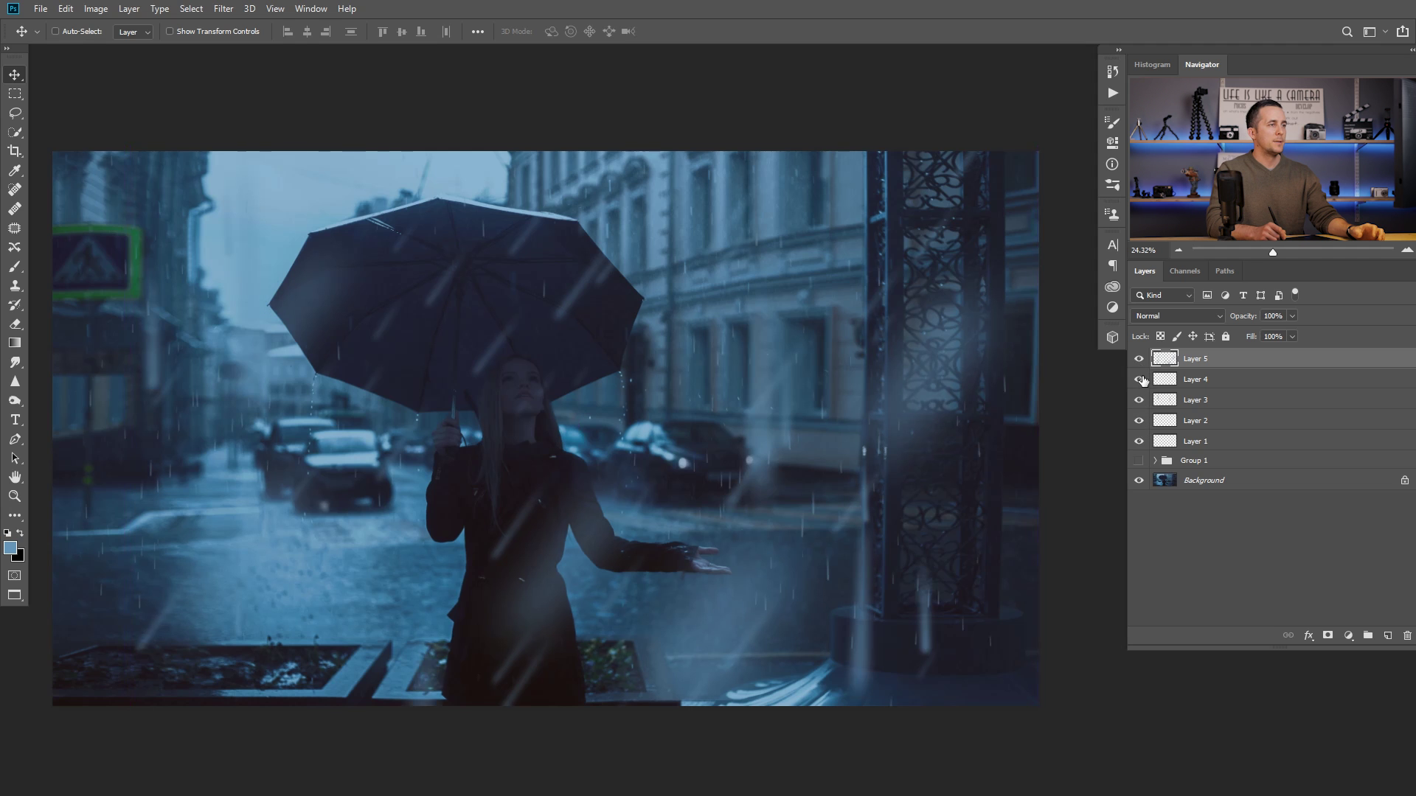
{"action": "left_click", "coordinate": [1139, 379]}
{"action": "left_click", "coordinate": [1139, 358]}
{"action": "left_click", "coordinate": [1139, 358]}
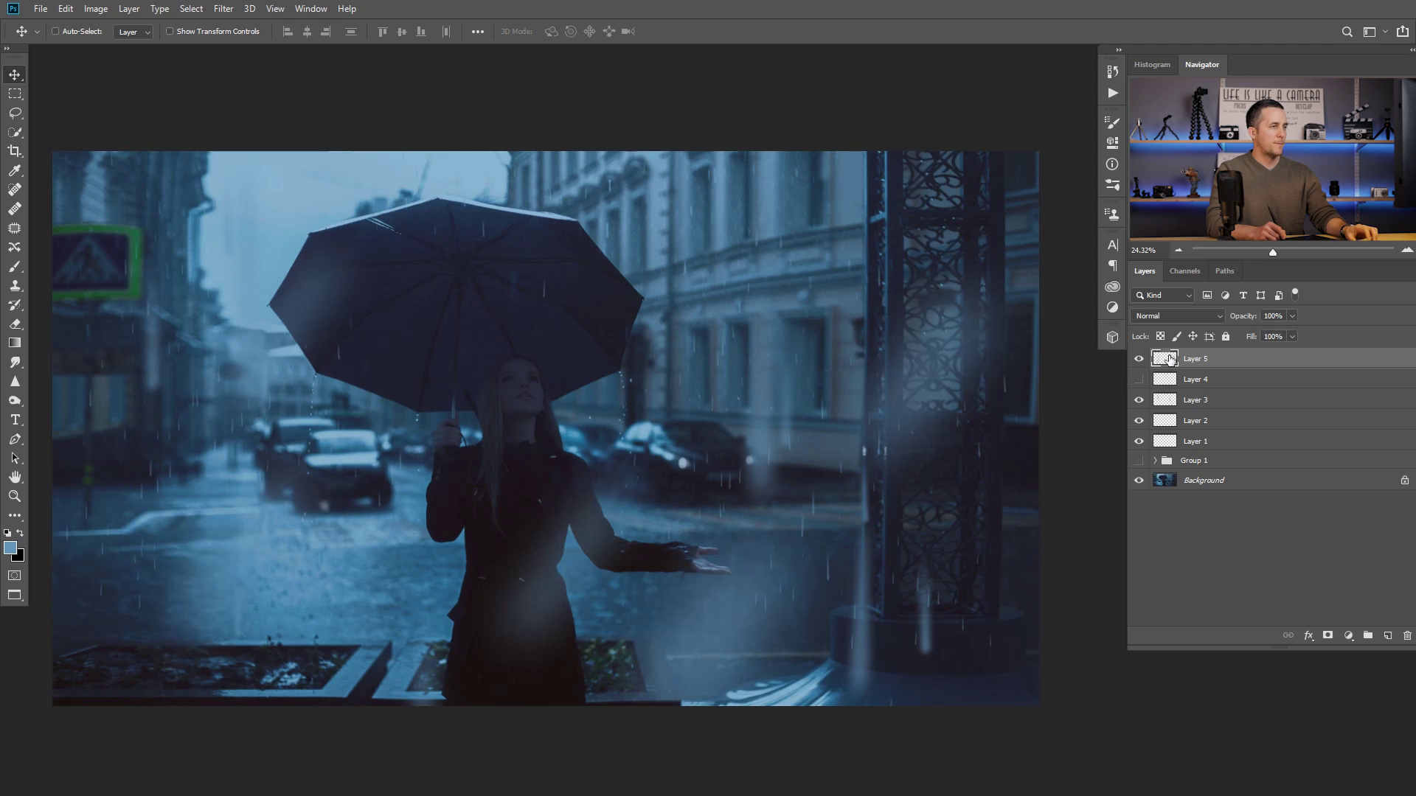
- Try rotating the slanted, blurred drops on Layer 5 with Free Transform
{"action": "key", "text": "ctrl+t"}
{"action": "left_click_drag", "start_coordinate": [863, 118], "coordinate": [656, 103]}
{"action": "key", "text": "Return"}
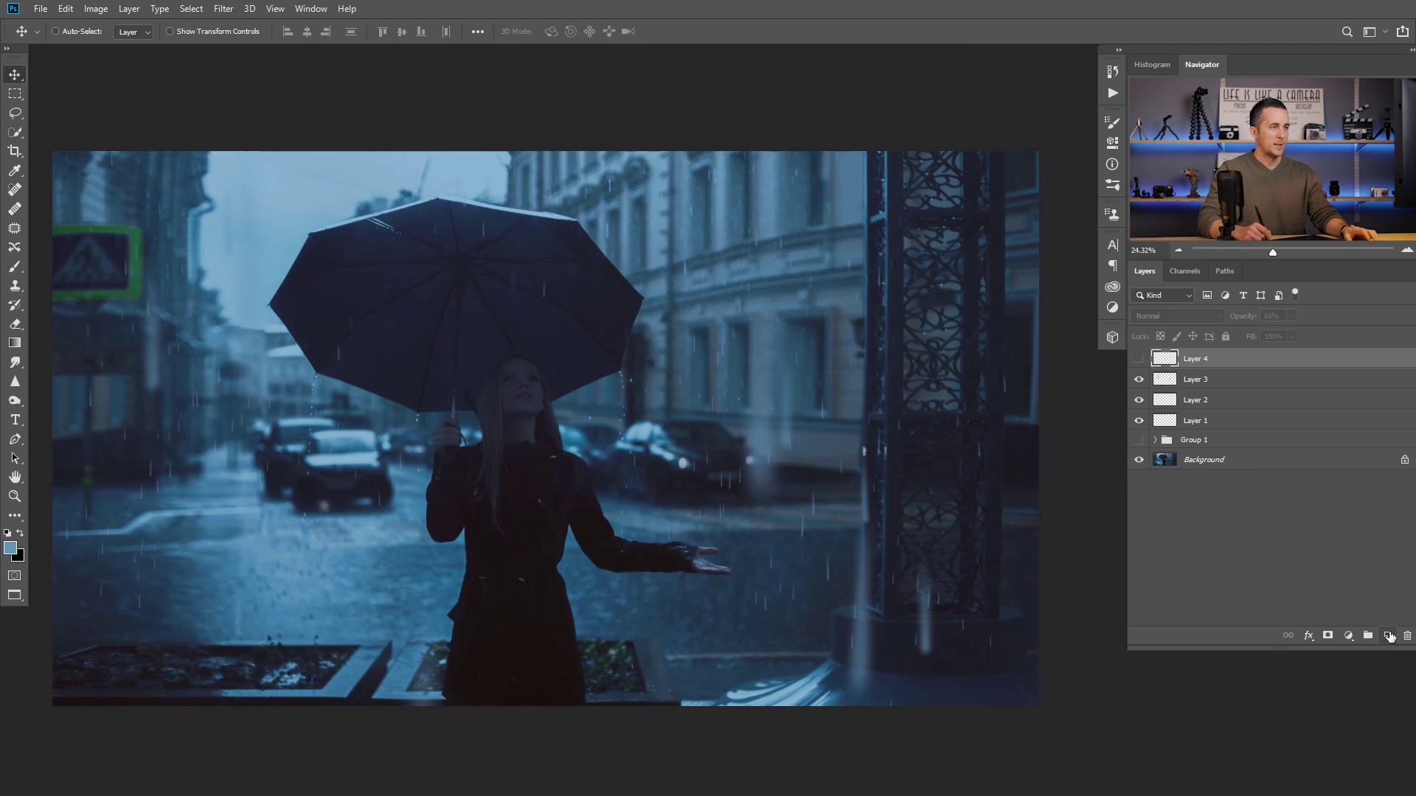
- Paint soft round drops over the pillar and near the outstretched hand on a fresh Layer 5, enlarging the brush to 1800 px
{"action": "key", "text": "b"}
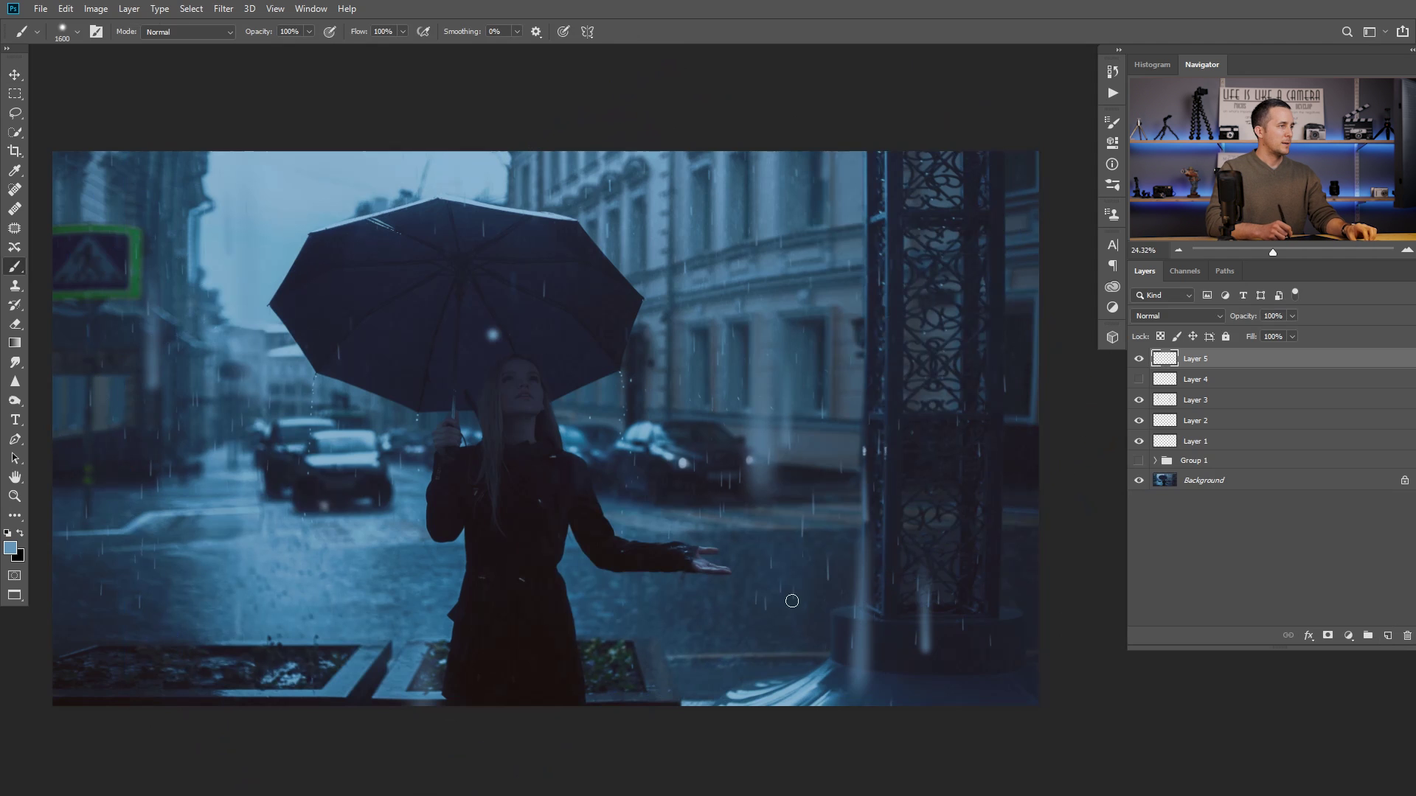
{"action": "left_click", "coordinate": [928, 282]}
{"action": "key", "text": "bracketright"}
{"action": "key", "text": "bracketright"}
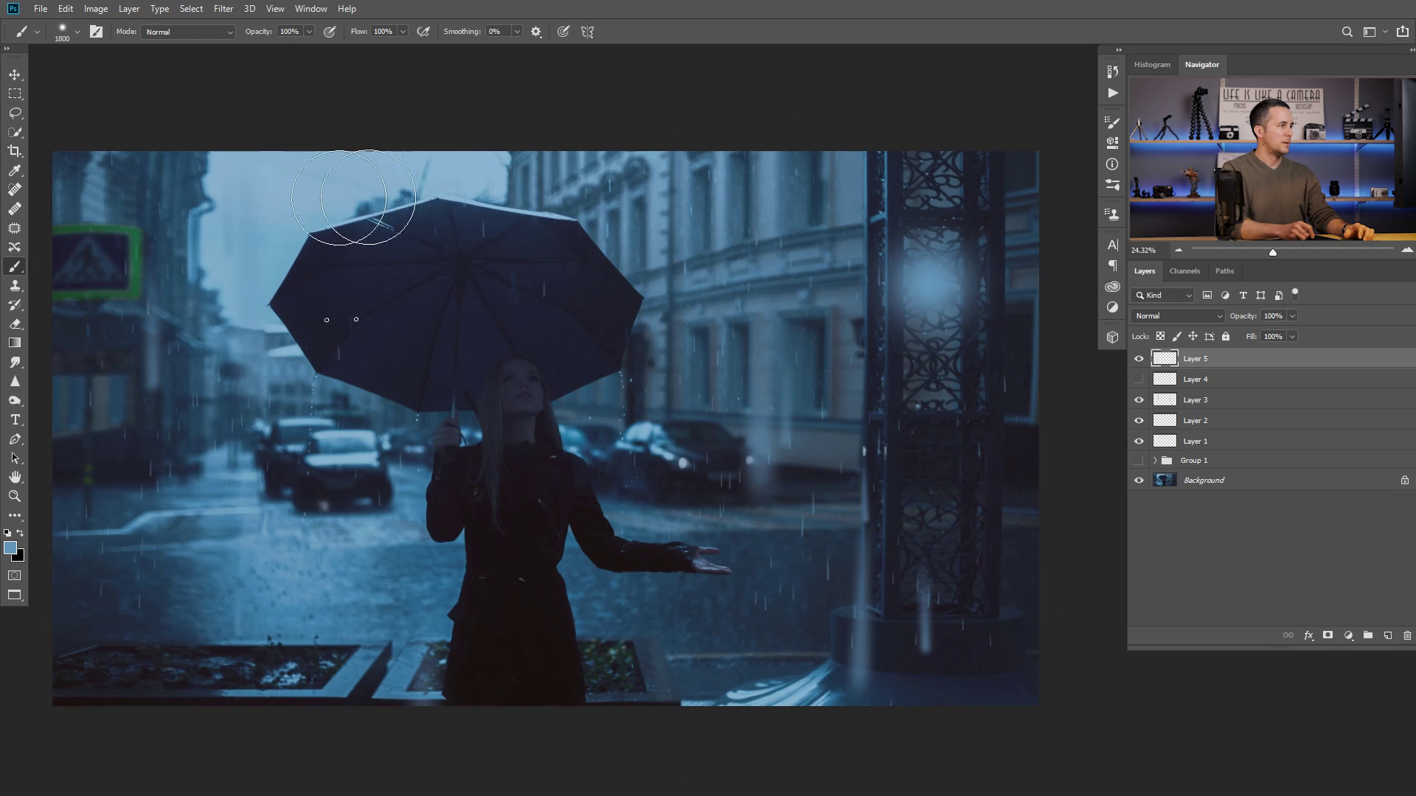
{"action": "left_click", "coordinate": [731, 574]}
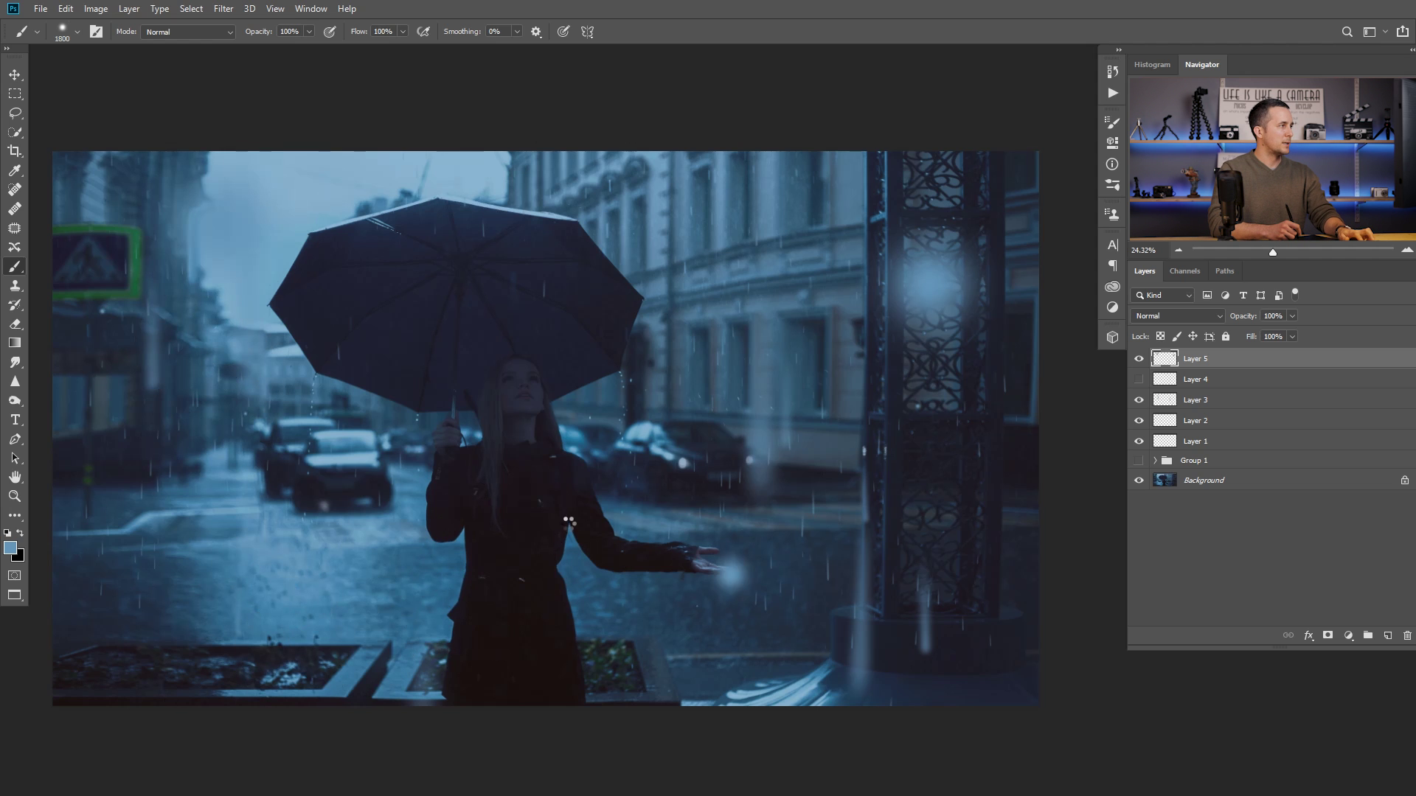
- Apply a vertical Motion Blur at -90° and 962 pixels to Layer 5 and lower the layer's opacity to 91%
{"action": "key", "text": "ctrl+alt+f"}
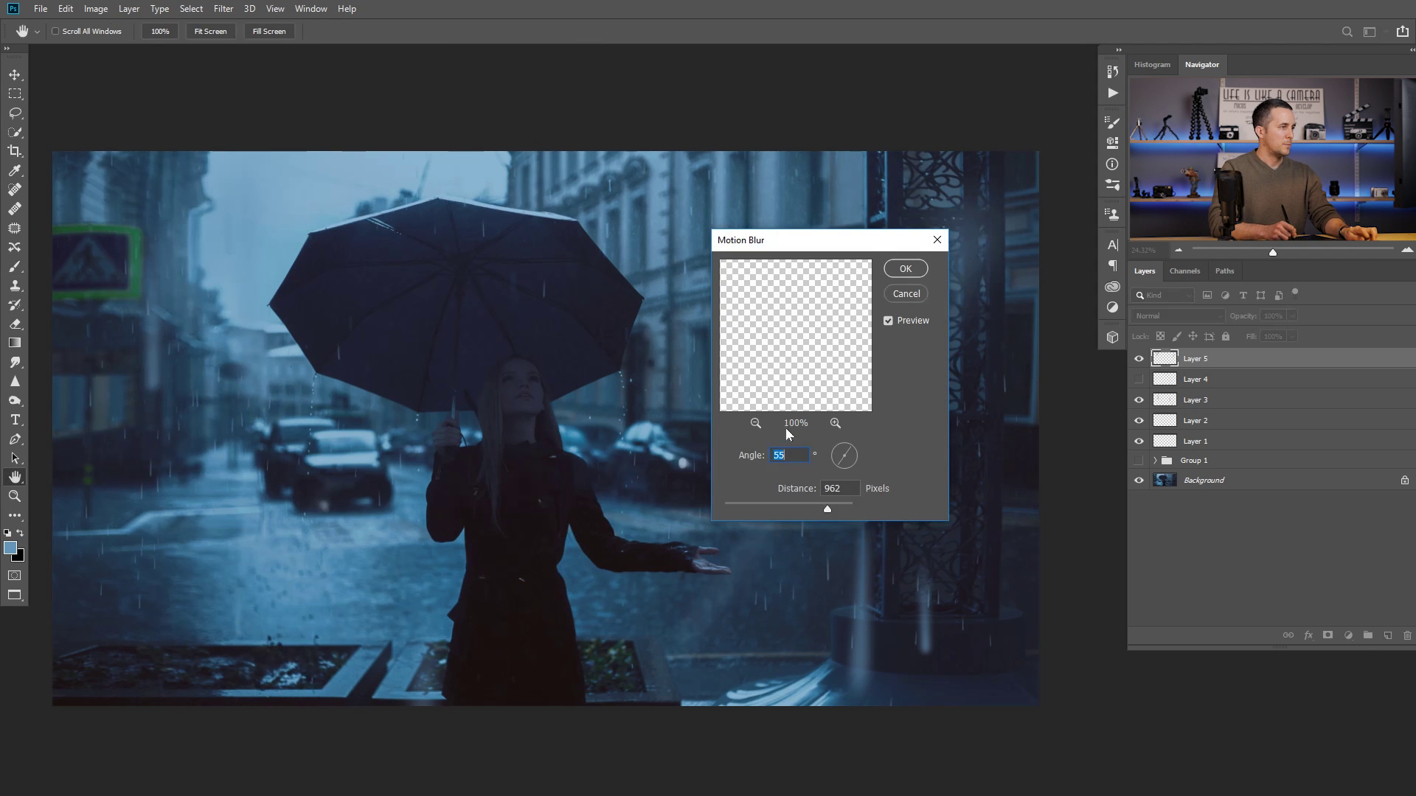
{"action": "left_click", "coordinate": [843, 468]}
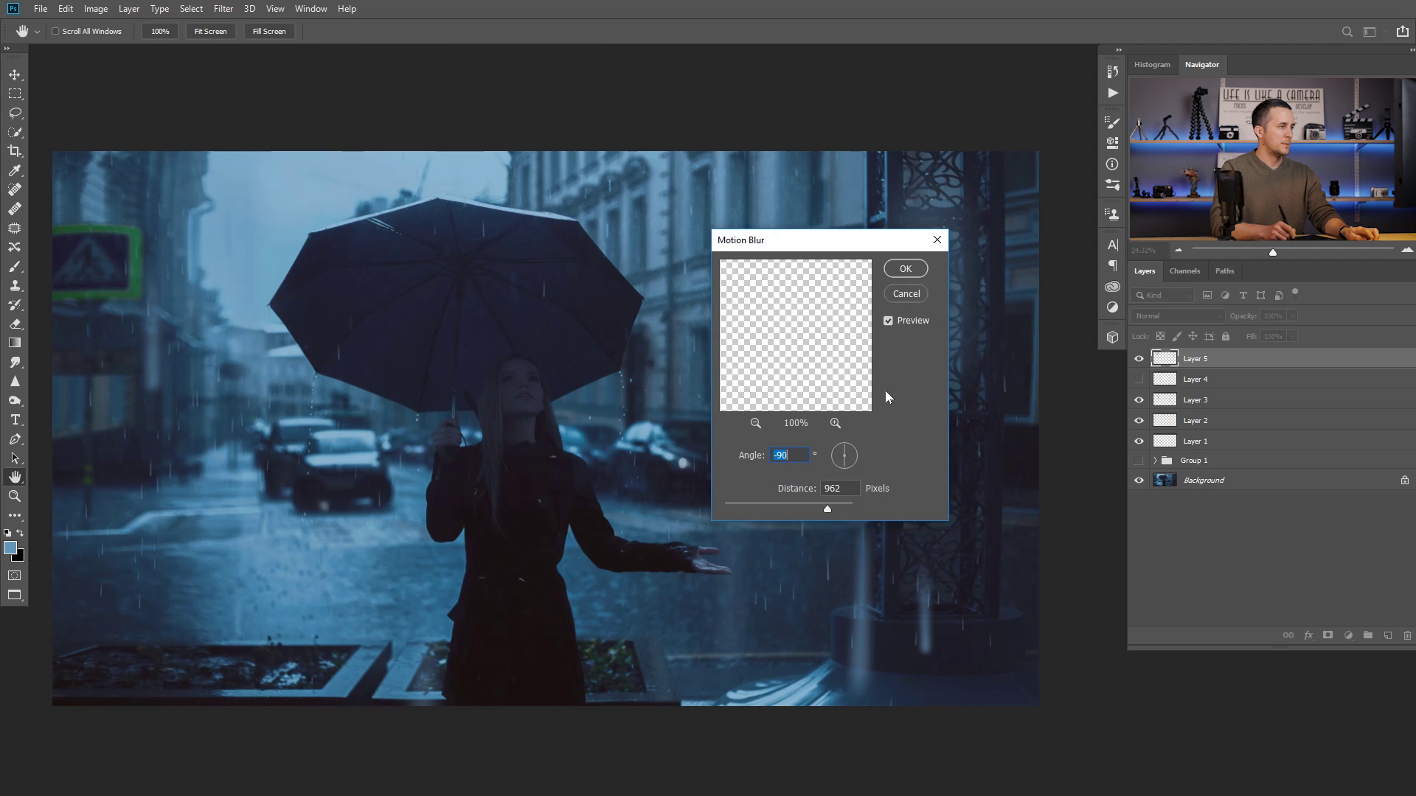
{"action": "left_click", "coordinate": [910, 268]}
{"action": "left_click_drag", "start_coordinate": [1229, 318], "coordinate": [1246, 317]}
{"action": "scroll", "coordinate": [811, 439], "scroll_direction": "down", "scroll_amount": 2}
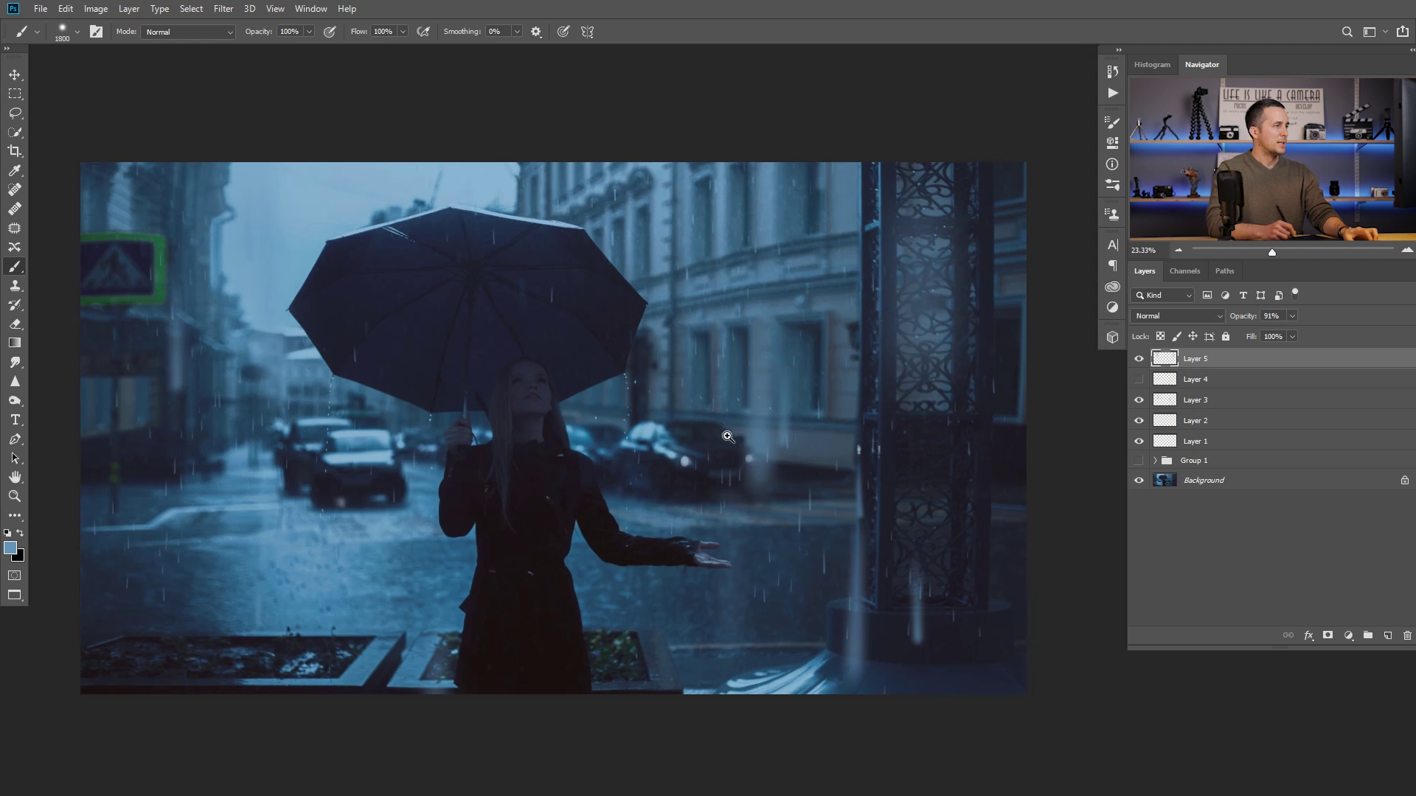
- Stamp all visible layers into a new top layer and cool its white balance to temperature -8 with the Camera Raw Filter
{"action": "key", "text": "ctrl+alt+shift+e"}
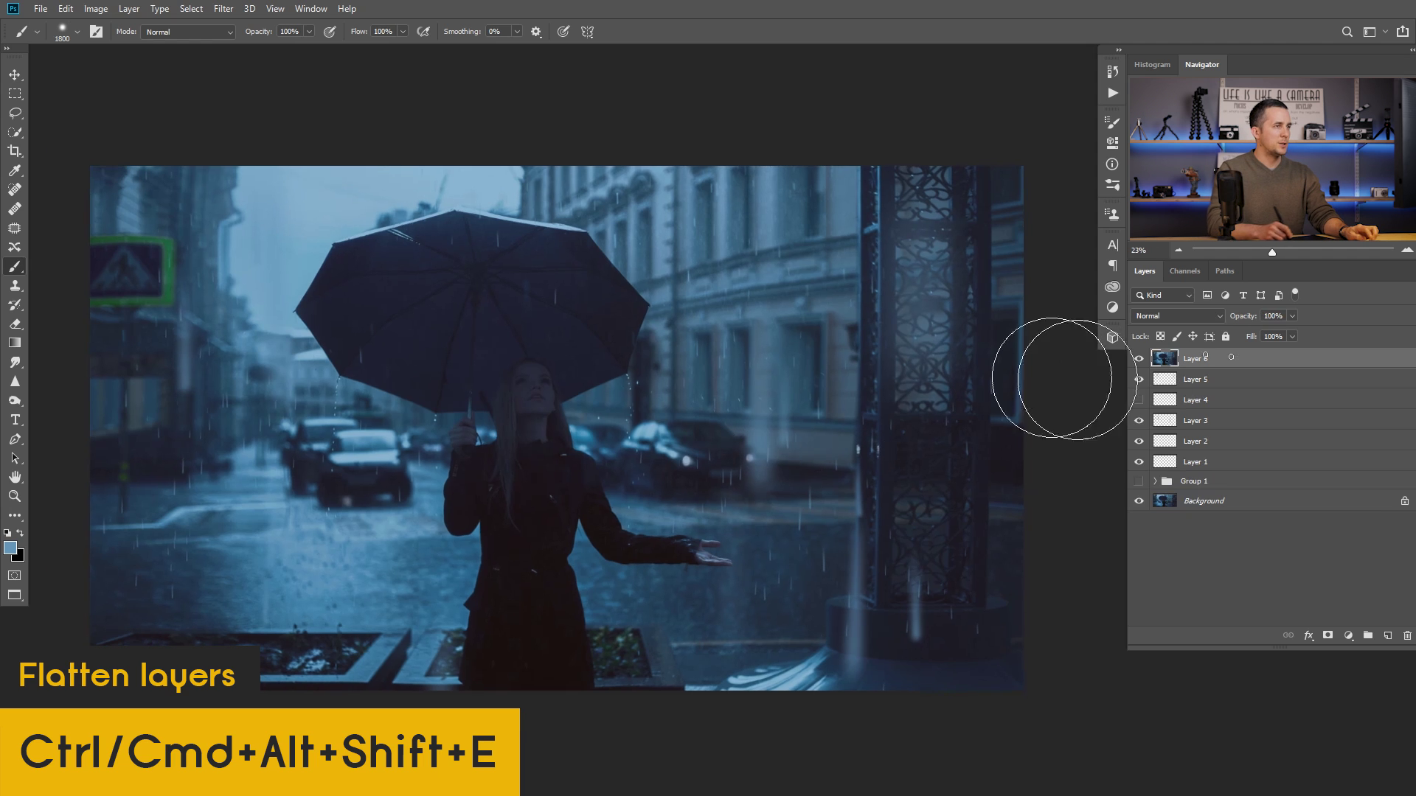
{"action": "left_click", "coordinate": [224, 9]}
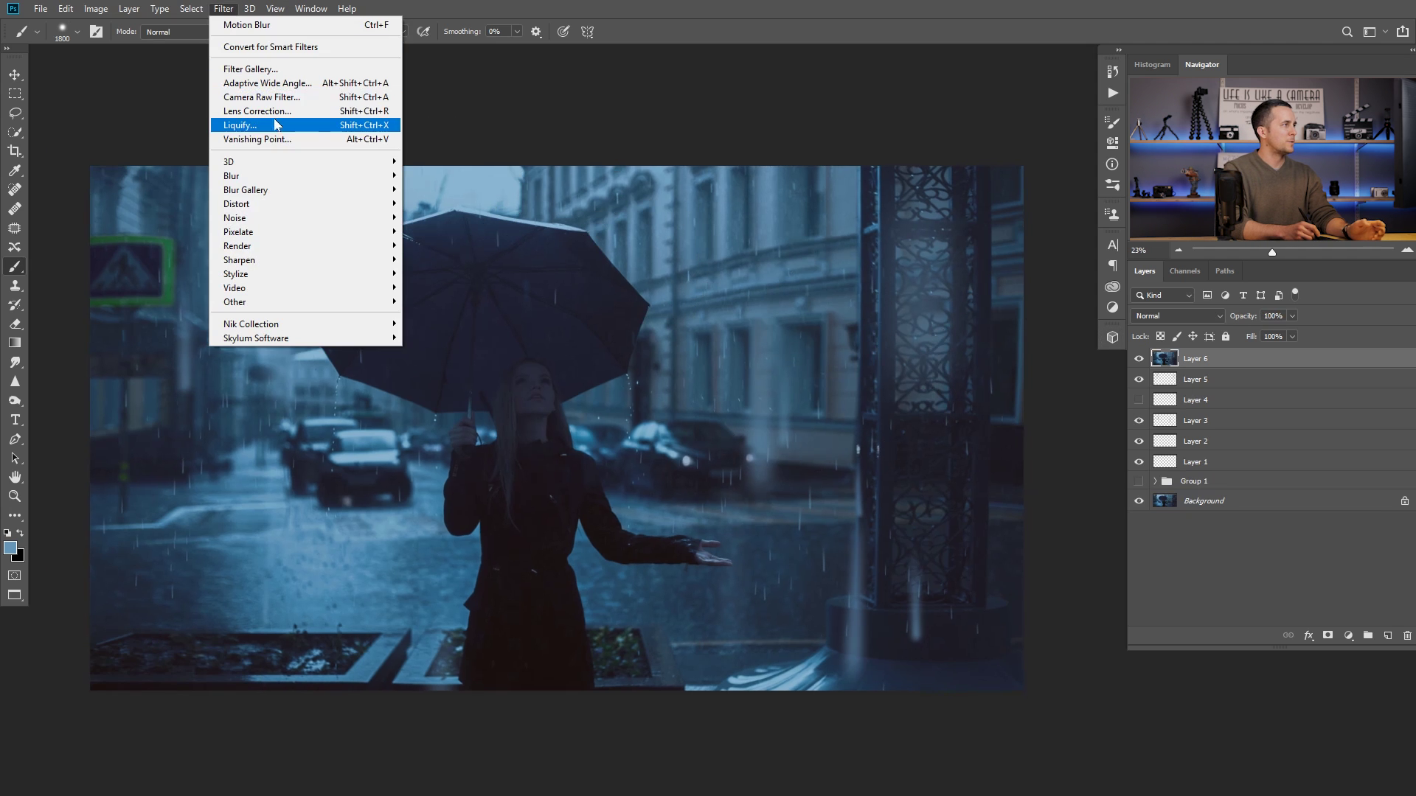
{"action": "left_click", "coordinate": [277, 98]}
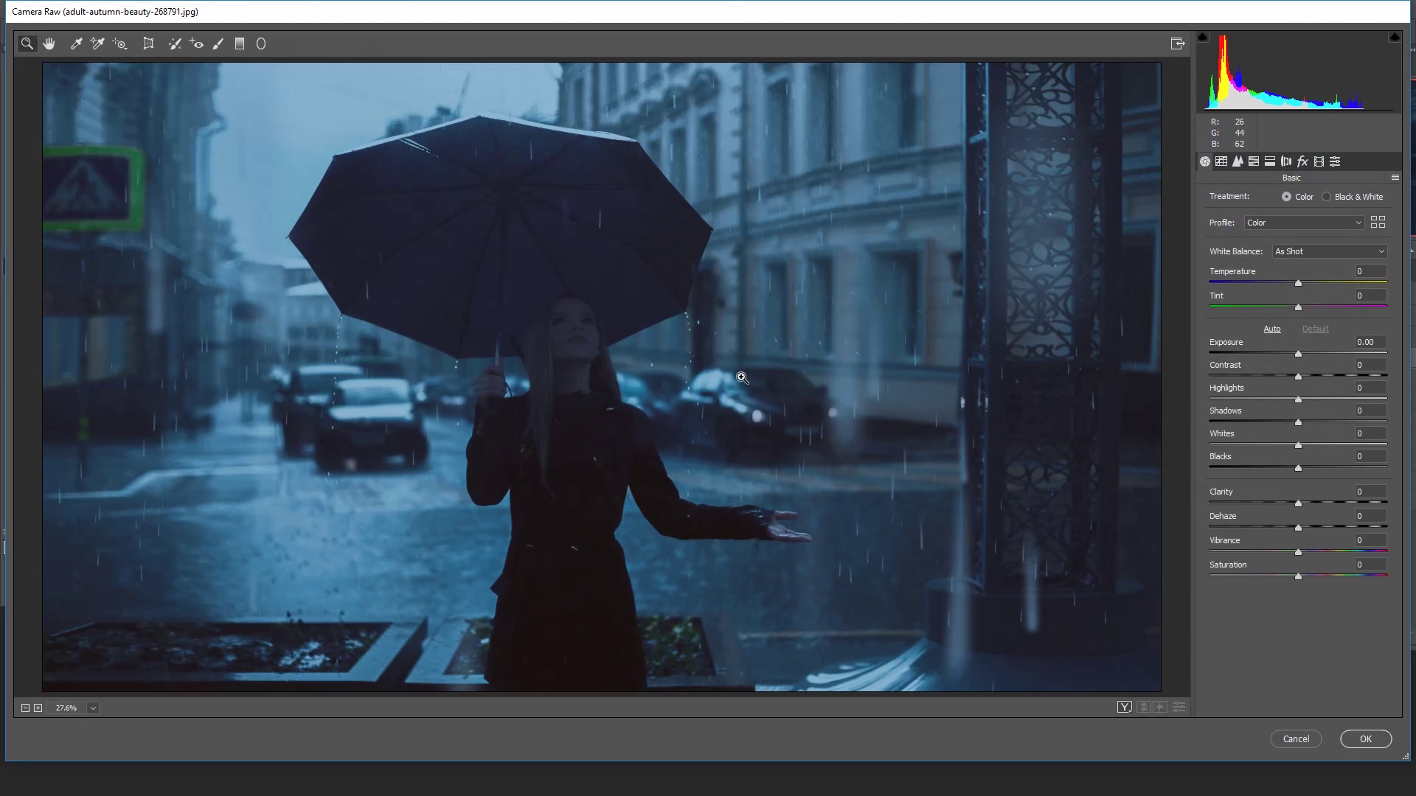
{"action": "left_click_drag", "start_coordinate": [1293, 288], "coordinate": [1290, 288]}
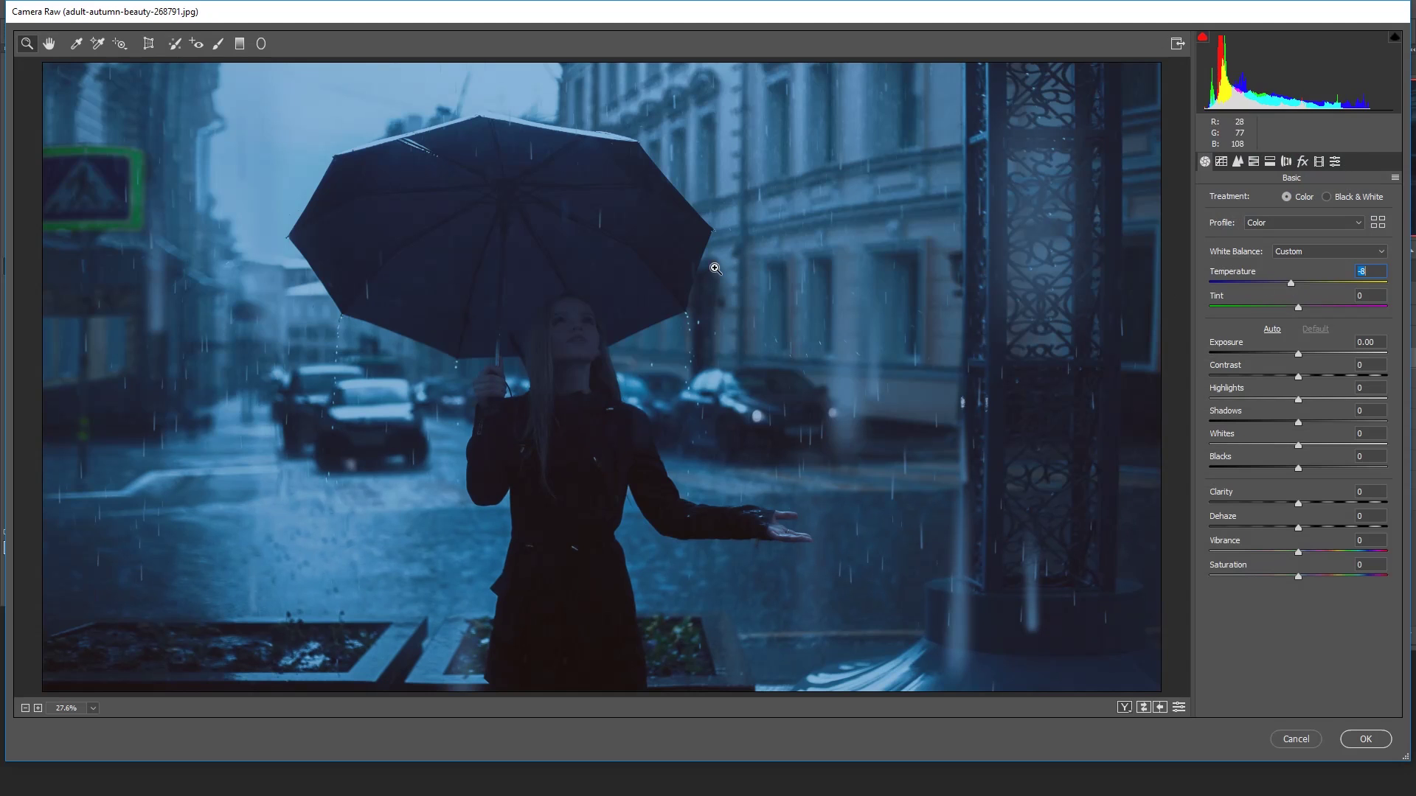
- Place an elliptical Radial Filter over the woman's head and chest with temperature +6, exposure +0.50 and shadows +15, and widen it slightly
{"action": "left_click", "coordinate": [261, 44]}
{"action": "mouse_move", "coordinate": [571, 336]}
{"action": "left_mouse_down"}
{"action": "mouse_move", "coordinate": [637, 472]}
{"action": "mouse_move", "coordinate": [625, 441]}
{"action": "left_mouse_up"}
{"action": "left_click_drag", "start_coordinate": [576, 480], "coordinate": [579, 482]}
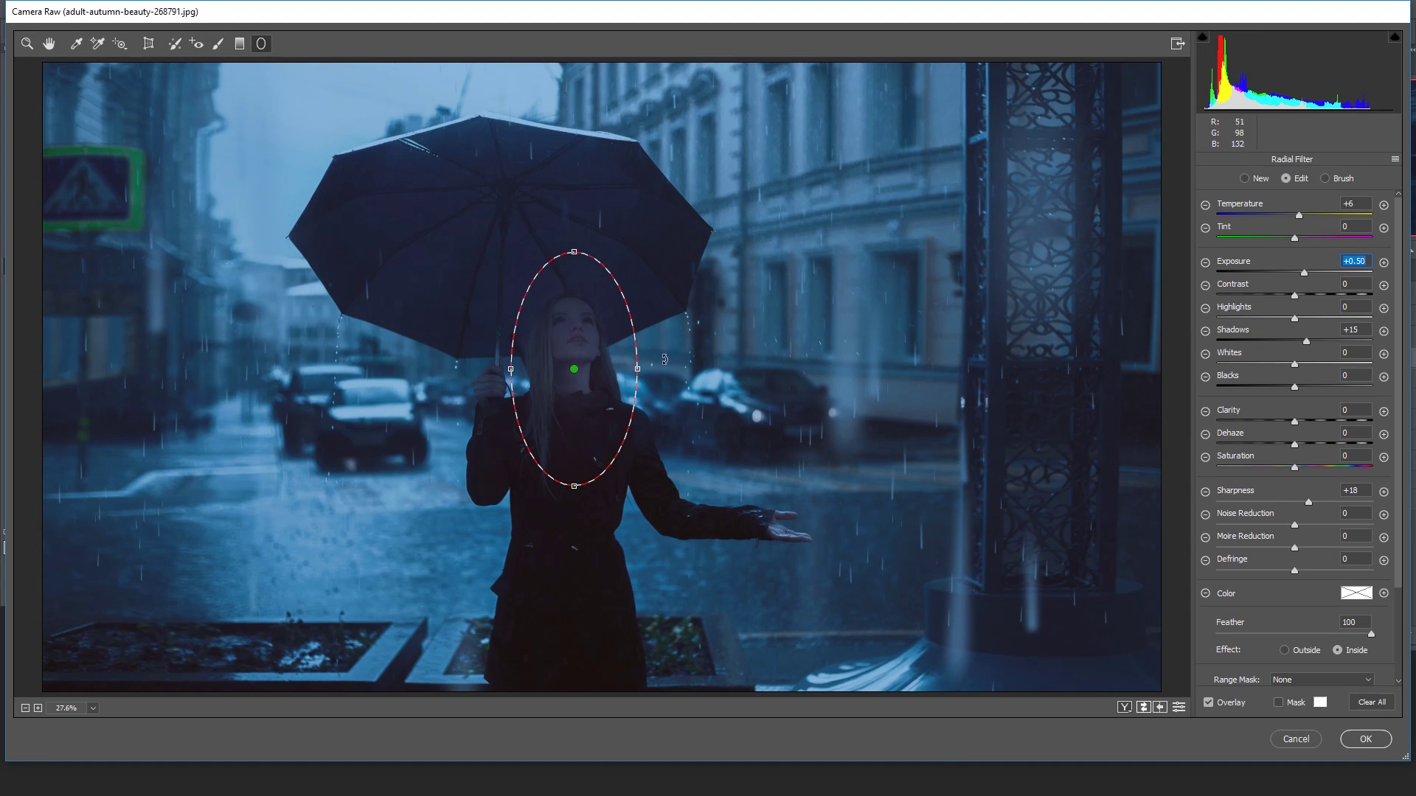
{"action": "left_click_drag", "start_coordinate": [638, 370], "coordinate": [647, 369]}
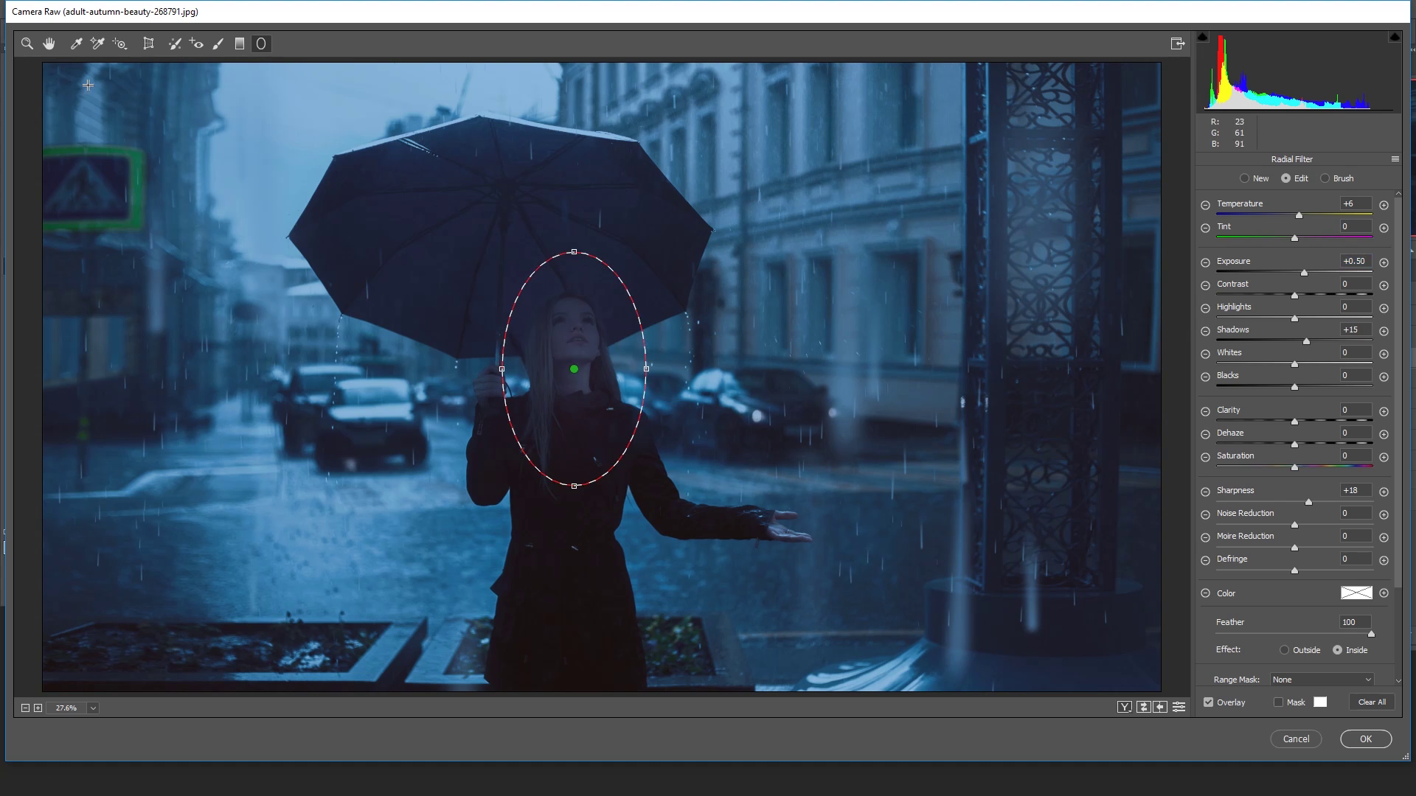
- Set contrast +7, shadows +13, clarity +11 and dehaze -10, and split-tone the shadows with hue 216 and saturation 6
{"action": "left_click", "coordinate": [49, 43]}
{"action": "left_click_drag", "start_coordinate": [1299, 378], "coordinate": [1318, 421]}
{"action": "left_click_drag", "start_coordinate": [1290, 492], "coordinate": [1287, 532]}
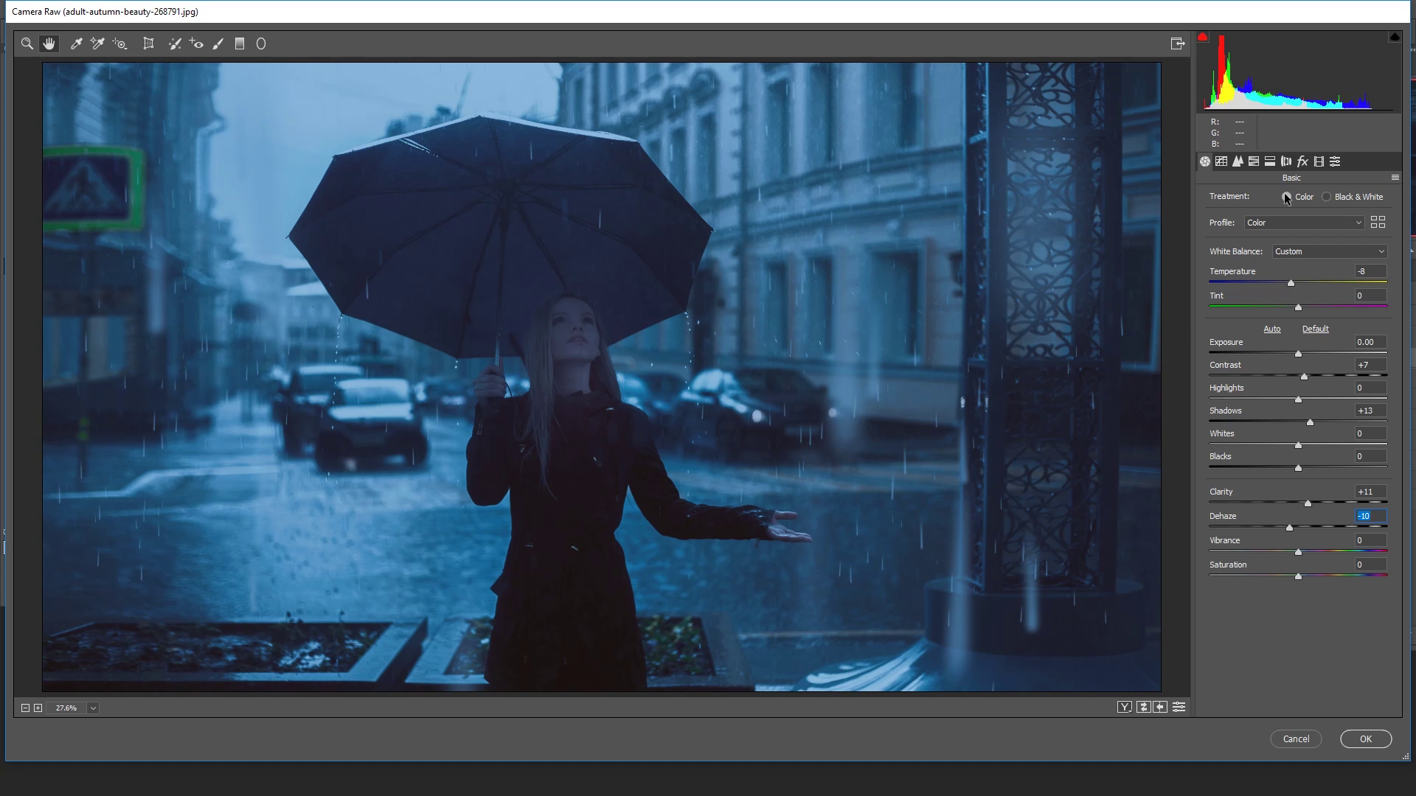
{"action": "left_click", "coordinate": [1269, 161]}
{"action": "left_click", "coordinate": [1219, 359]}
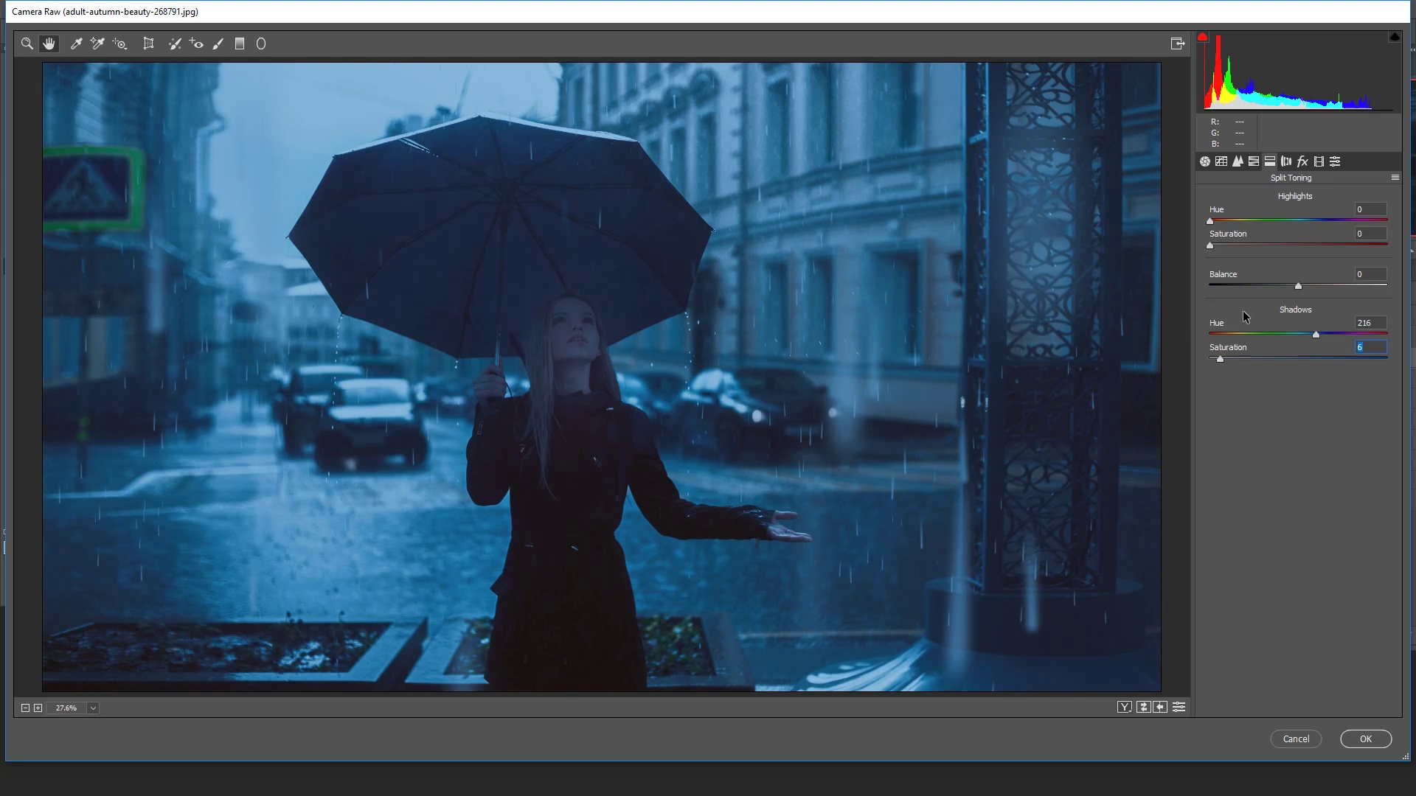
- Add a post-crop vignette of about -9 and set sharpening to amount 23 with radius 0.6
{"action": "left_click", "coordinate": [1302, 163]}
{"action": "left_click_drag", "start_coordinate": [1295, 353], "coordinate": [1288, 354]}
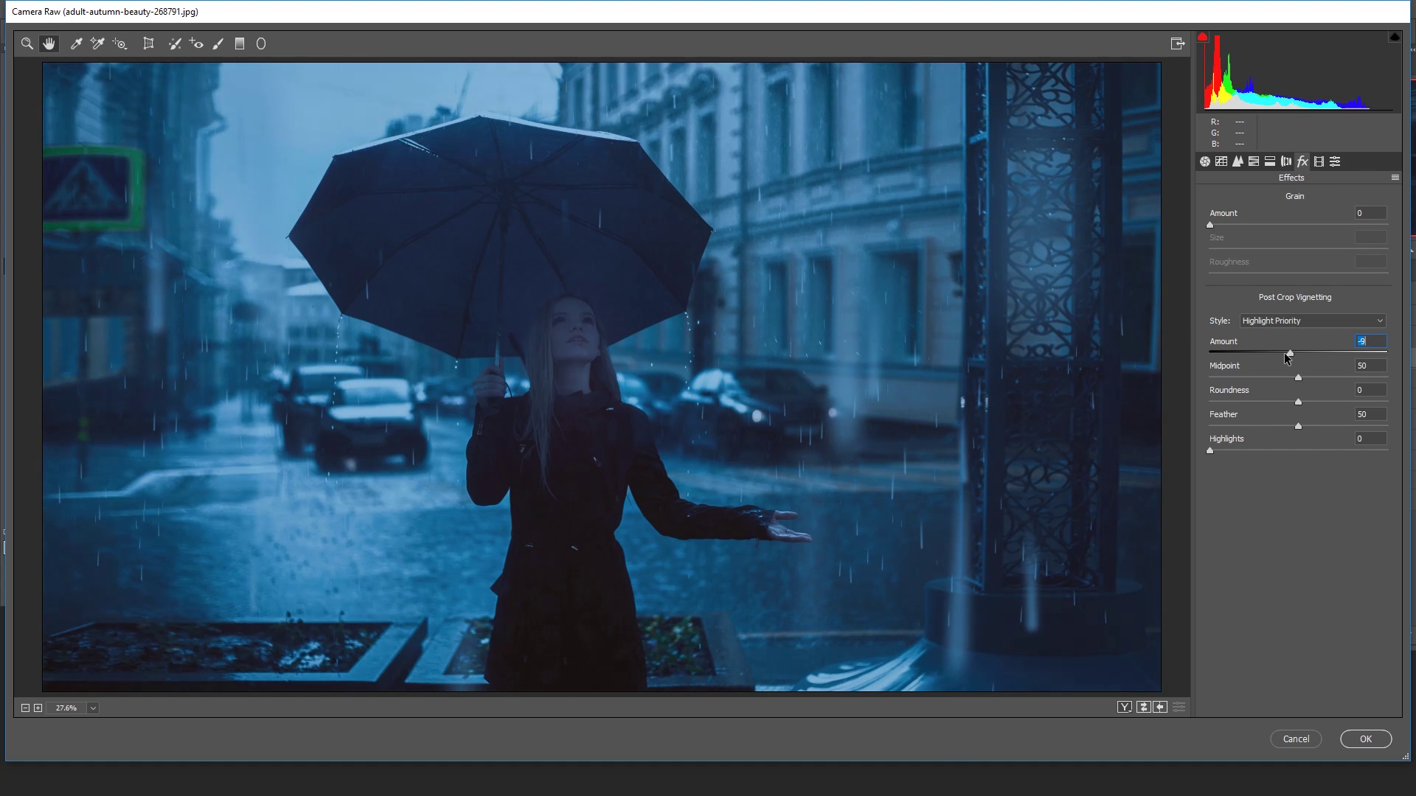
{"action": "left_click", "coordinate": [1238, 162]}
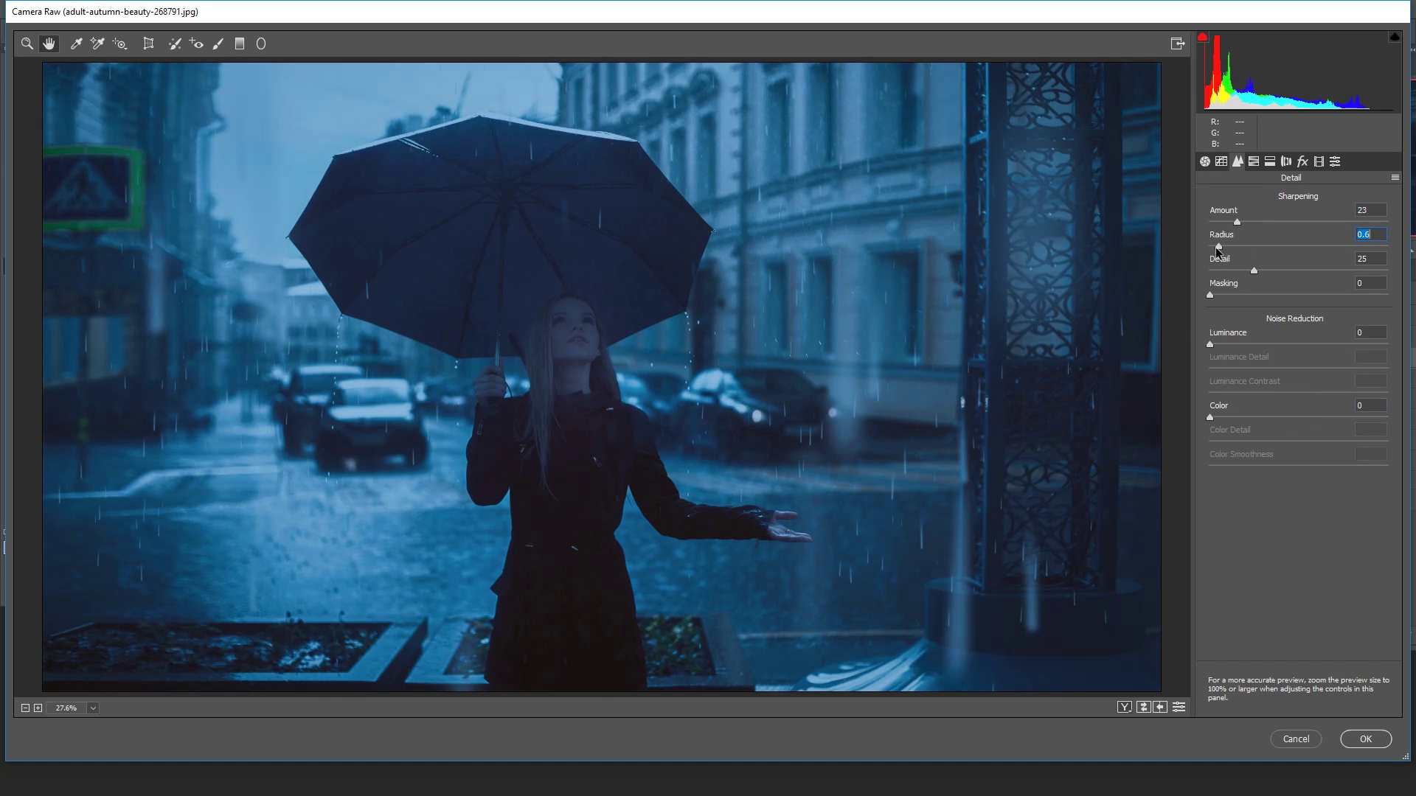
- Set contrast to +11, vibrance to -3 and saturation to -15, and apply the Camera Raw adjustments
{"action": "left_click", "coordinate": [1205, 162]}
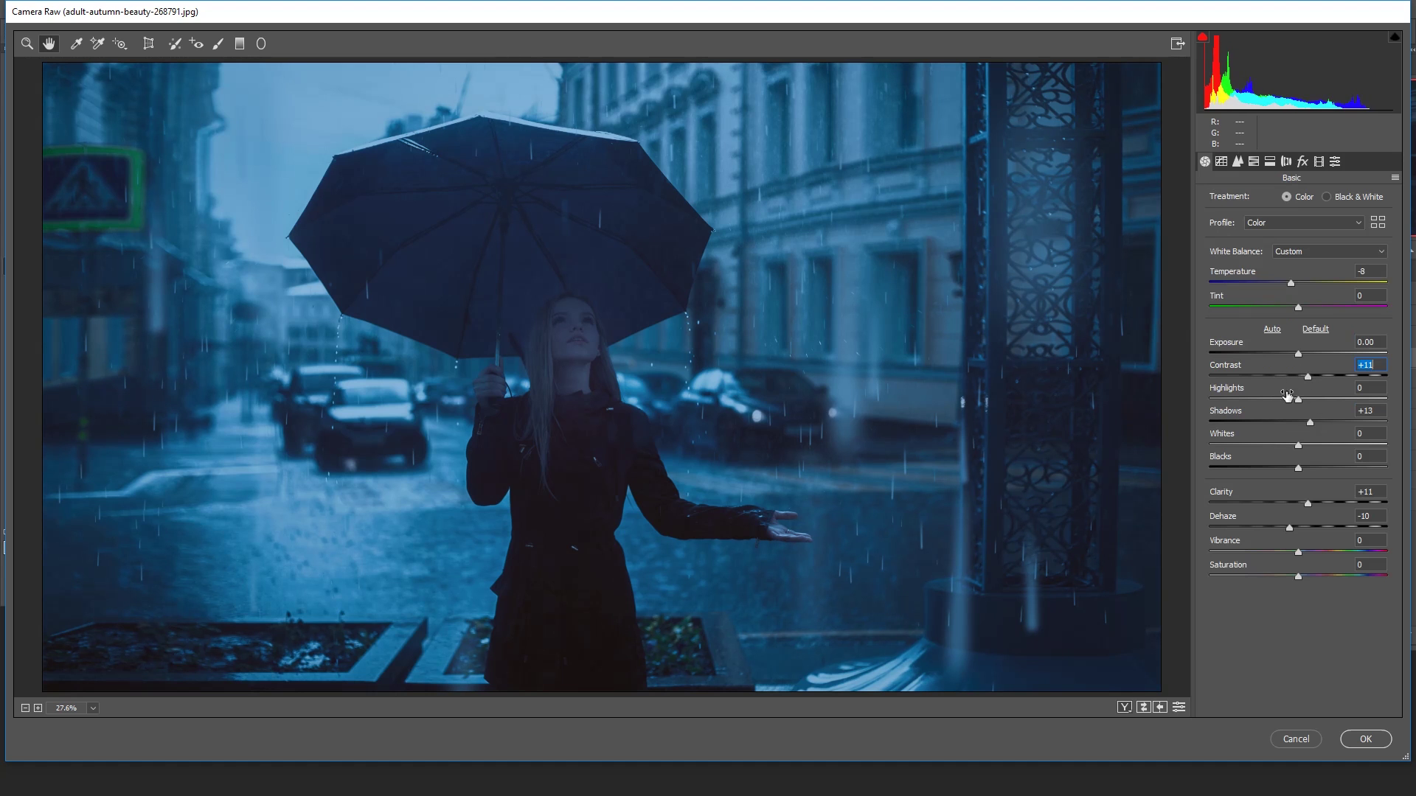
{"action": "left_click_drag", "start_coordinate": [1299, 547], "coordinate": [1310, 543]}
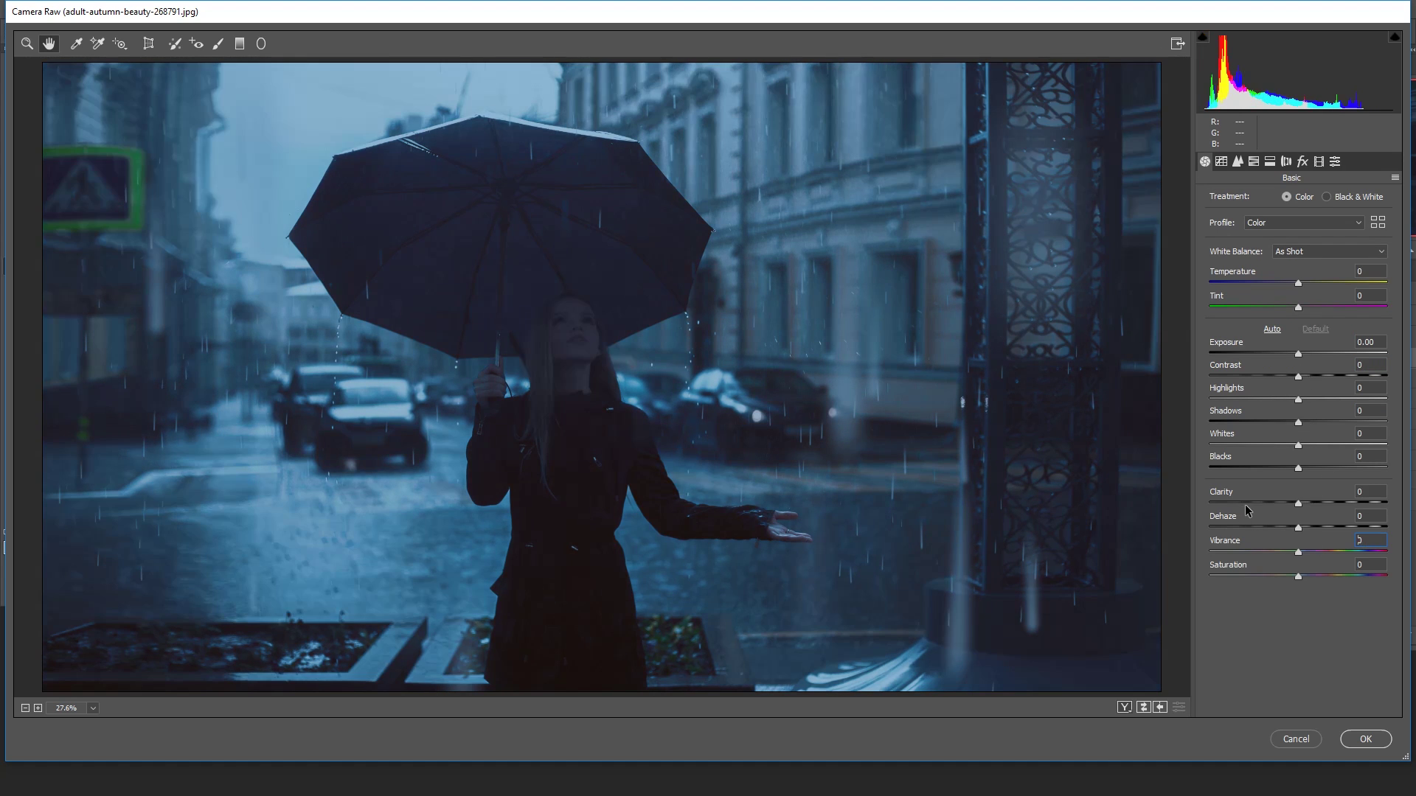
{"action": "left_click_drag", "start_coordinate": [1298, 553], "coordinate": [1280, 578]}
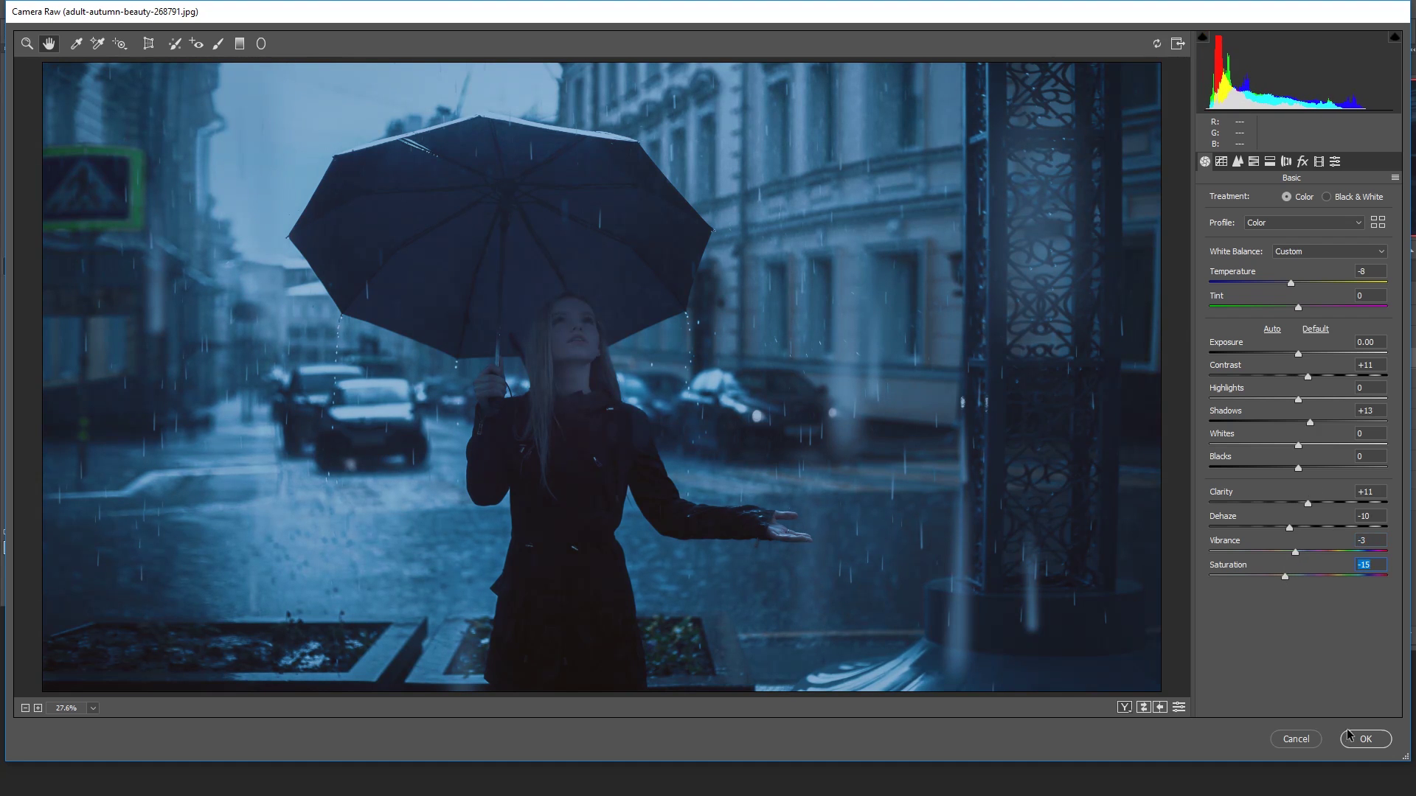
{"action": "left_click", "coordinate": [1349, 735]}
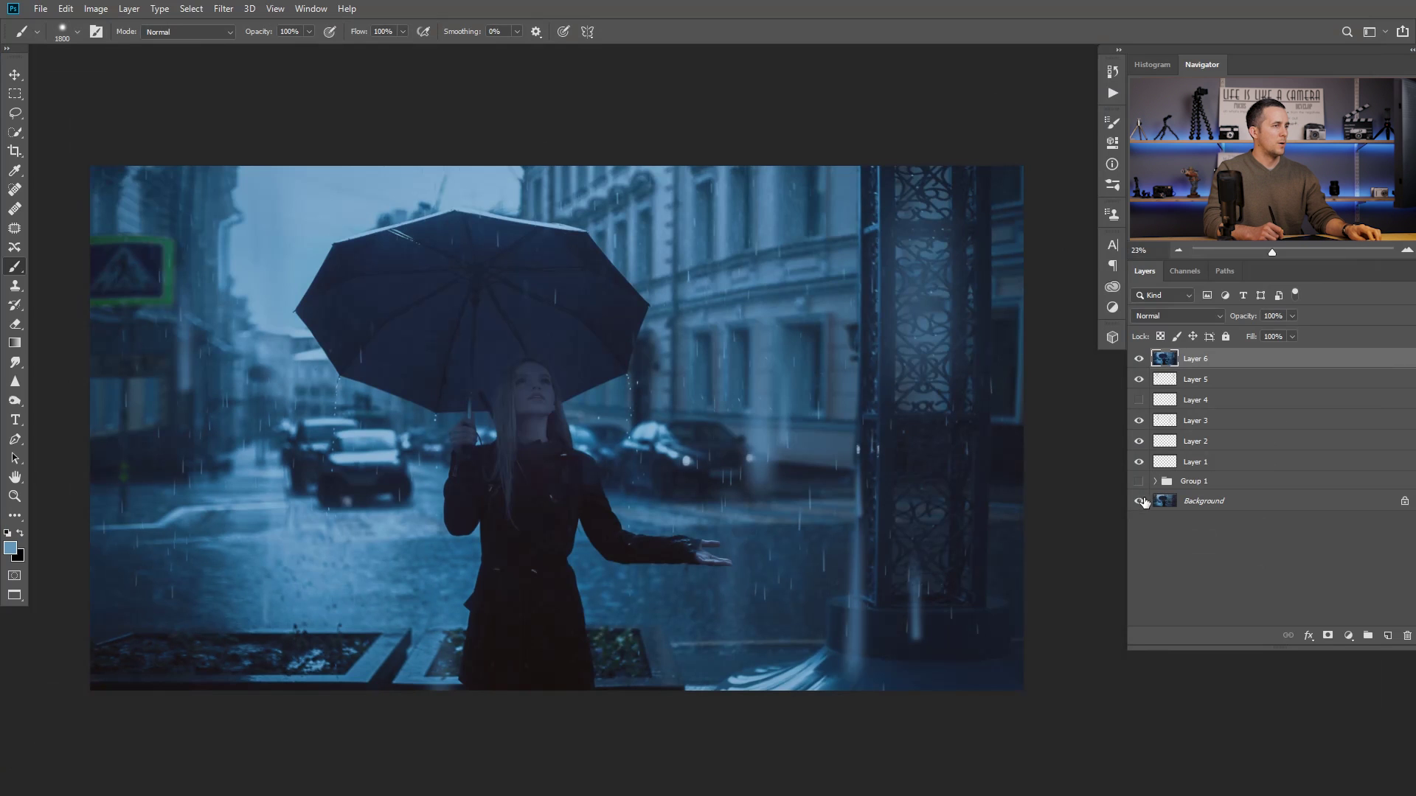
- Compare the finished image with the original photo by isolating the Background layer
{"action": "left_click", "coordinate": [1140, 502], "text": "alt"}
{"action": "left_click", "coordinate": [1140, 501], "text": "alt"}
{"action": "left_click", "coordinate": [1140, 502], "text": "alt"}
{"action": "left_click", "coordinate": [1140, 502], "text": "alt"}
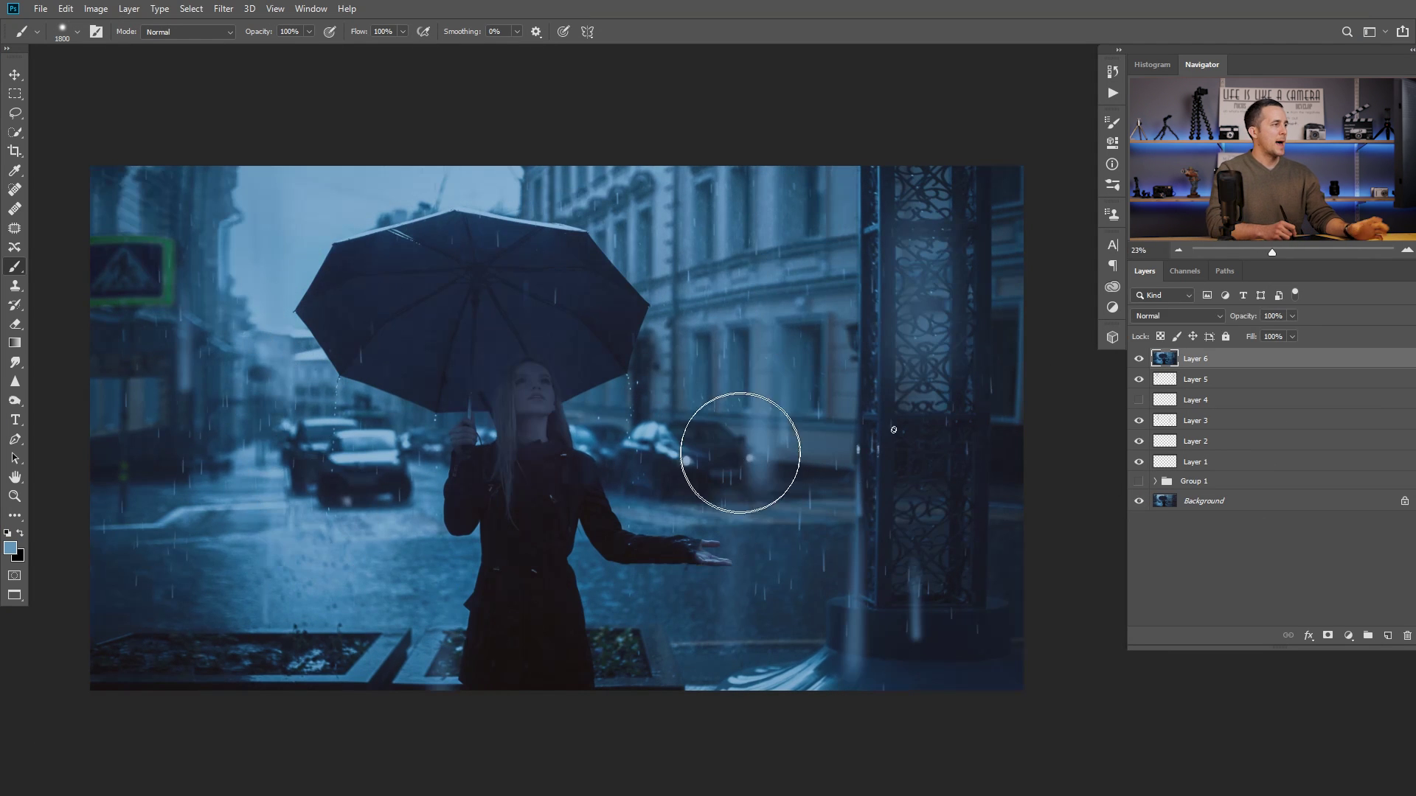